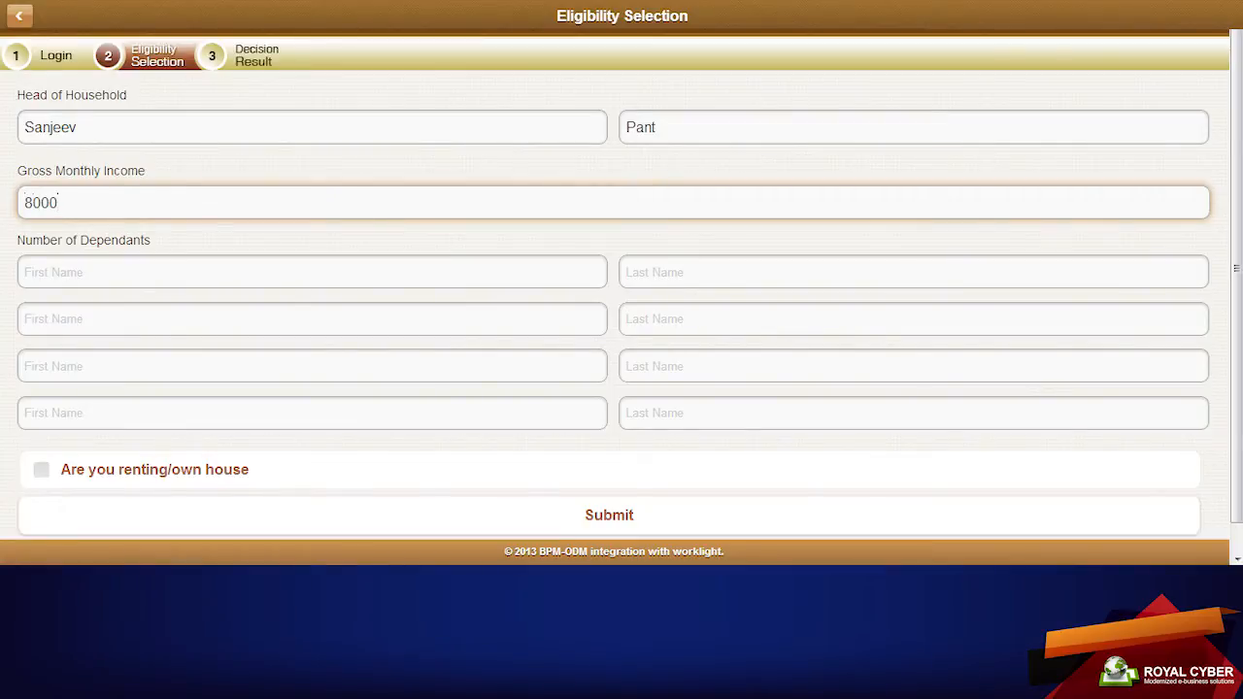
Skip past the dependant fields, tick 'Are you renting/own house', and submit the eligibility form
key("Tab")
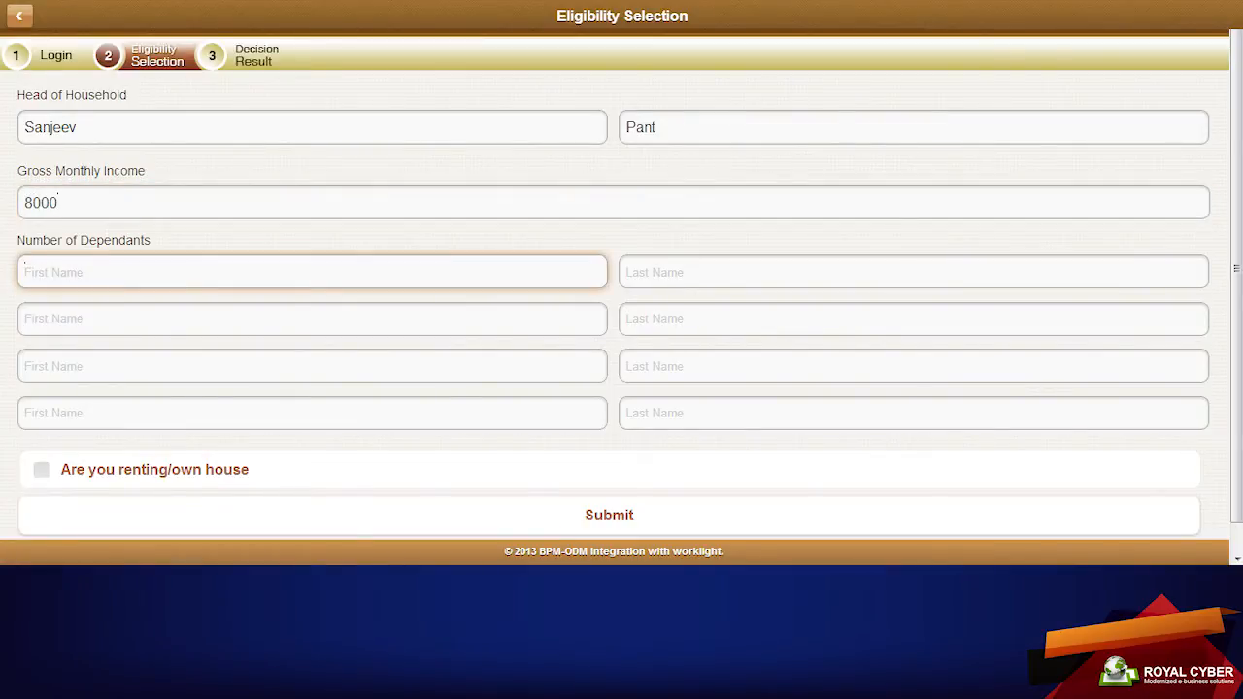
key("Tab")
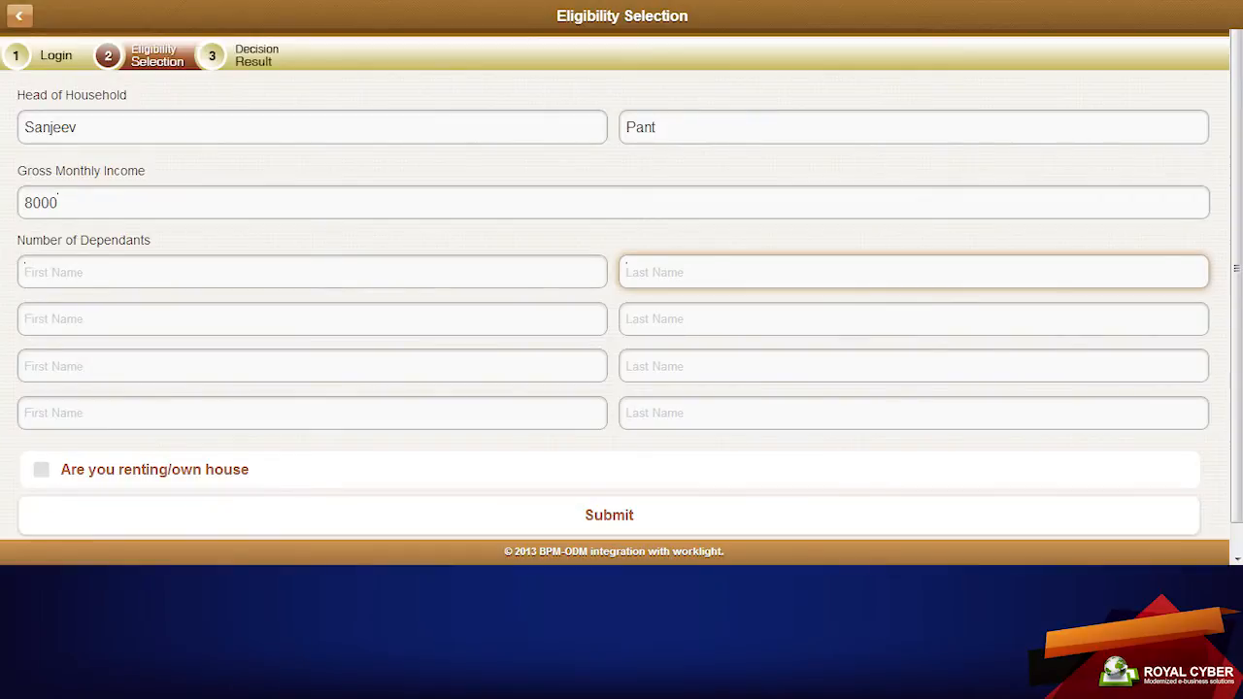
key("Tab")
key("Tab")
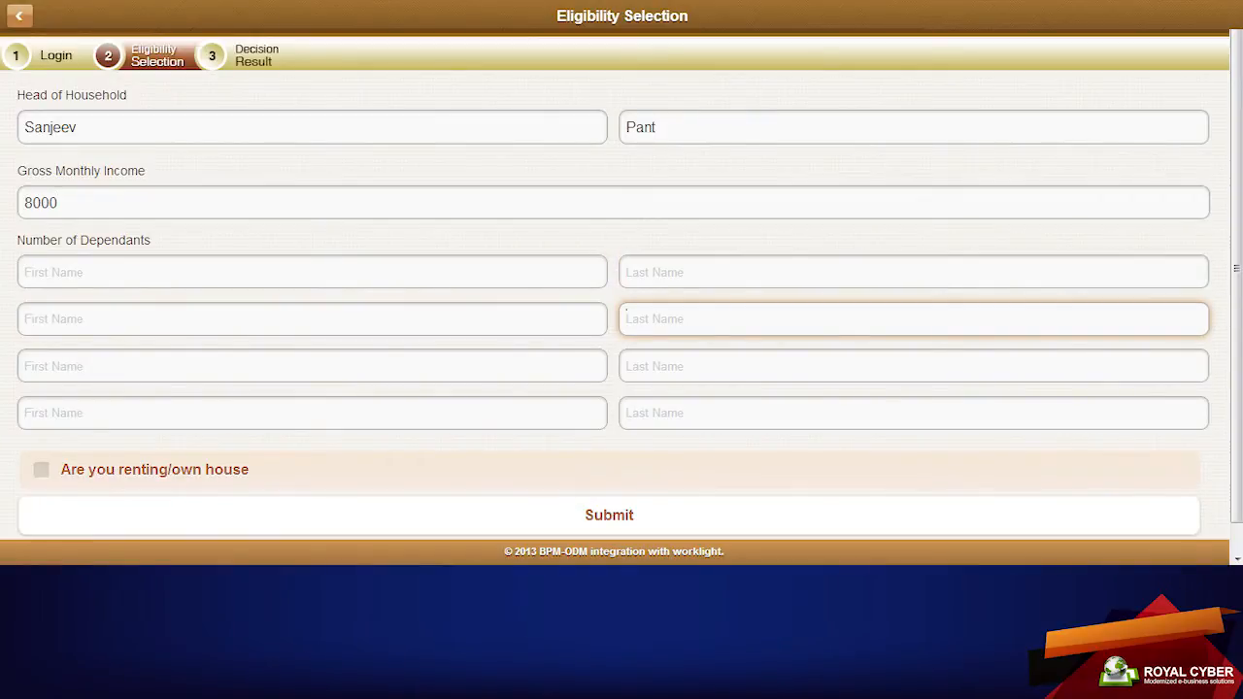
left_click(41, 470)
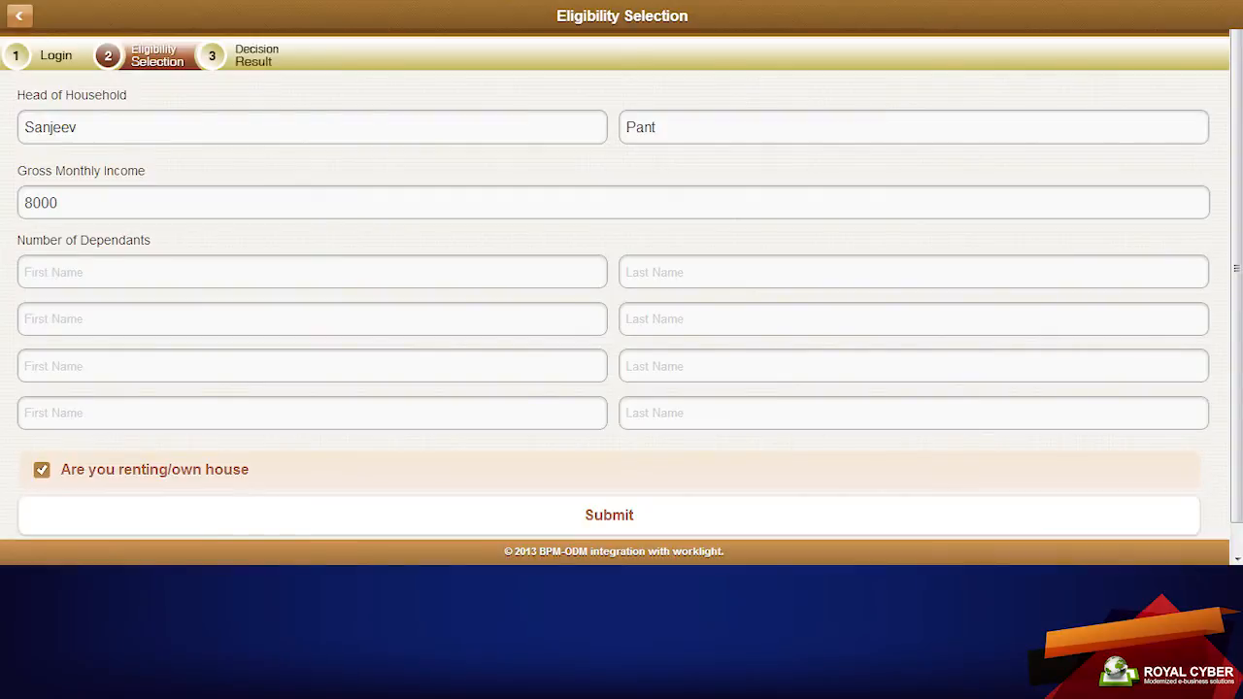
left_click(609, 515)
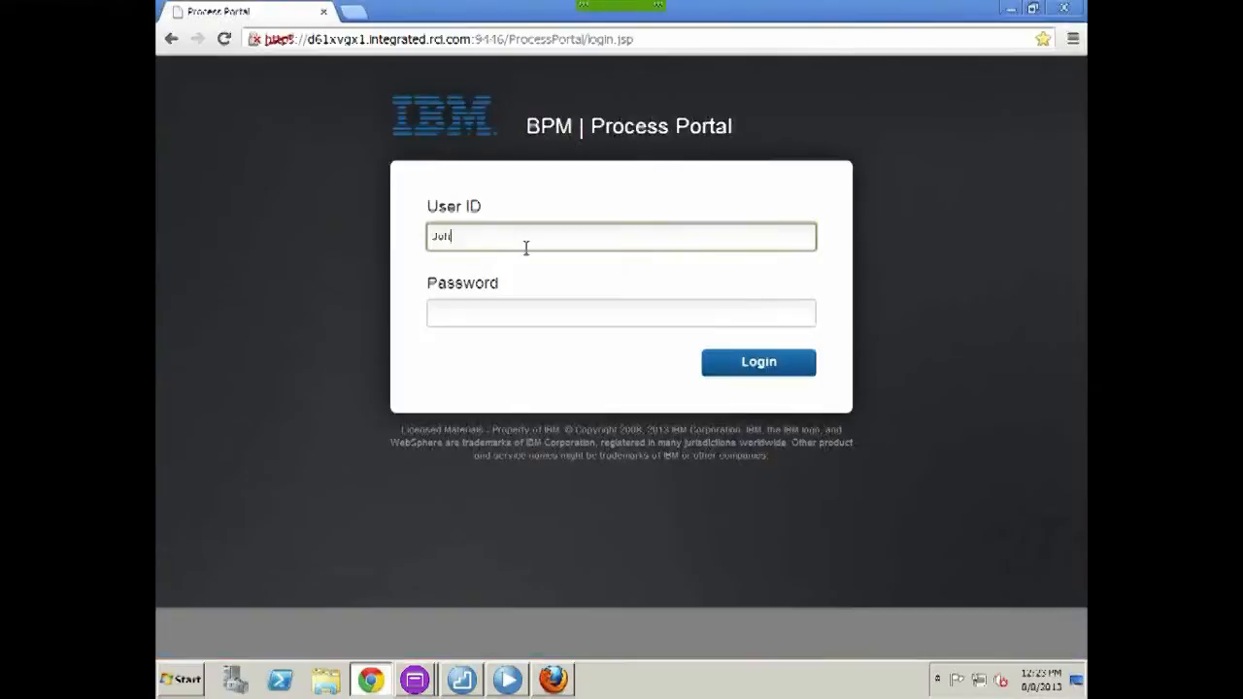
Sign in to Process Portal, open Apply for Scheme, and enter the applicant's first and last name
left_click(525, 249)
left_click(902, 411)
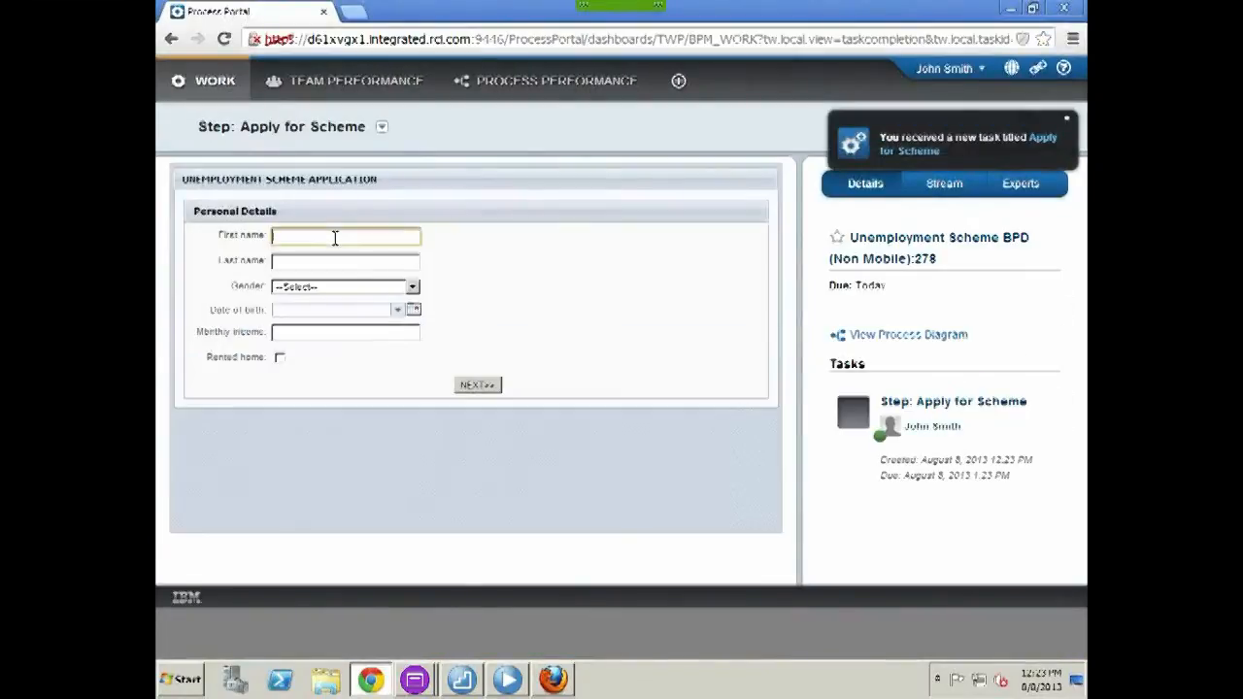
type("John")
key("Tab")
type("Smith")
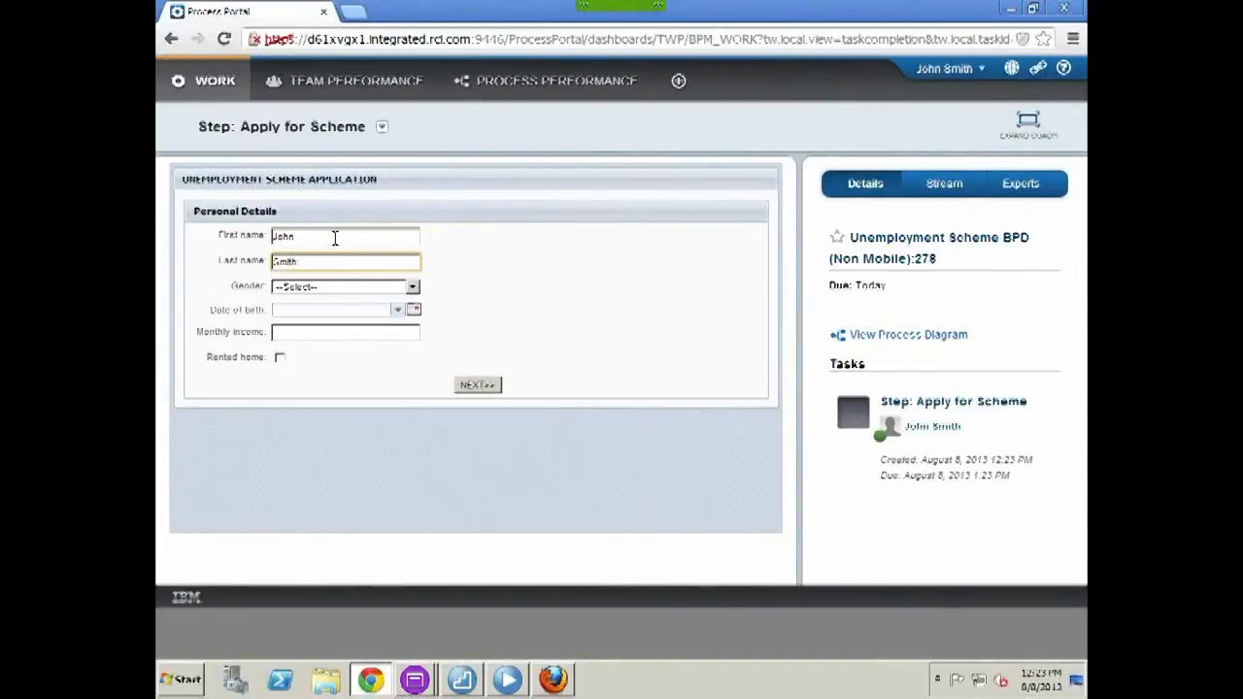
Set gender Male, birth date 8/1/1988, income 5000, tick Rented home, and continue to dependants
left_click(411, 288)
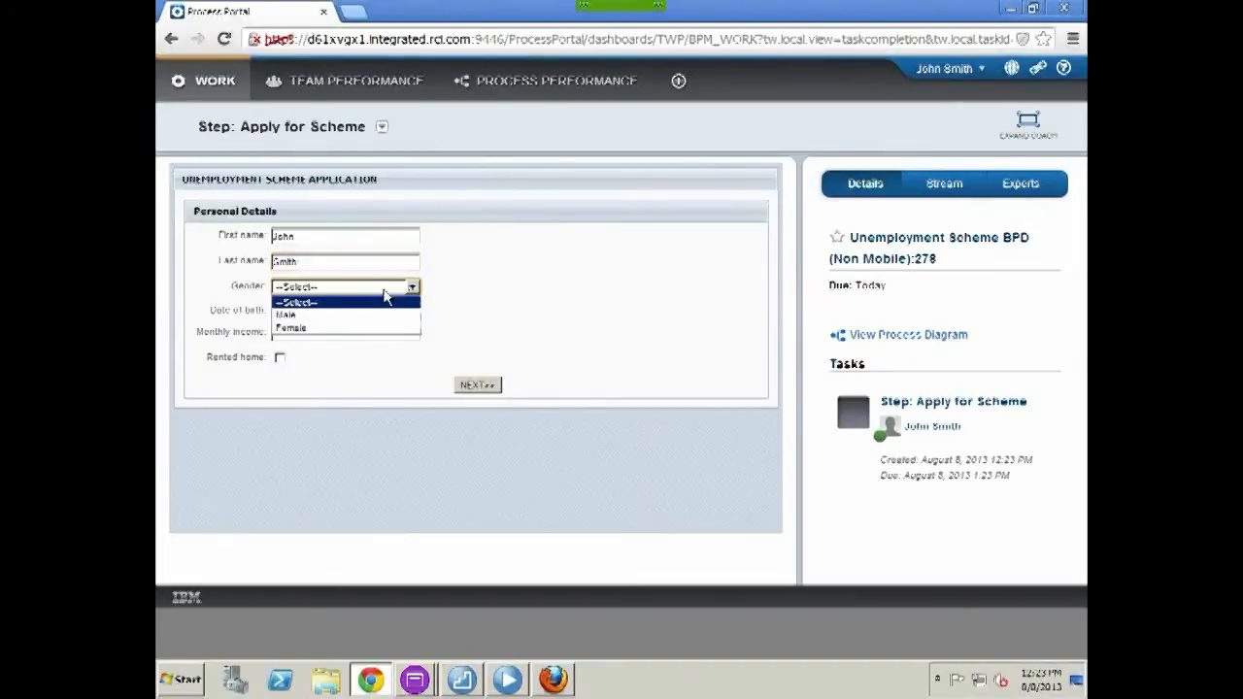
left_click(319, 315)
left_click(330, 309)
left_click(374, 341)
key("BackSpace")
key("BackSpace")
key("BackSpace")
key("BackSpace")
type("1988")
left_click(372, 336)
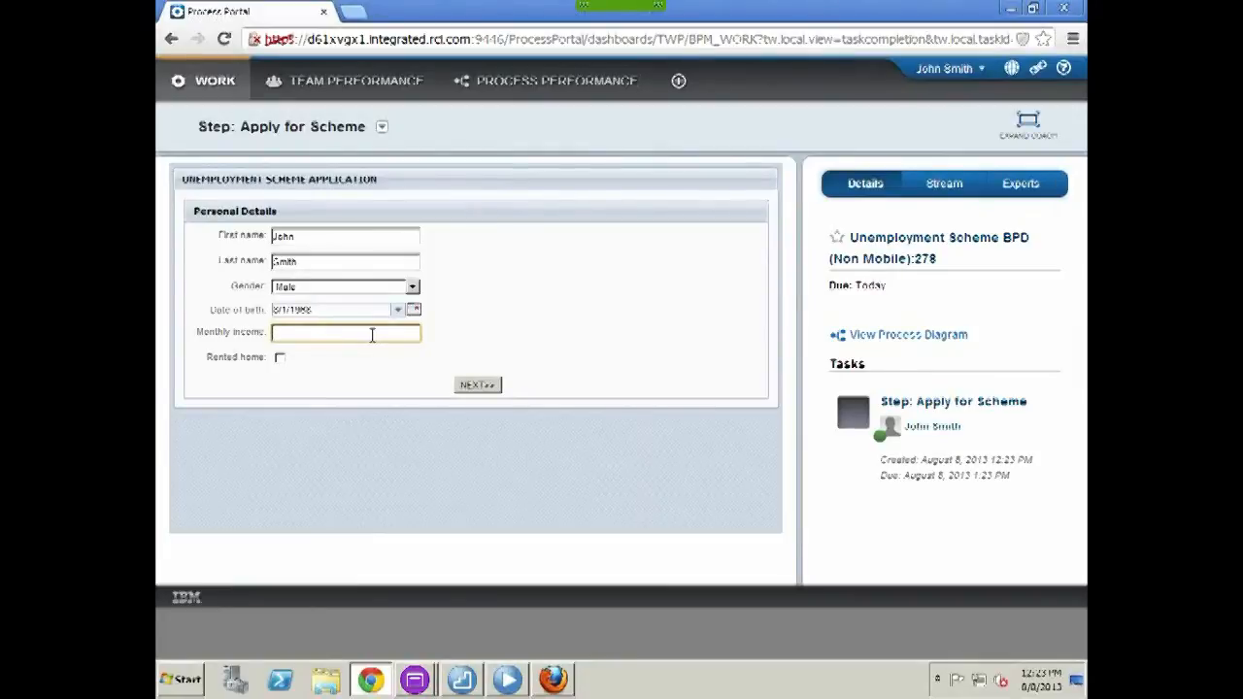
type("5000")
left_click(280, 358)
left_click(485, 386)
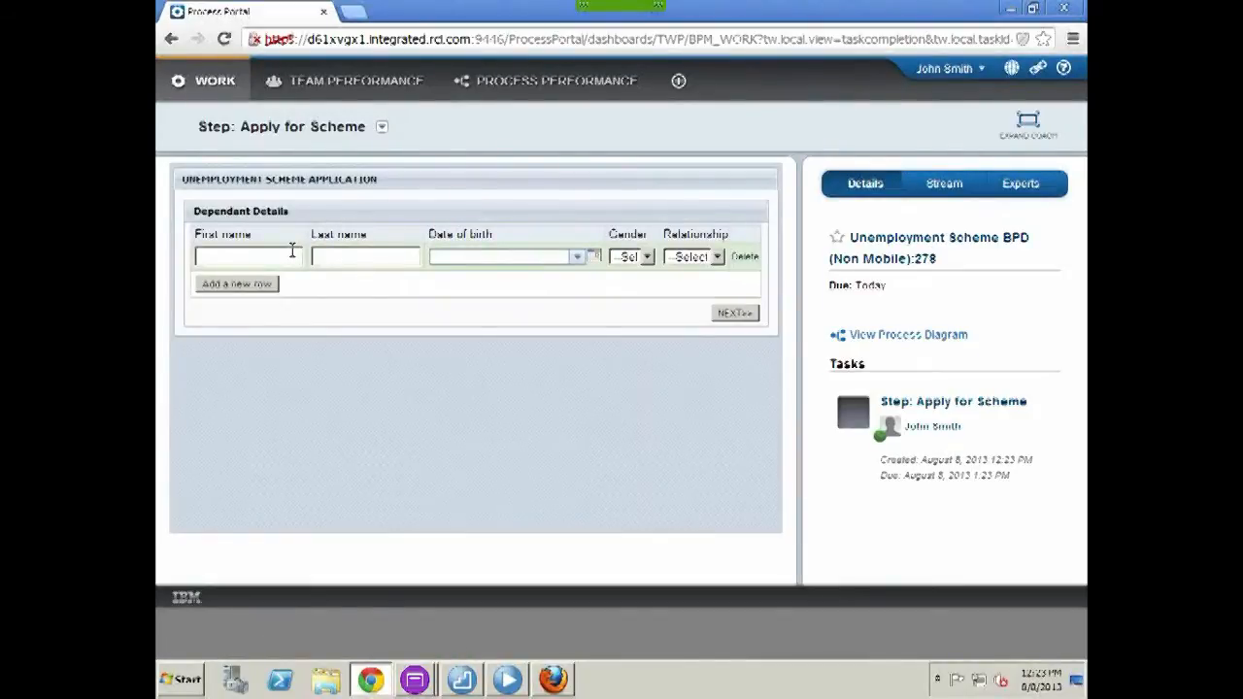
left_click(292, 251)
key("Tab")
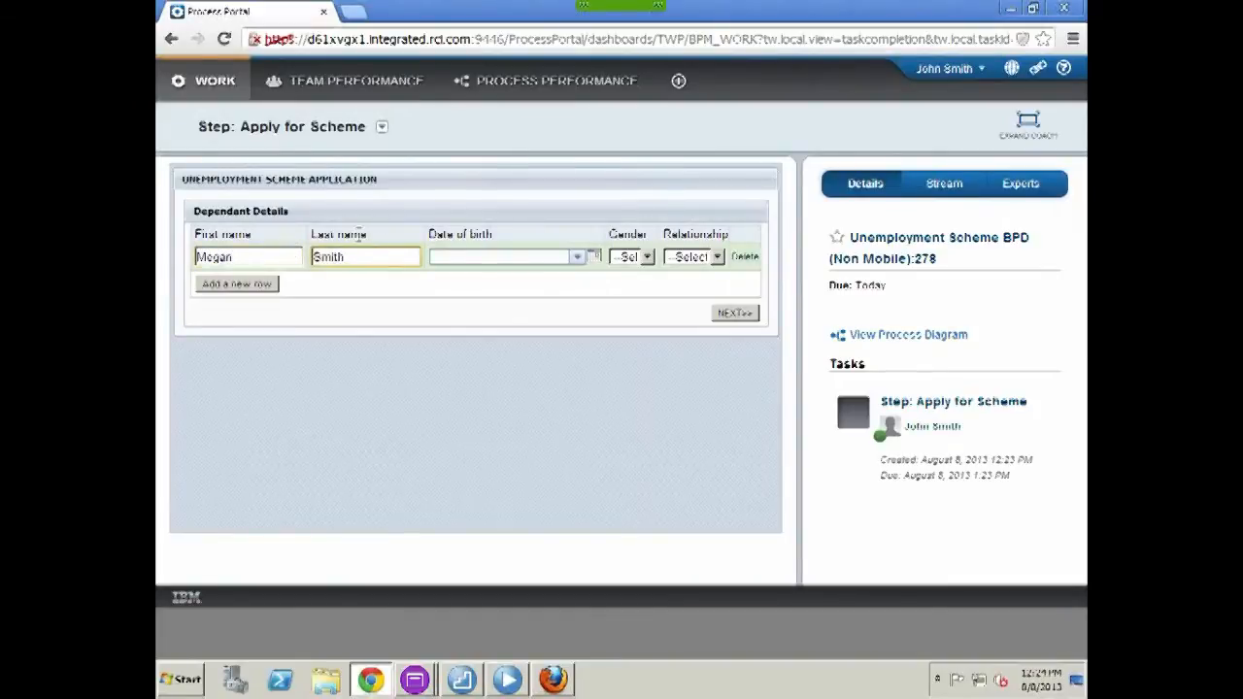
left_click(497, 255)
left_click(521, 301)
key("BackSpace")
key("BackSpace")
key("BackSpace")
key("BackSpace")
type("1973")
left_click(645, 258)
Make the dependant a female Spouse, then confirm and submit the application
left_click(631, 304)
left_click(717, 258)
left_click(699, 289)
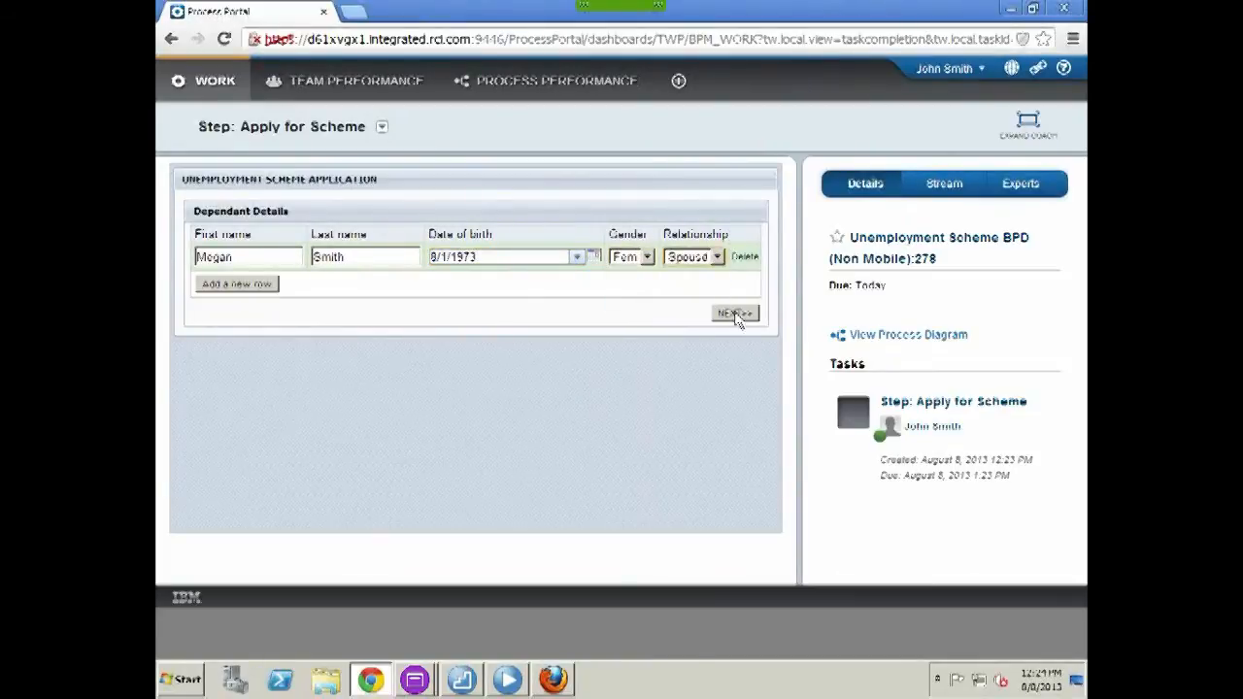
left_click(735, 314)
left_click(734, 427)
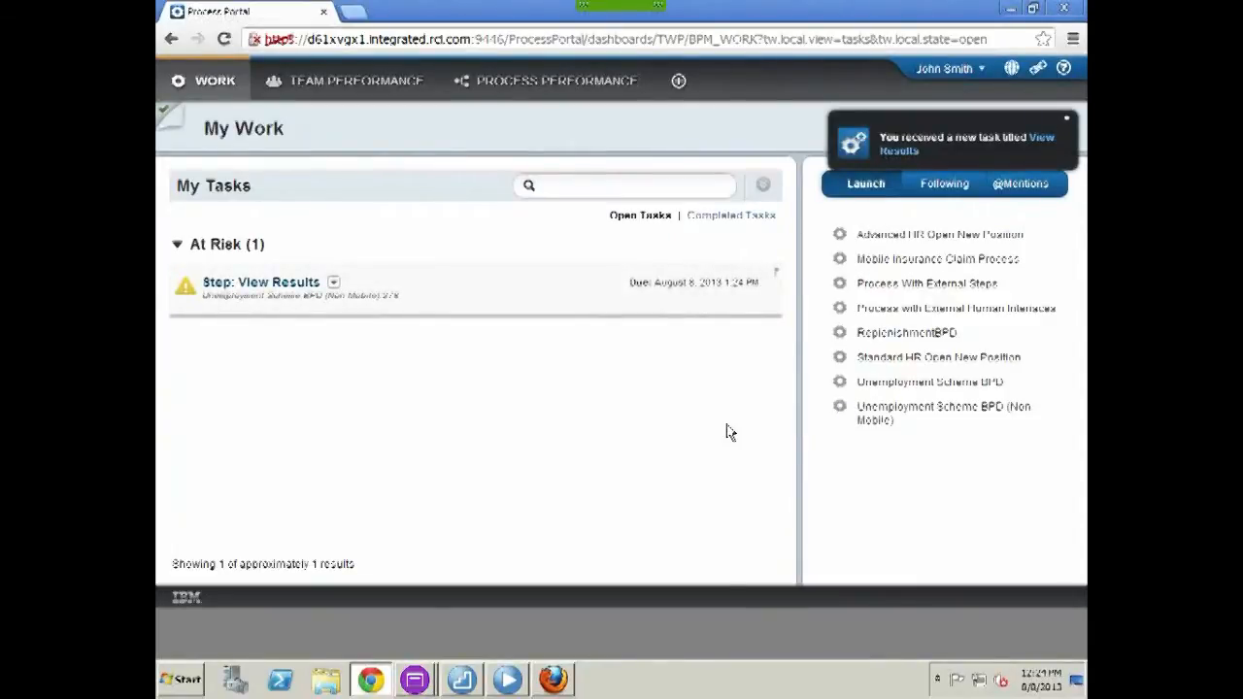
Open View Results, check the income reason for ineligibility, finish the task, and log out
left_click(268, 290)
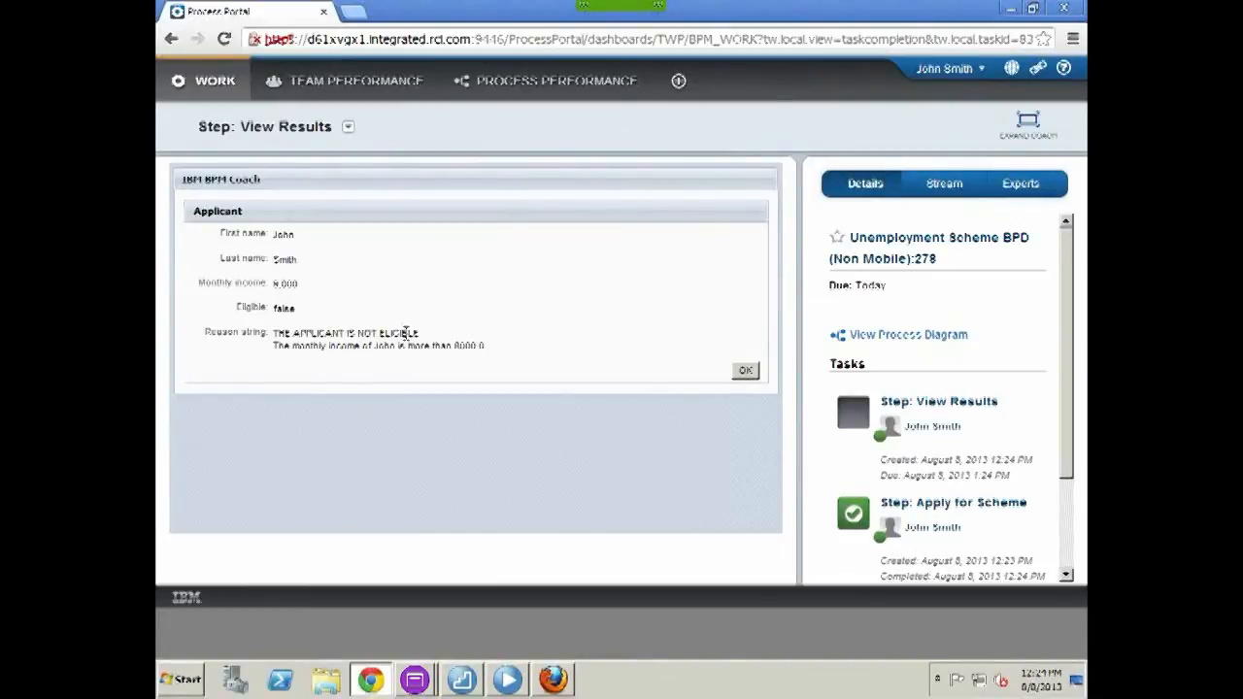
left_click_drag(494, 348, 395, 348)
left_click(743, 374)
left_click(947, 69)
left_click(958, 128)
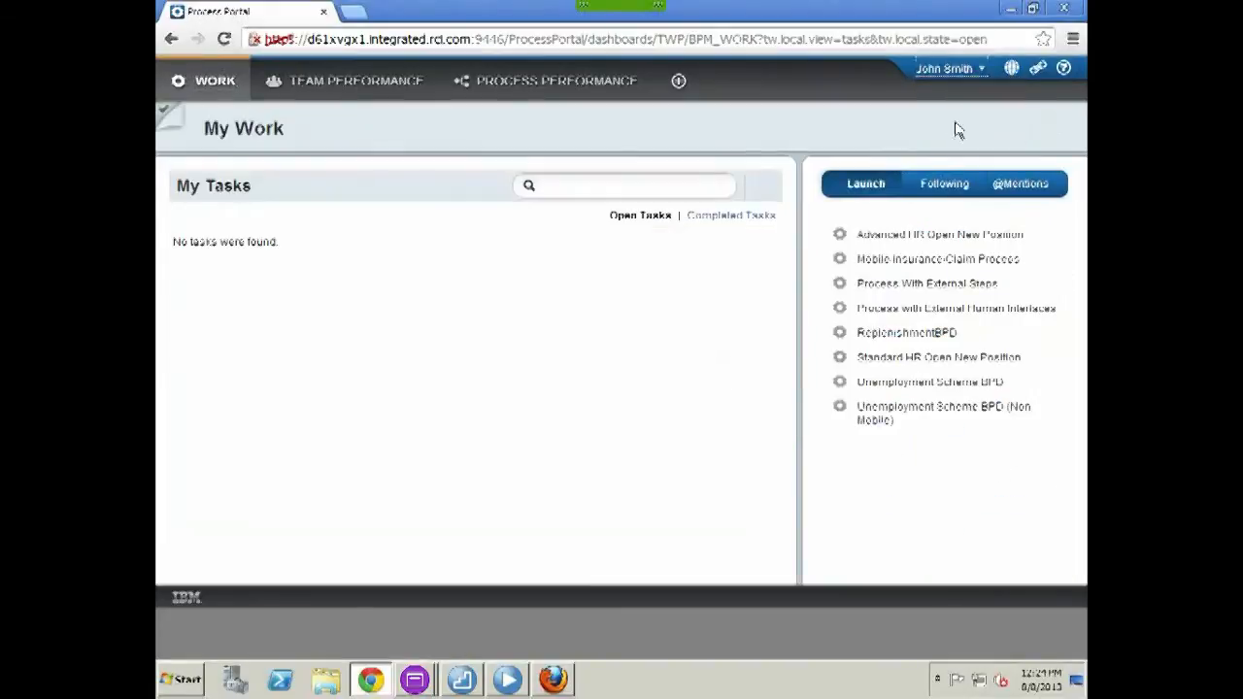
Log in as the second user and launch a new Unemployment Scheme BPD application
type("Mark")
key("Tab")
type("mark")
key("Return")
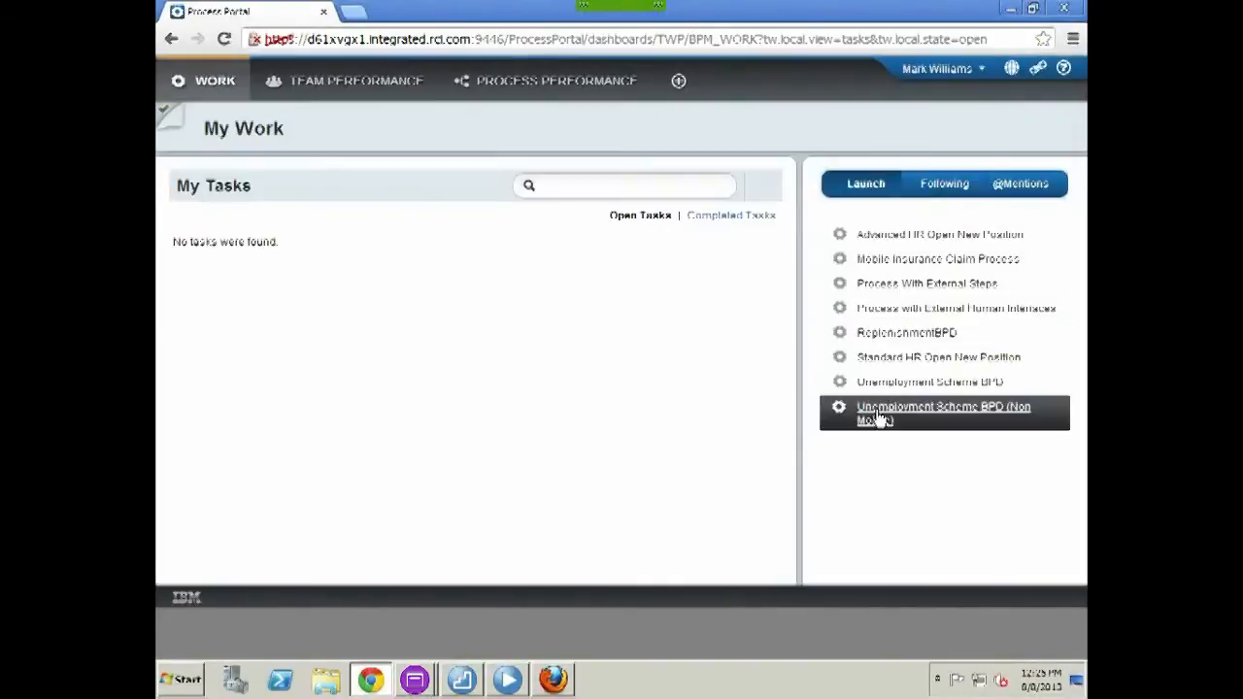
left_click(923, 411)
Enter the applicant's first and last name
left_click(305, 238)
key("Tab")
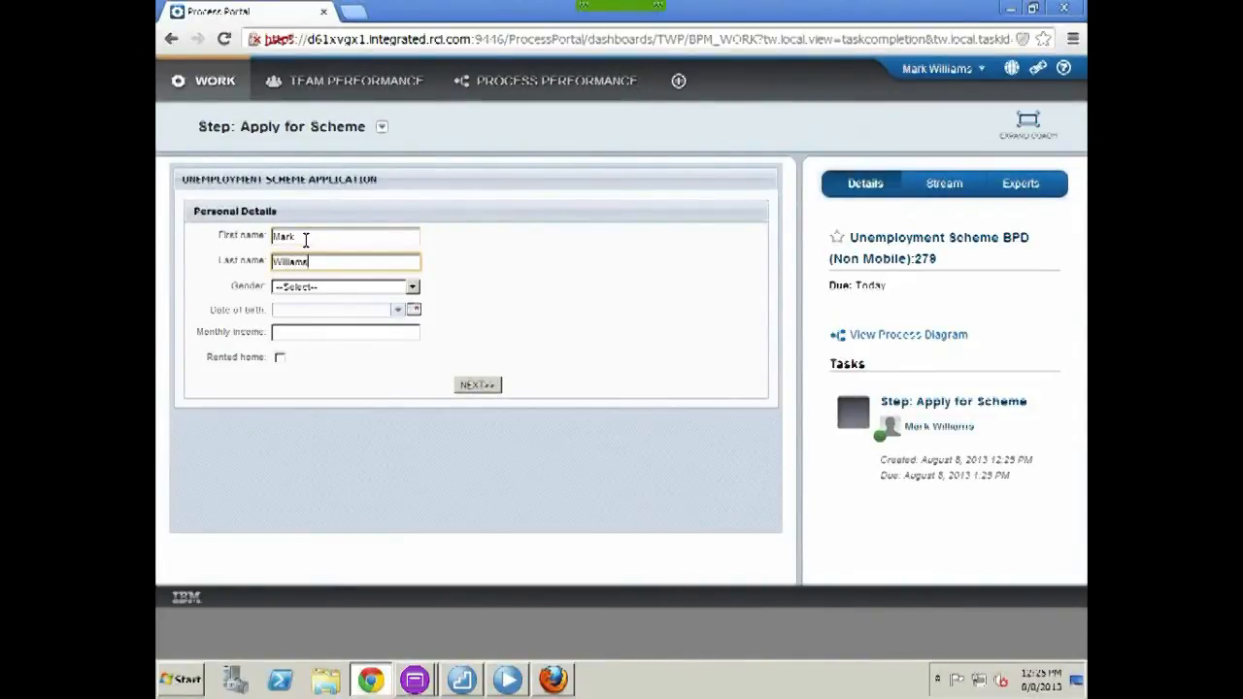
Set gender Male, birth date 8/1/1973, income 8000, tick Rented home, and continue to dependants
left_click(328, 286)
left_click(319, 316)
left_click(326, 311)
left_click(355, 366)
key("BackSpace")
key("BackSpace")
key("BackSpace")
key("BackSpace")
type("1973")
left_click(311, 332)
type("8000")
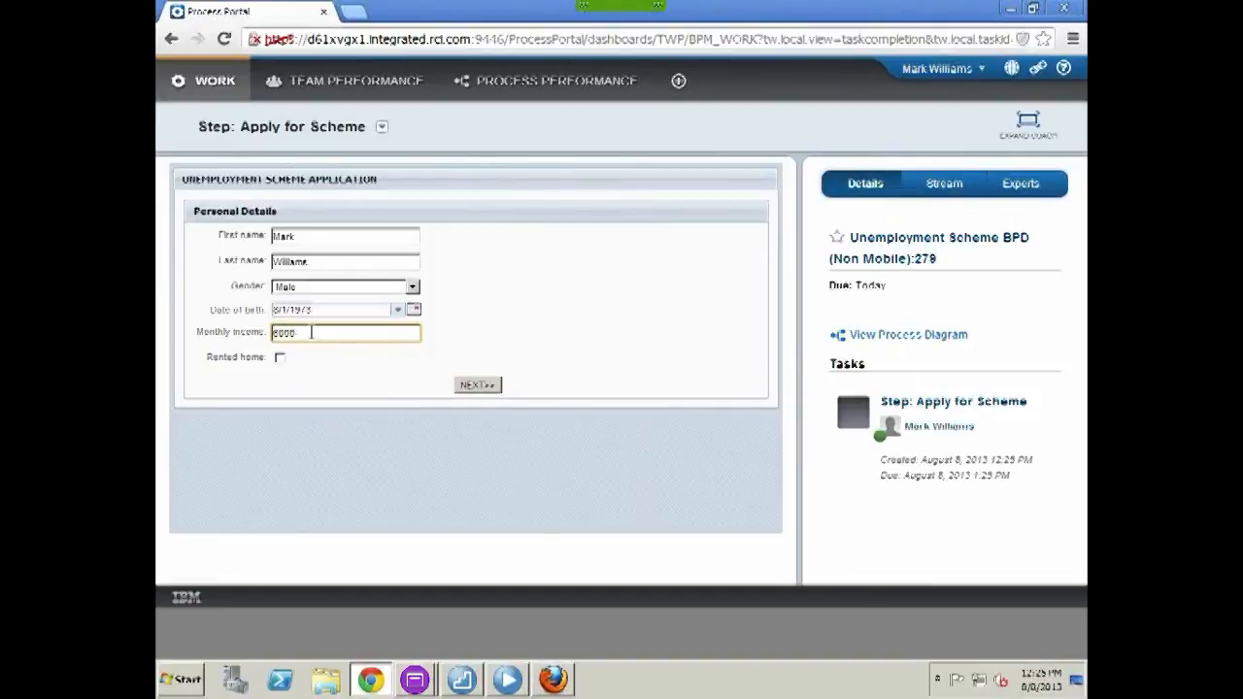
left_click(279, 357)
left_click(478, 384)
Add a female Spouse dependant with name and birth date 8/1/1977
left_click(237, 257)
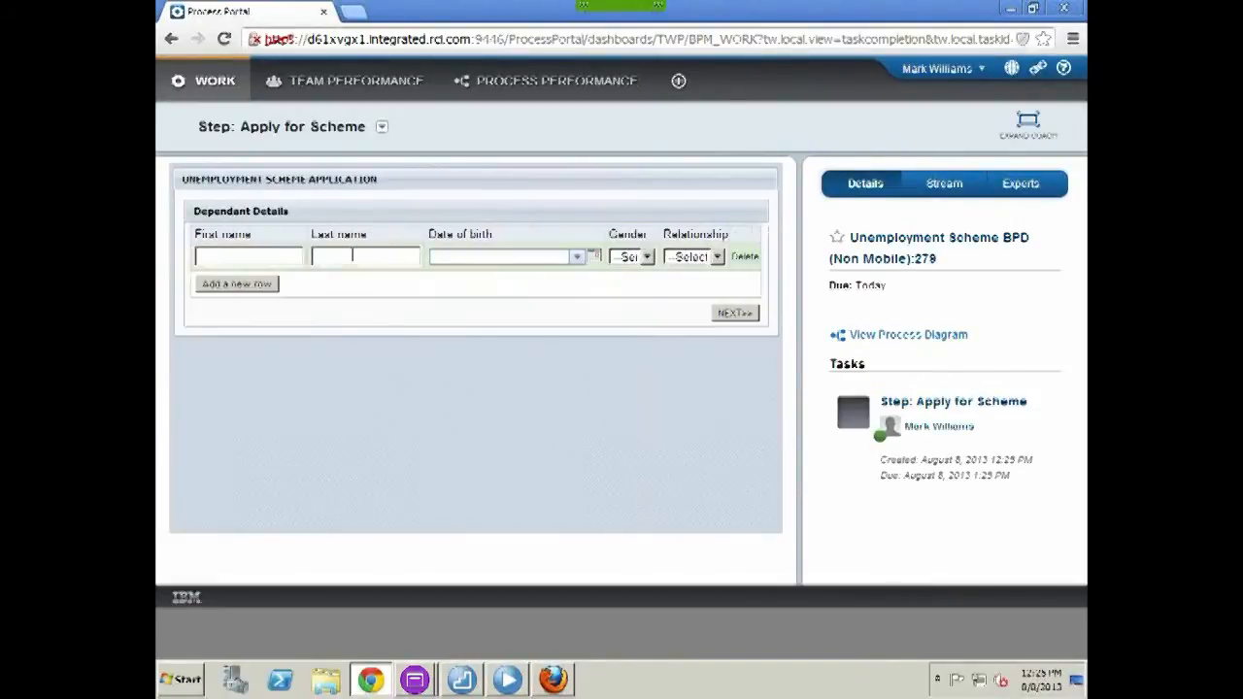
left_click(297, 258)
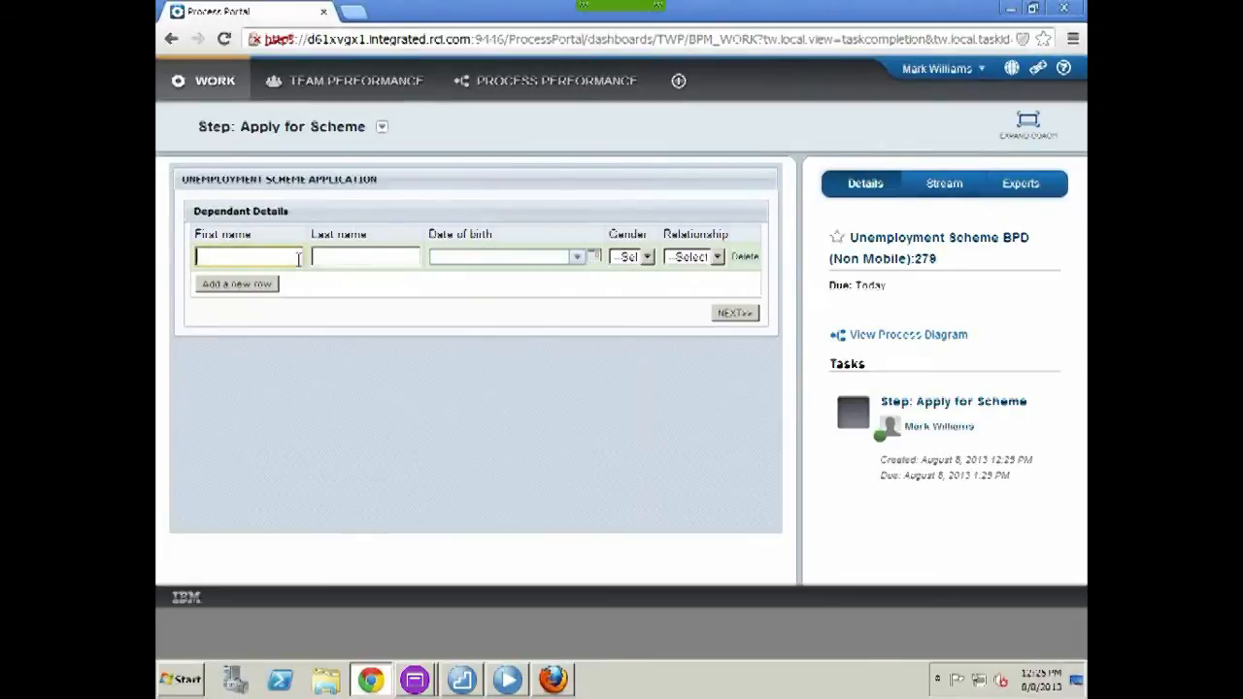
key("Tab")
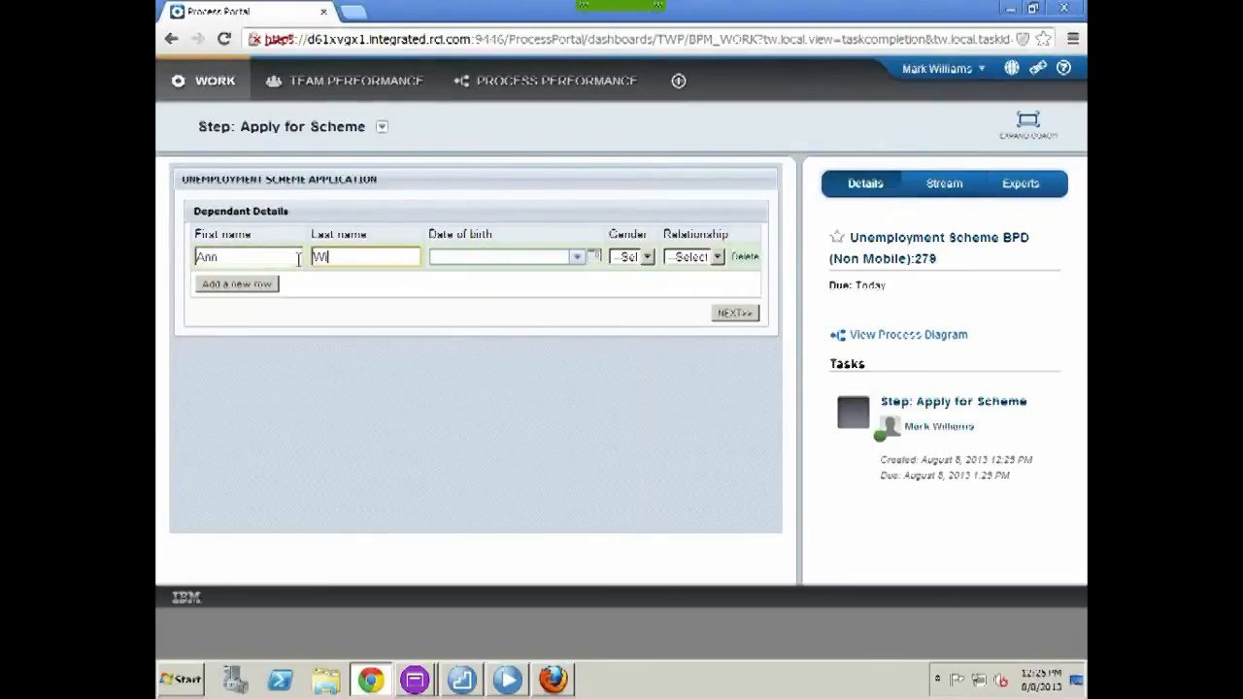
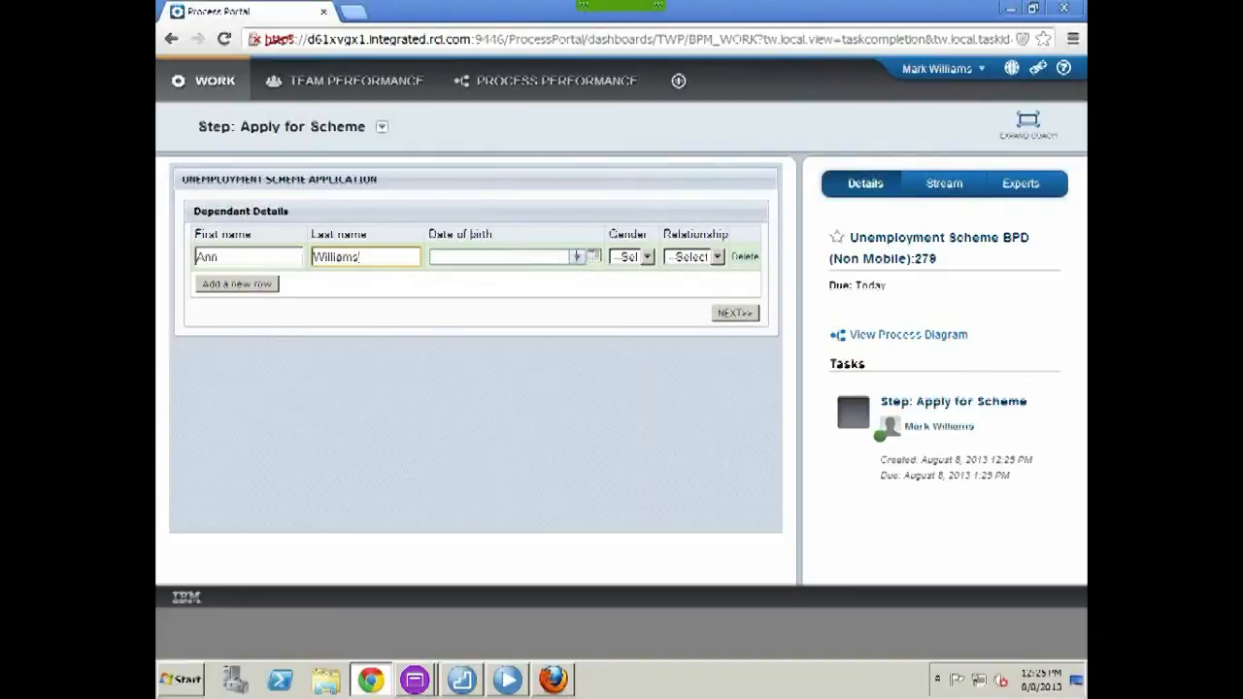
left_click(577, 260)
left_click(514, 308)
key("BackSpace")
key("BackSpace")
key("BackSpace")
key("BackSpace")
type("1977")
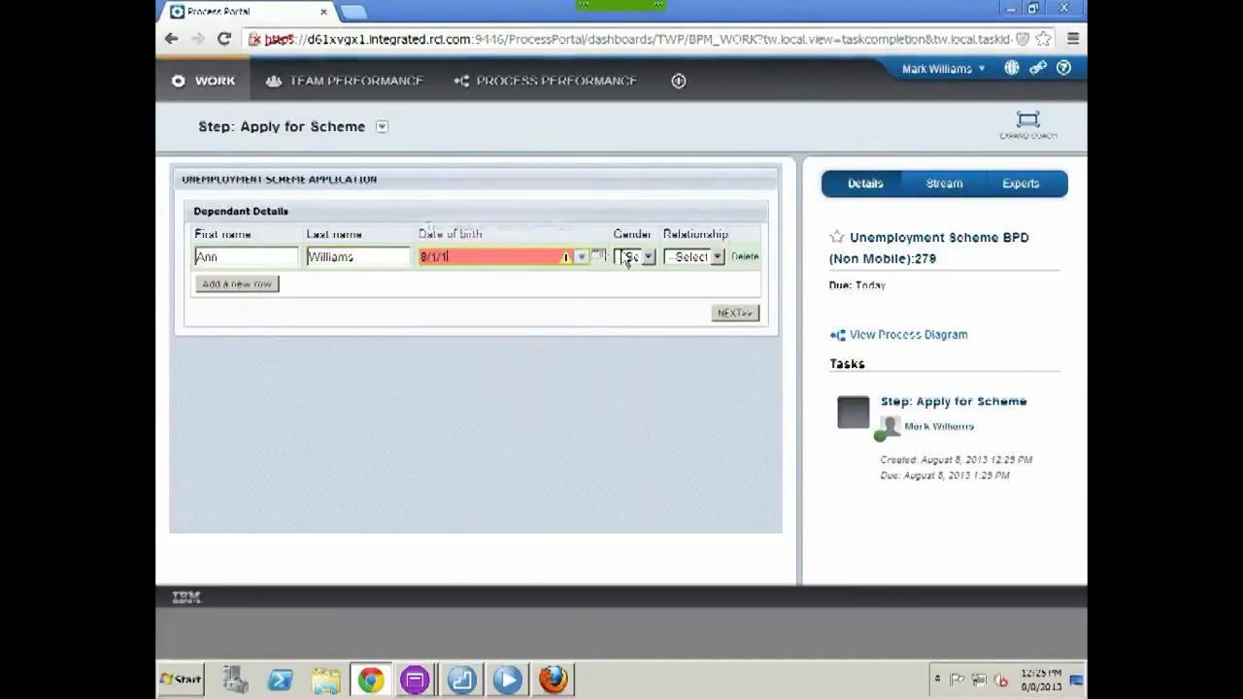
left_click(629, 257)
left_click(629, 292)
left_click(694, 256)
left_click(692, 283)
Add a male Son dependant born 8/1/2003 and continue to the confirmation summary
left_click(236, 283)
left_click(270, 283)
key("Tab")
left_click(579, 285)
left_click(516, 339)
key("BackSpace")
key("BackSpace")
key("BackSpace")
key("BackSpace")
key("BackSpace")
type("/2003")
left_click(636, 285)
left_click(627, 312)
left_click(693, 284)
left_click(680, 336)
left_click(734, 341)
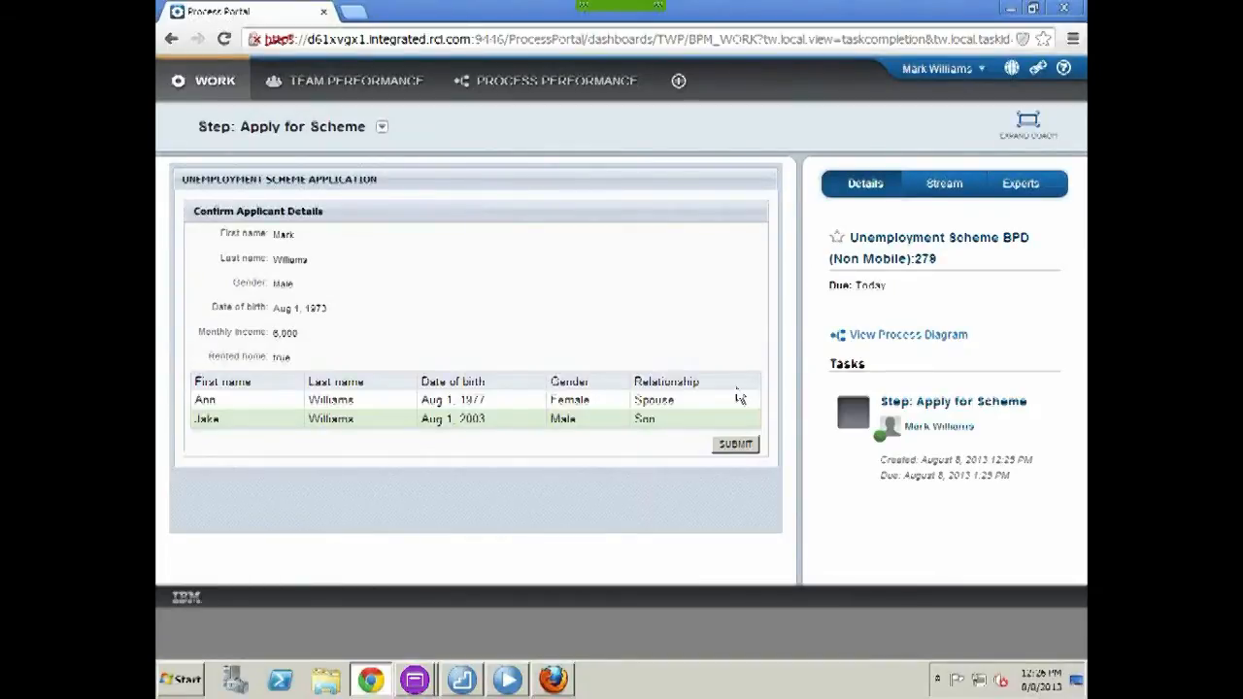
Submit the application and open its View Results task showing eligibility with a 30.0 grant percentage
left_click(738, 446)
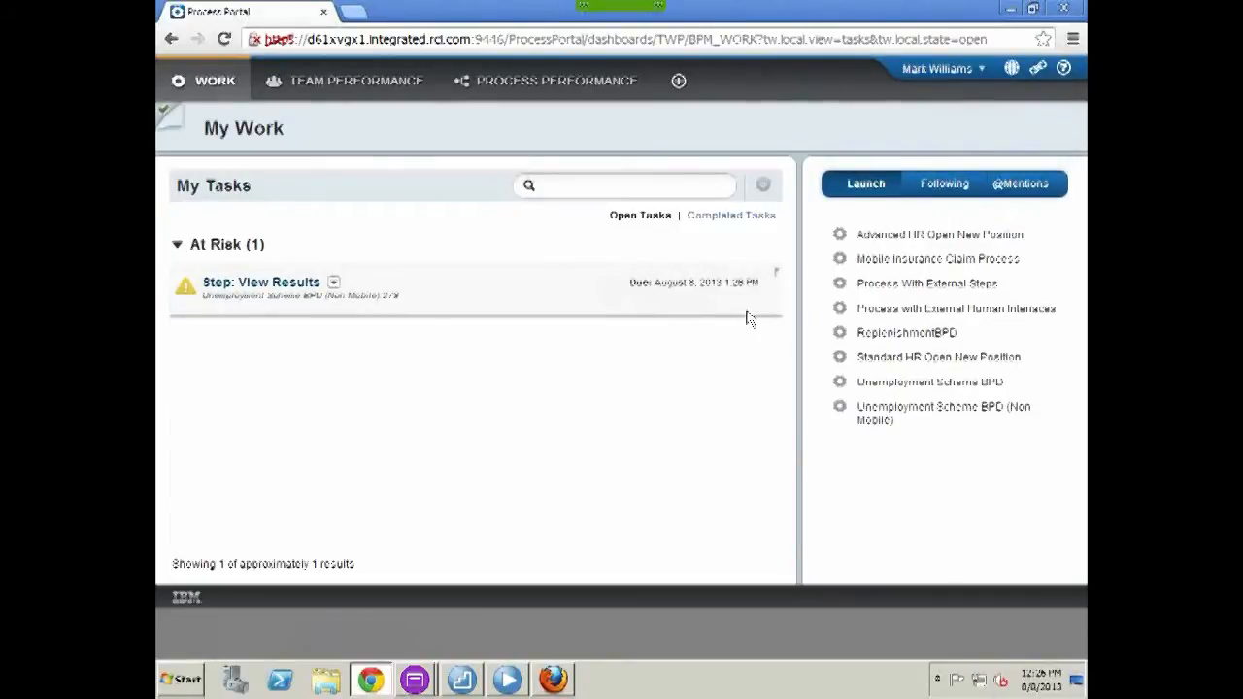
left_click(278, 287)
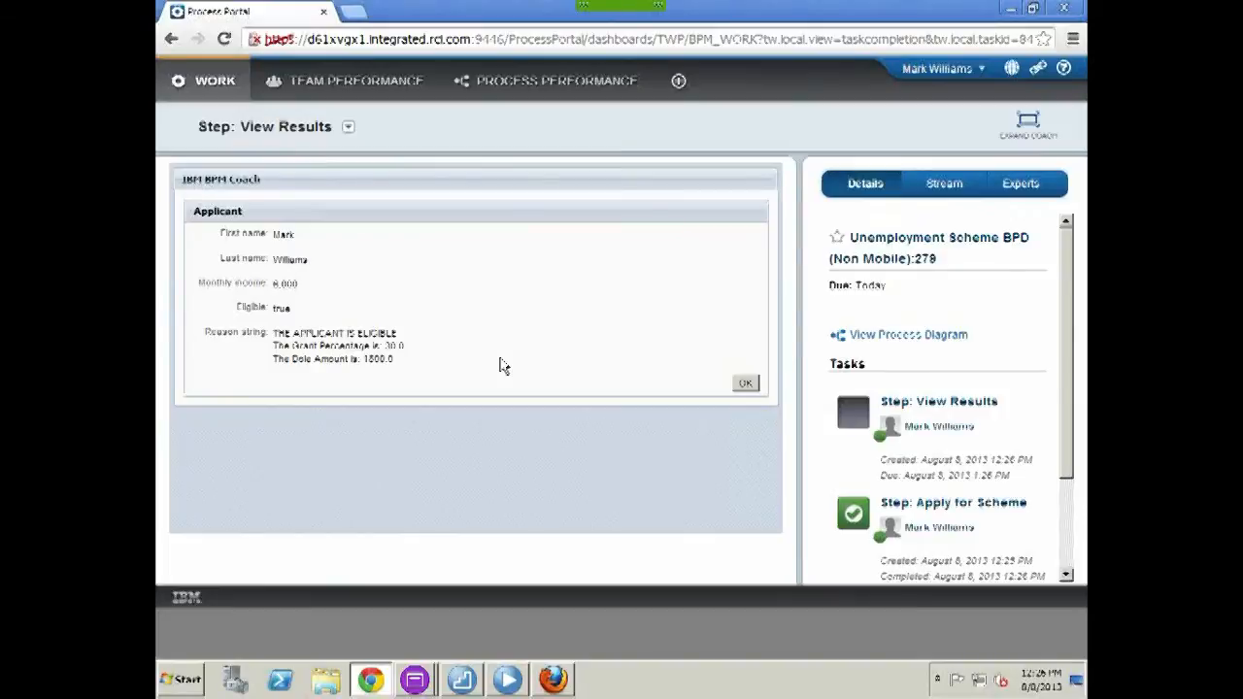
Accept the results with OK and view the Unemployment Scheme BPD (Non Mobile) process diagram
left_click(745, 382)
left_click(333, 250)
left_click(374, 305)
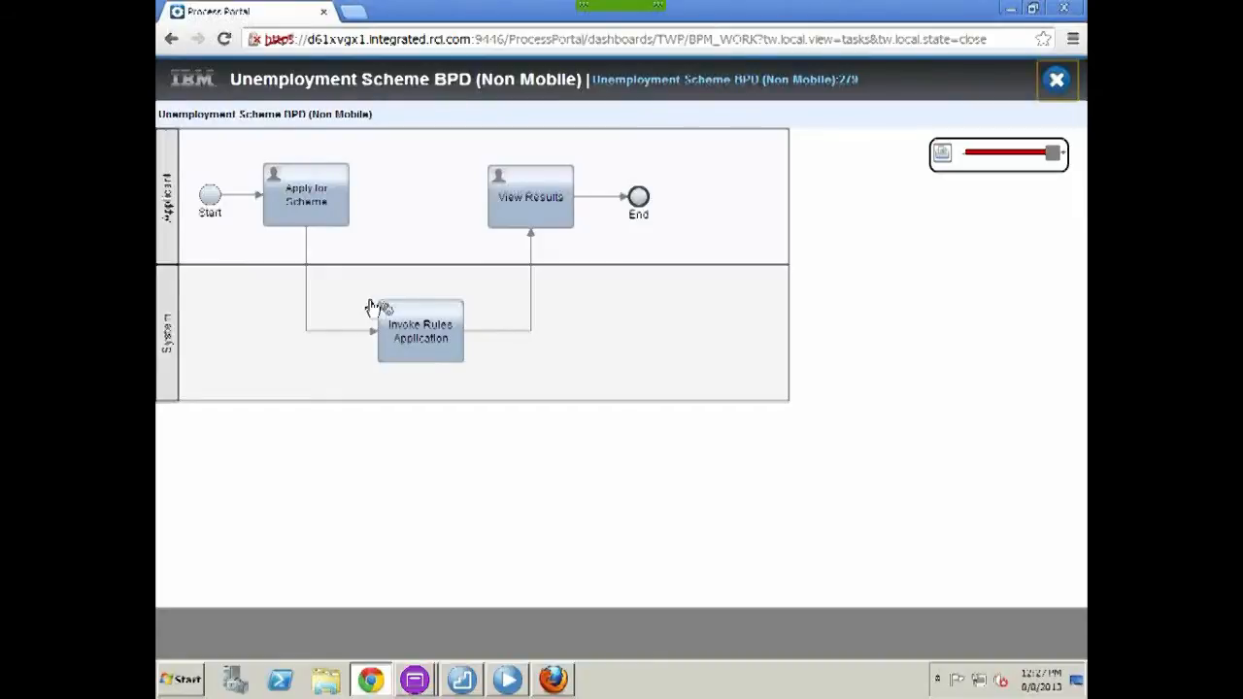
Close the process diagram and log out of Process Portal
left_click(1055, 80)
left_click(960, 71)
left_click(953, 126)
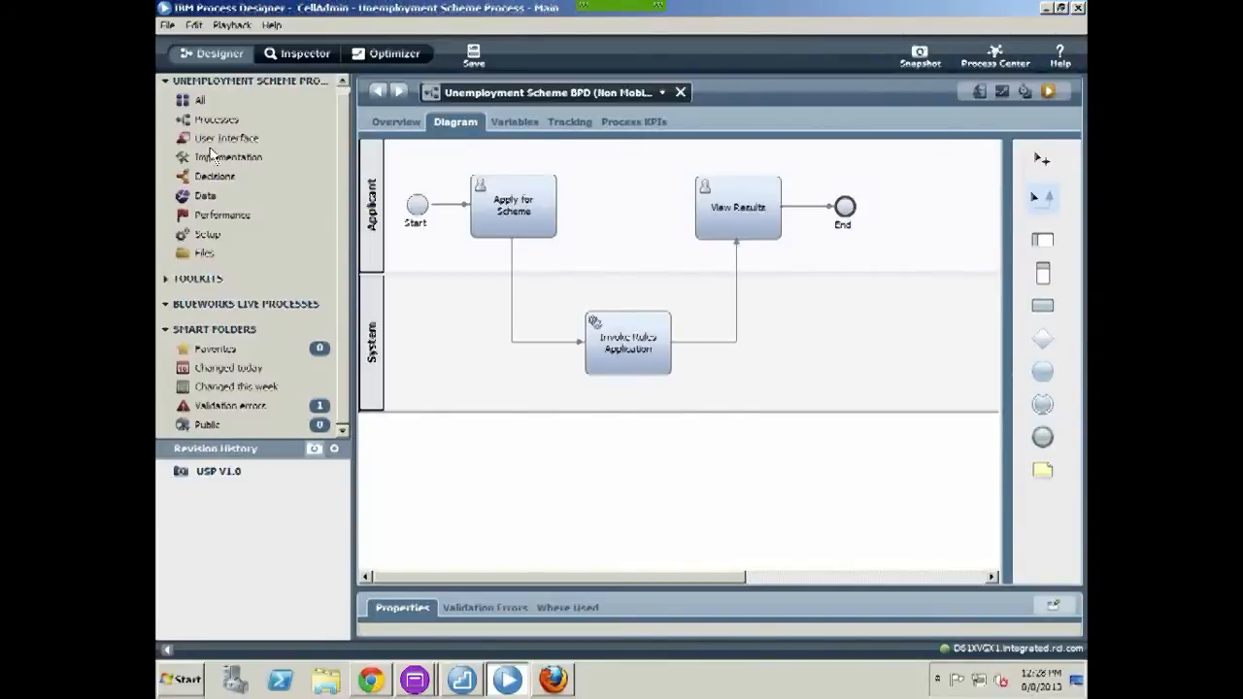
left_click(217, 120)
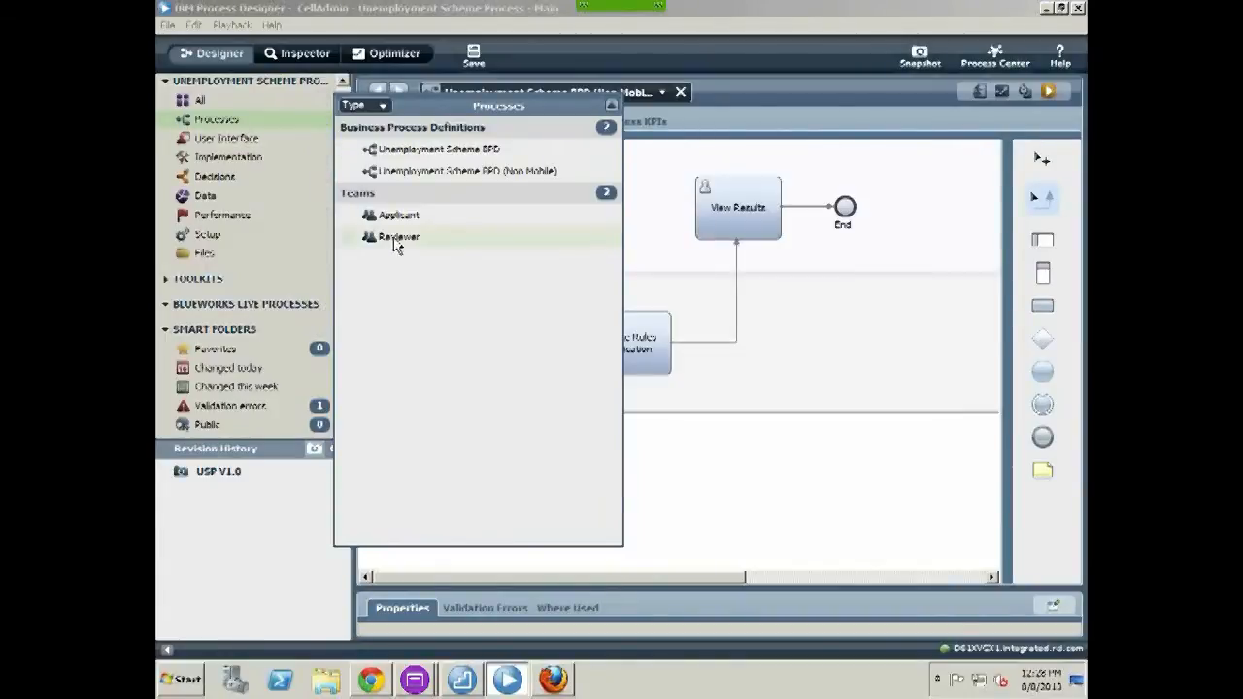
left_click(241, 141)
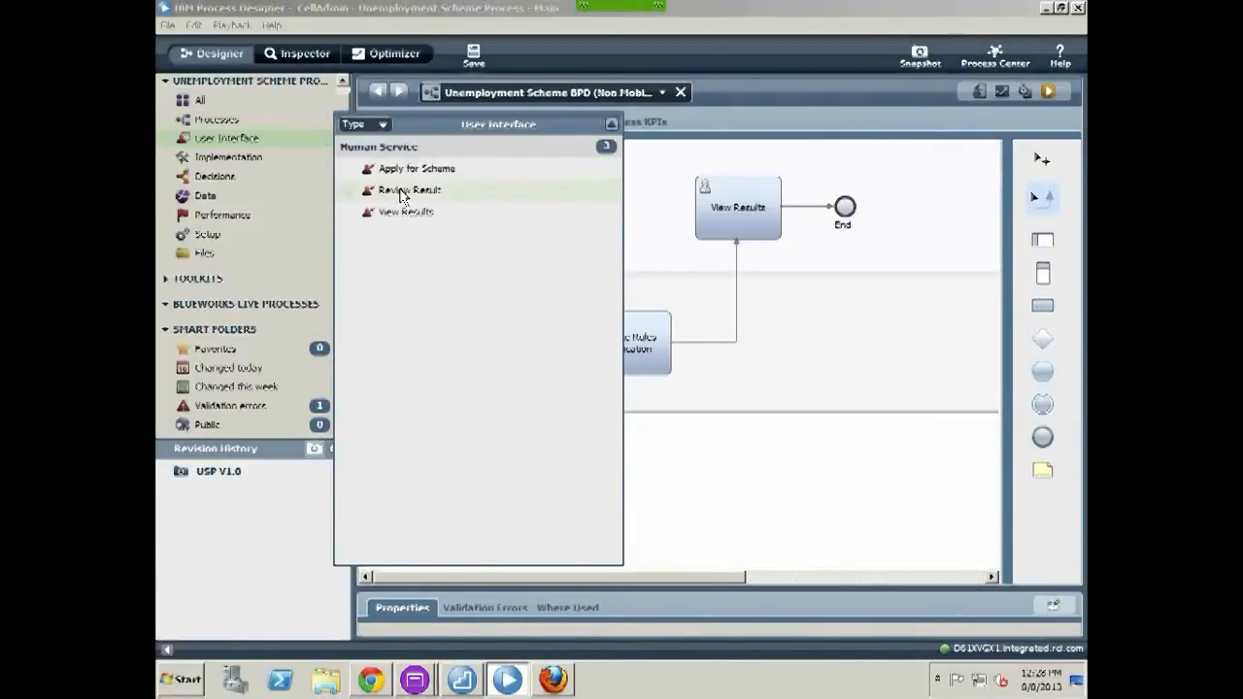
left_click(796, 480)
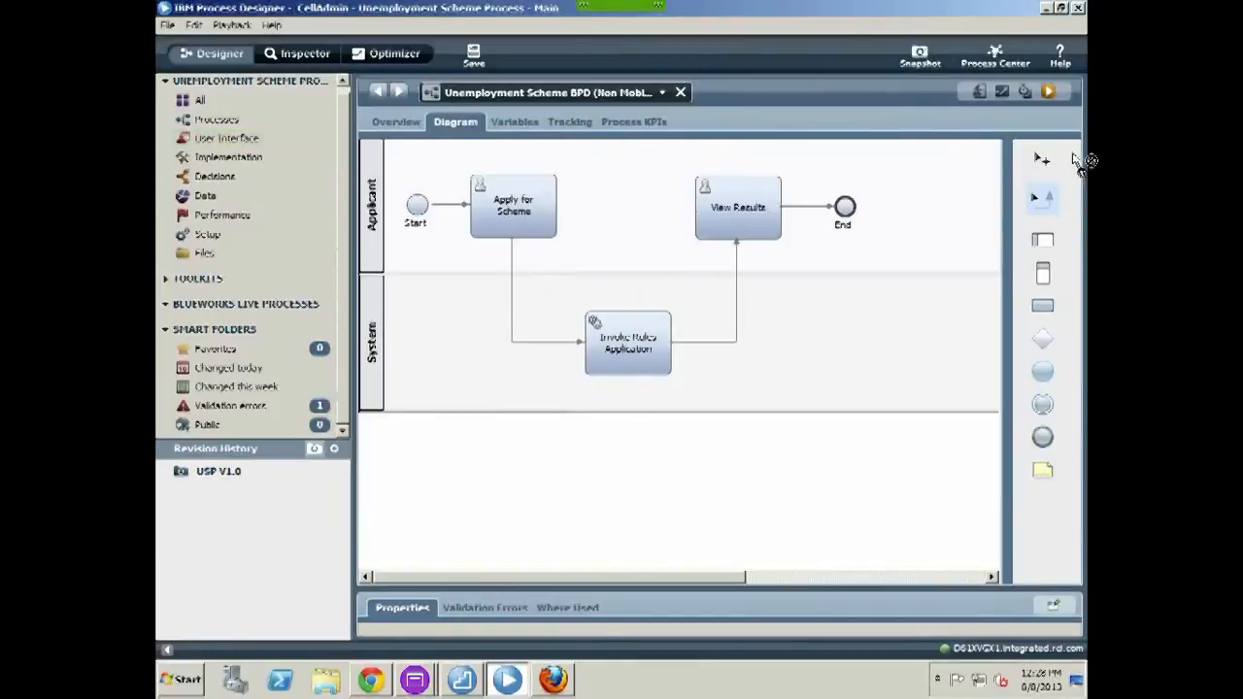
left_click_drag(1043, 245, 473, 348)
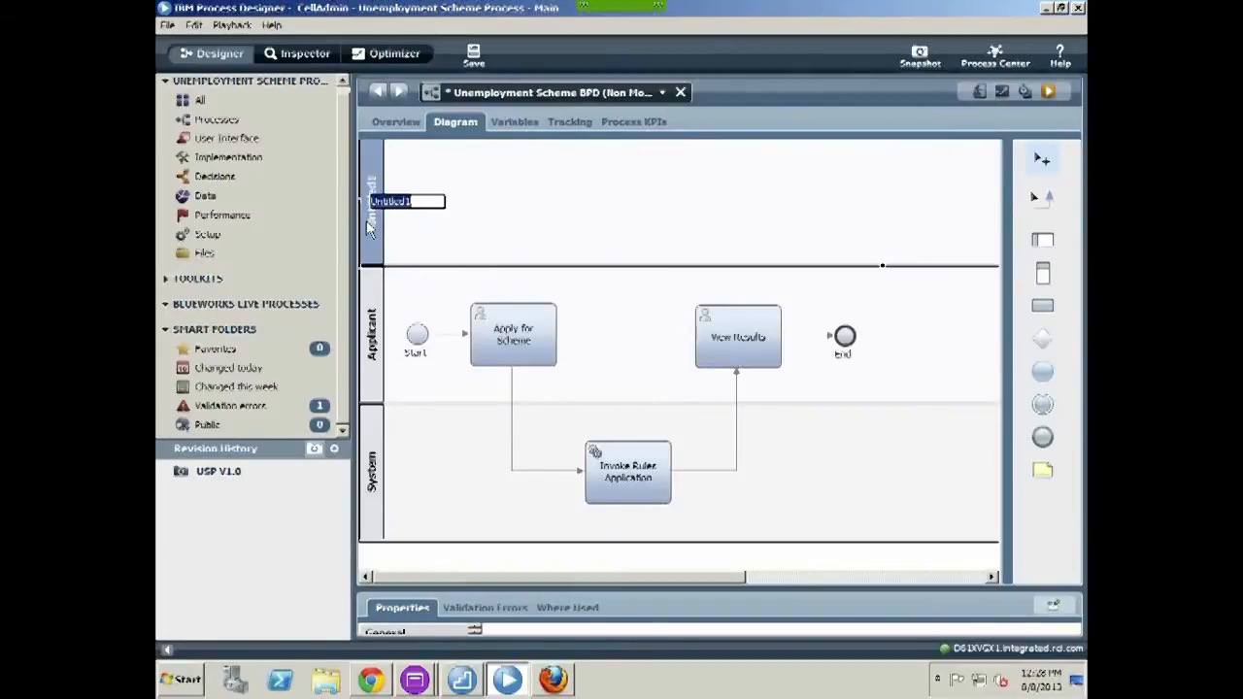
Name the new lane Reviewer and move it to the bottom of the pool
type("Reviewer")
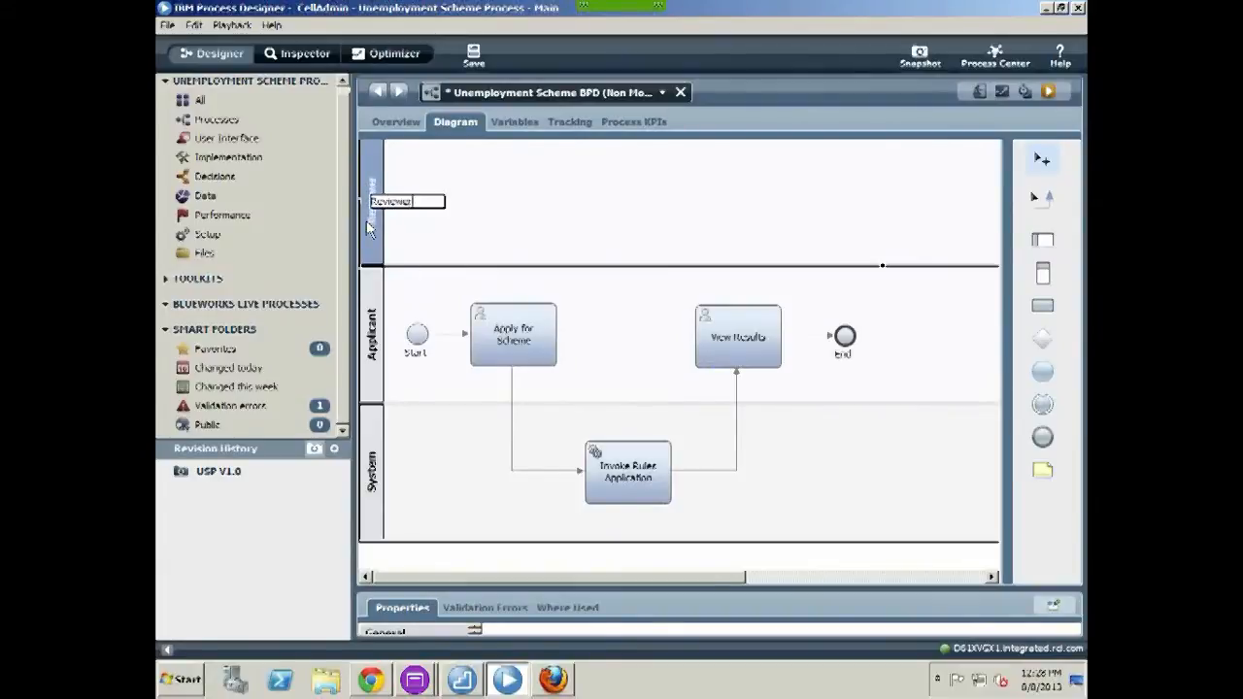
key("Return")
left_click_drag(372, 209, 374, 473)
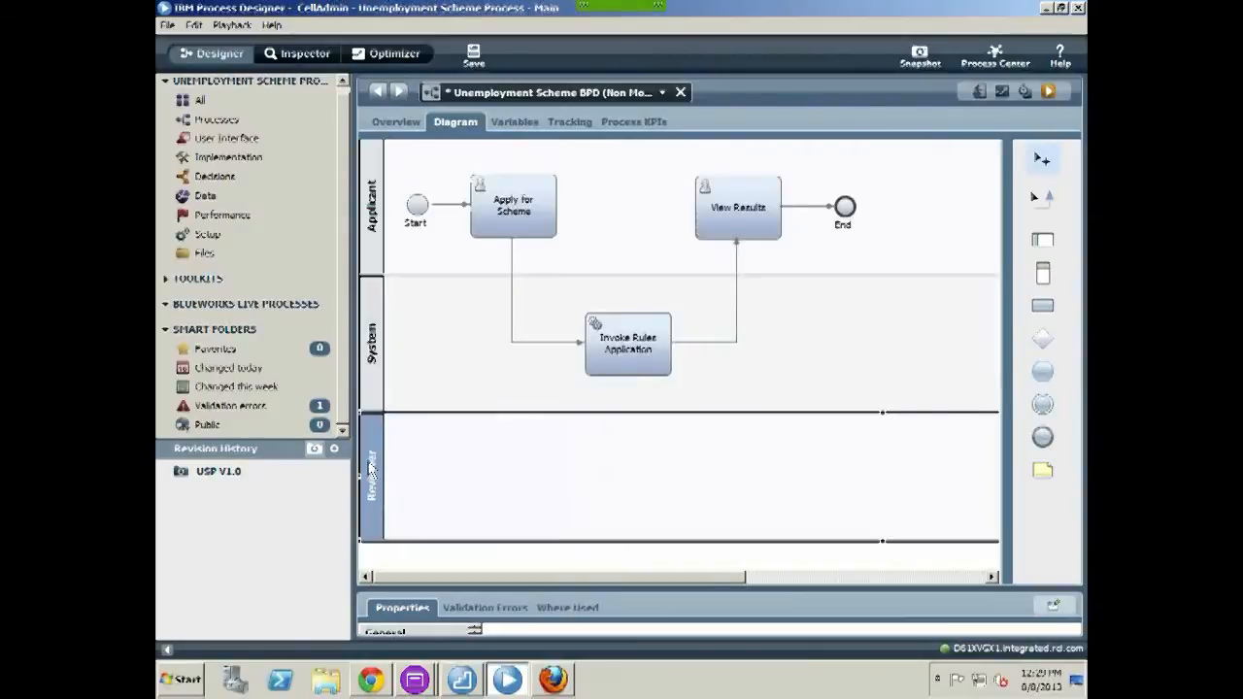
Place the Review Result service in the Reviewer lane and open its coach form
left_click(224, 139)
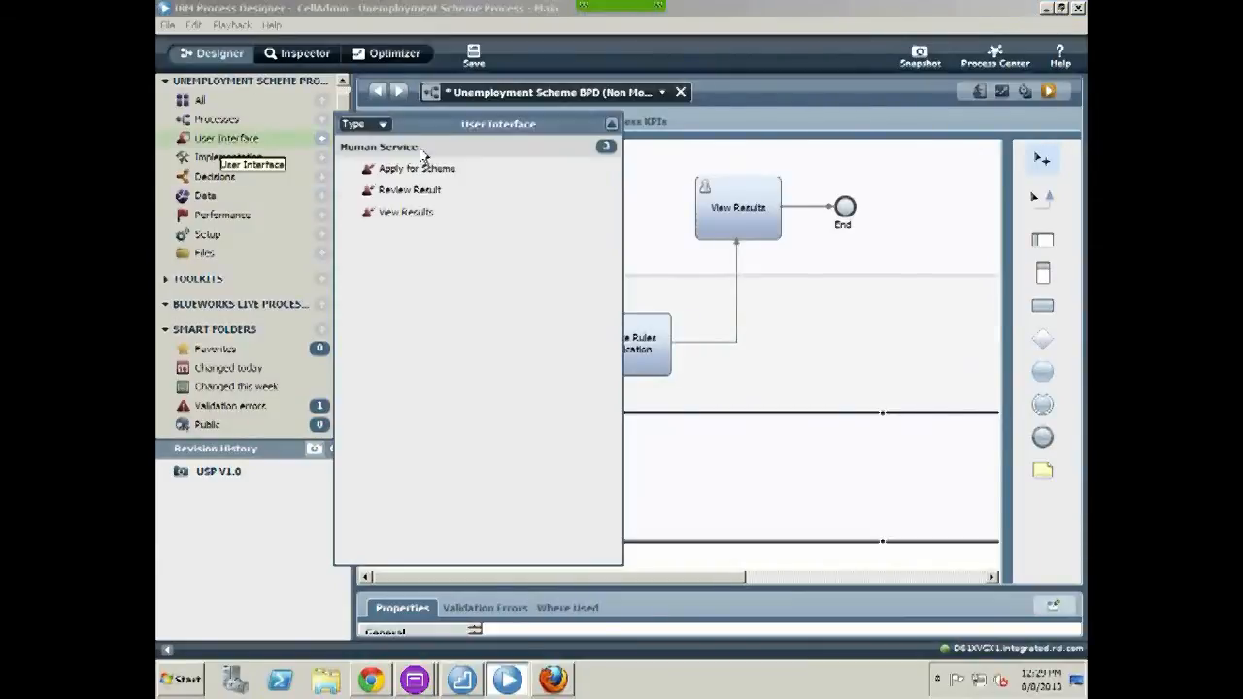
left_click_drag(395, 196, 721, 470)
left_click_drag(763, 509, 744, 478)
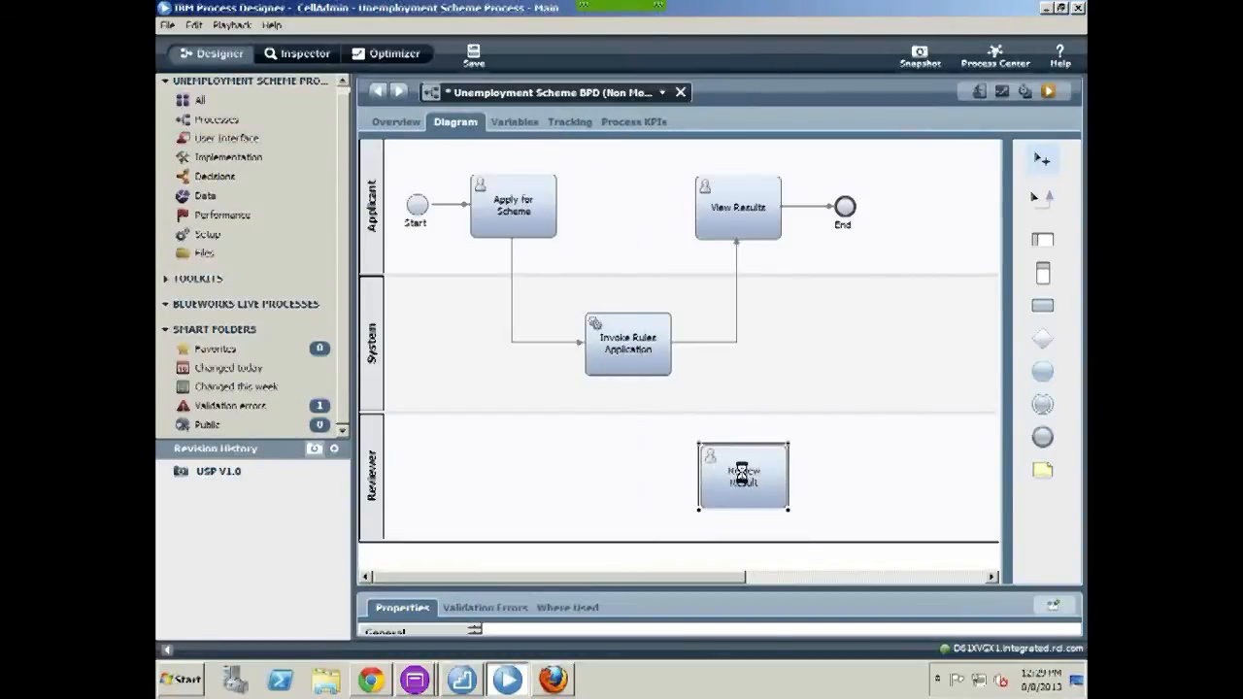
double_click(744, 477)
double_click(609, 255)
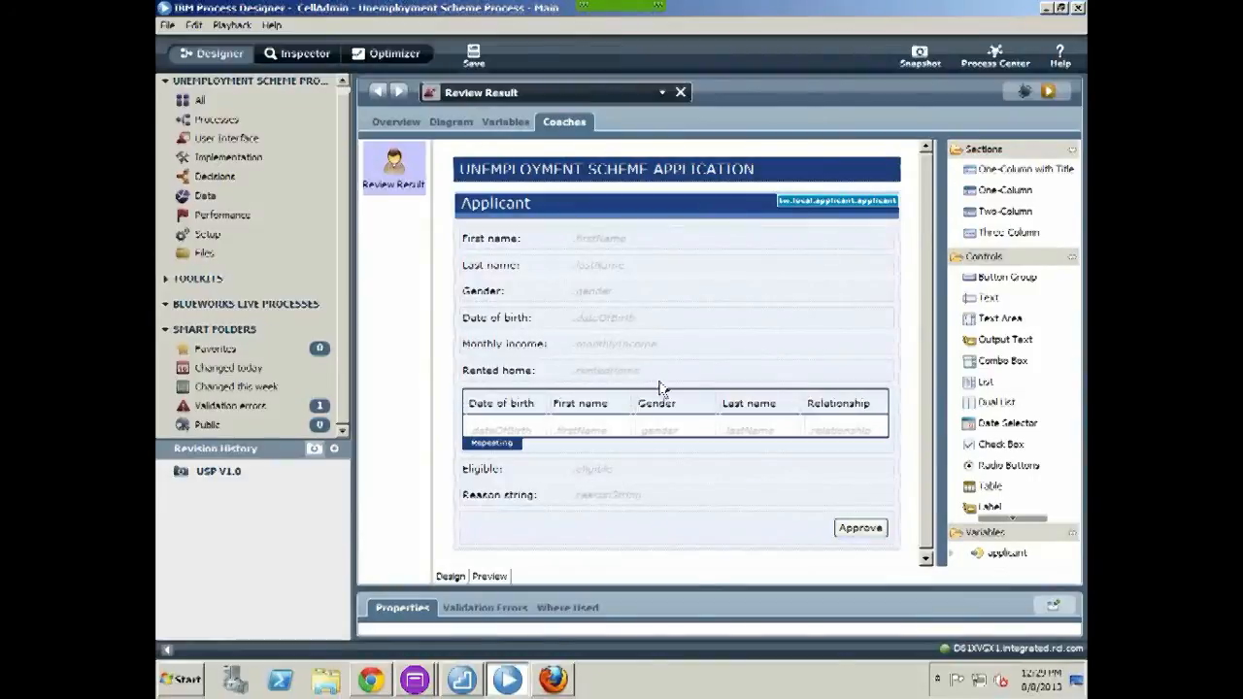
Replace the direct rules-to-View Results flow with flows through Review Result, and save
left_click(680, 92)
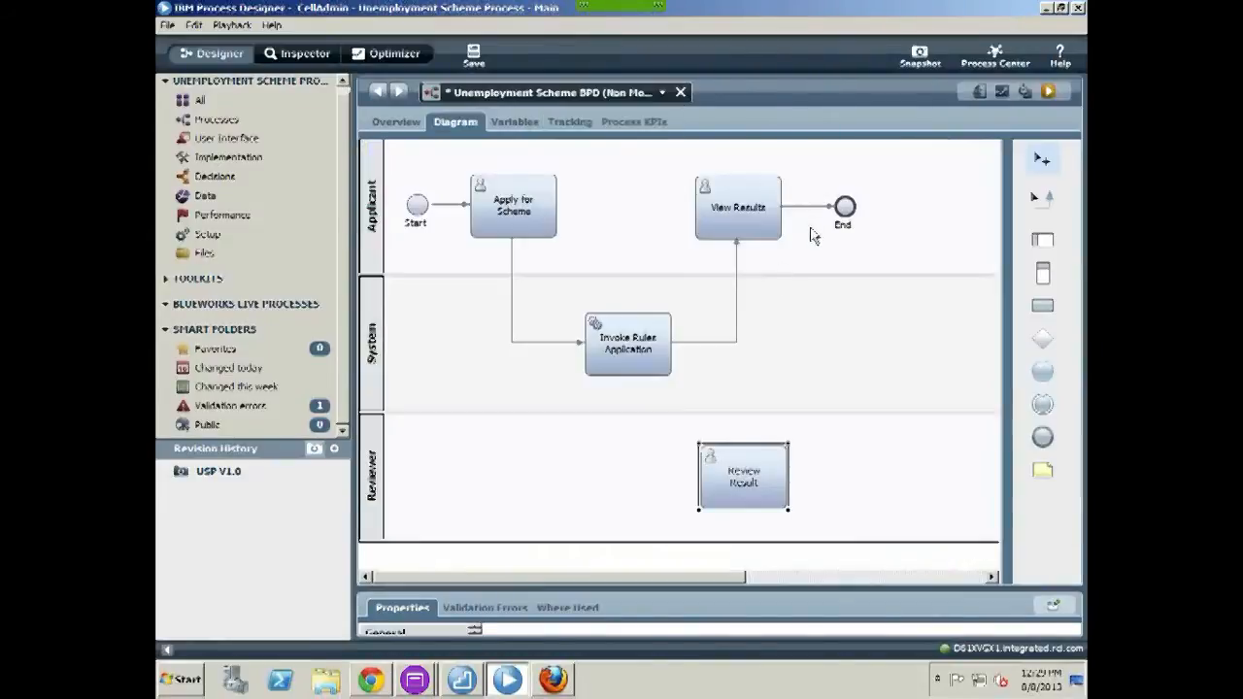
left_click(737, 296)
key("Delete")
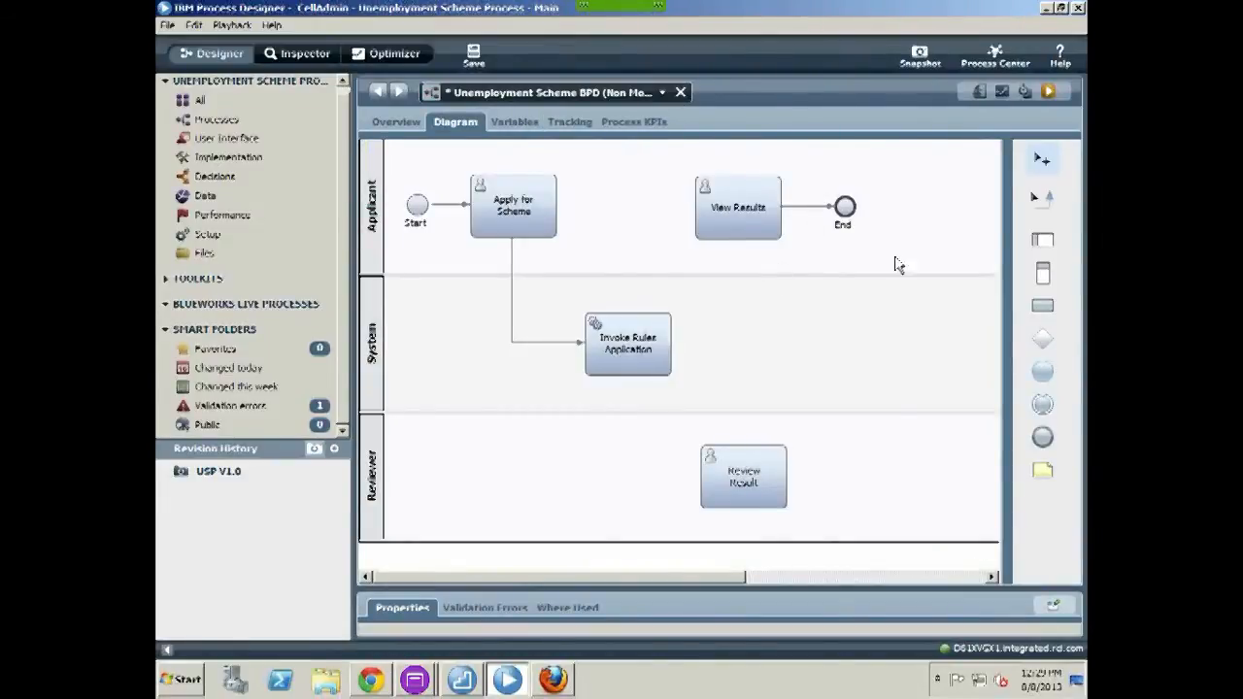
left_click(1044, 201)
mouse_move(665, 355)
left_mouse_down()
mouse_move(726, 472)
mouse_move(749, 263)
mouse_move(740, 233)
left_mouse_up()
key("ctrl+s")
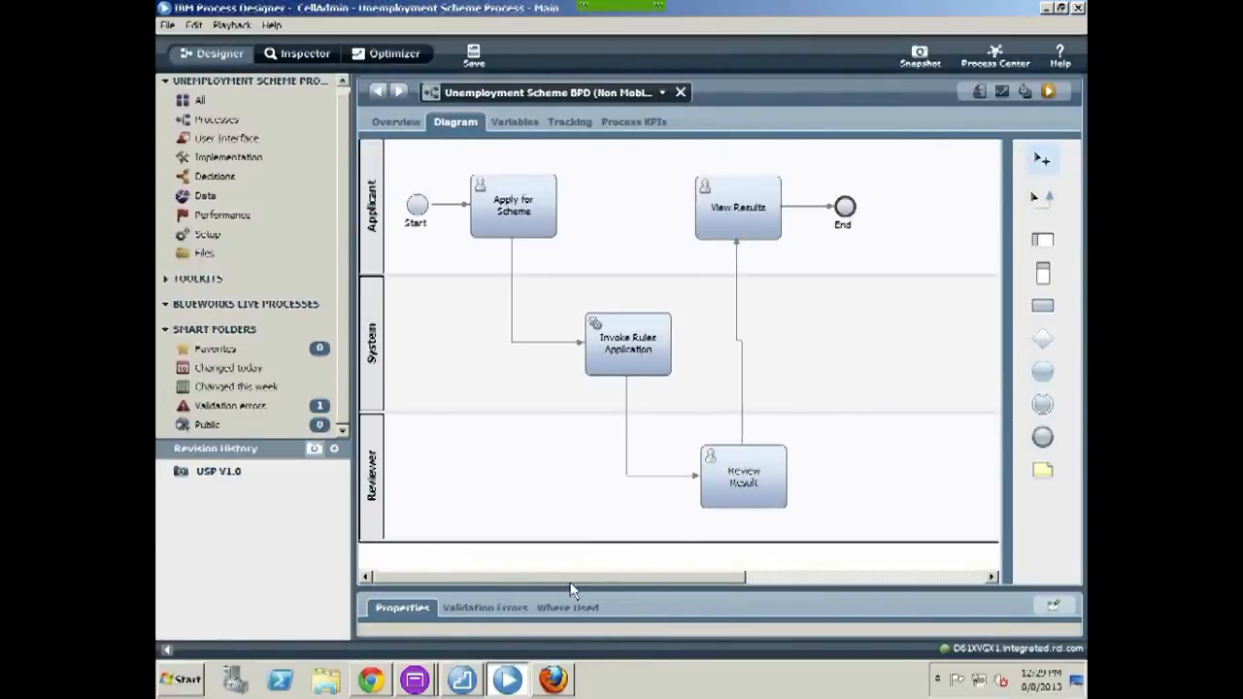
Set the Reviewer lane's default team to Reviewer
left_click_drag(583, 590, 599, 428)
scroll(485, 384, "down", 3)
left_click(378, 348)
left_click_drag(874, 626, 1020, 622)
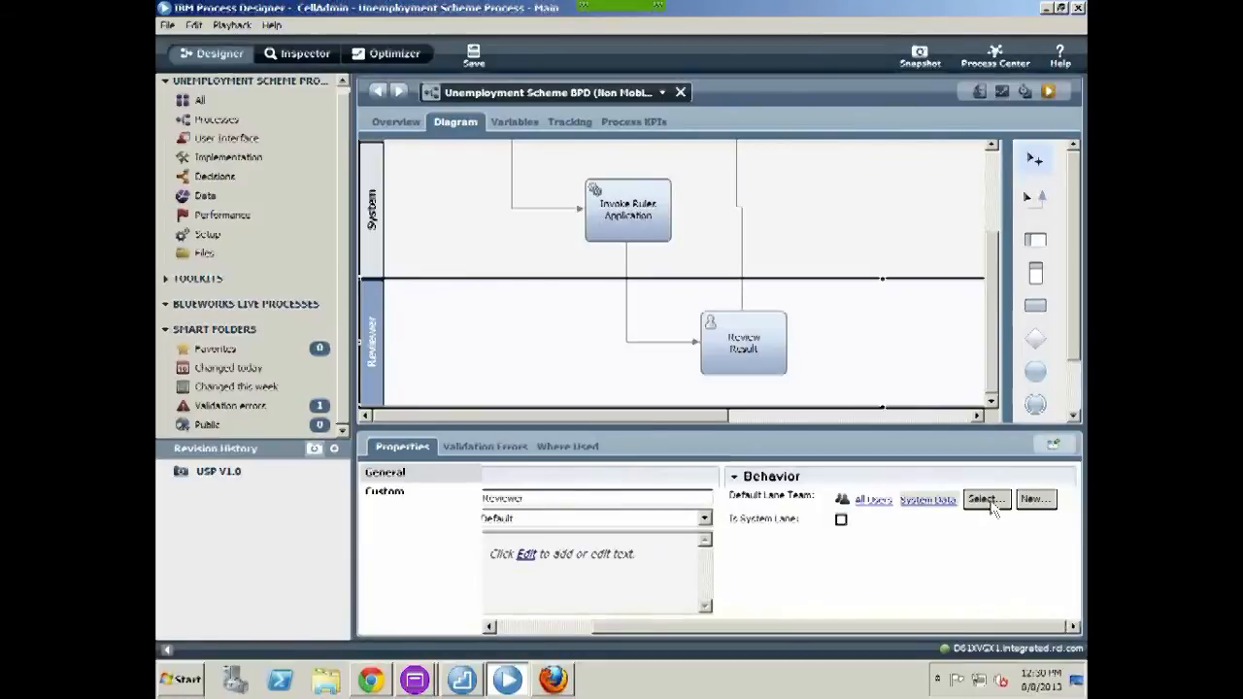
left_click(997, 505)
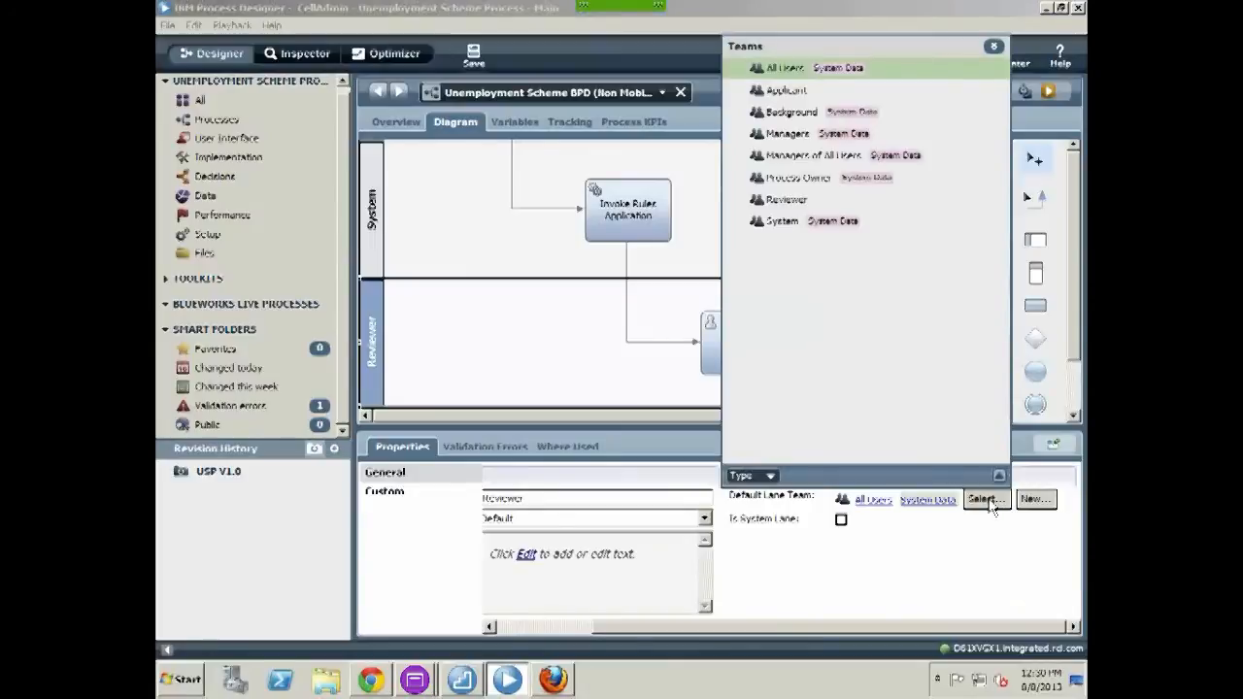
left_click(795, 197)
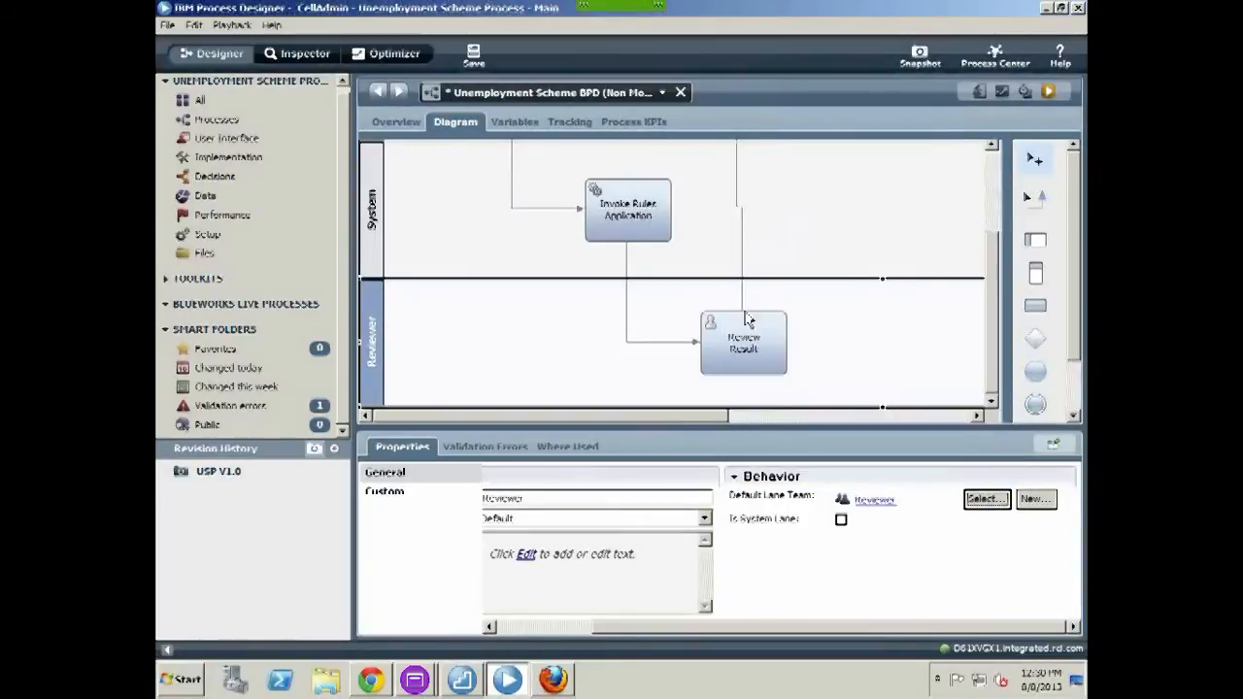
Assign the Review Result task to the Reviewer team
left_click(747, 350)
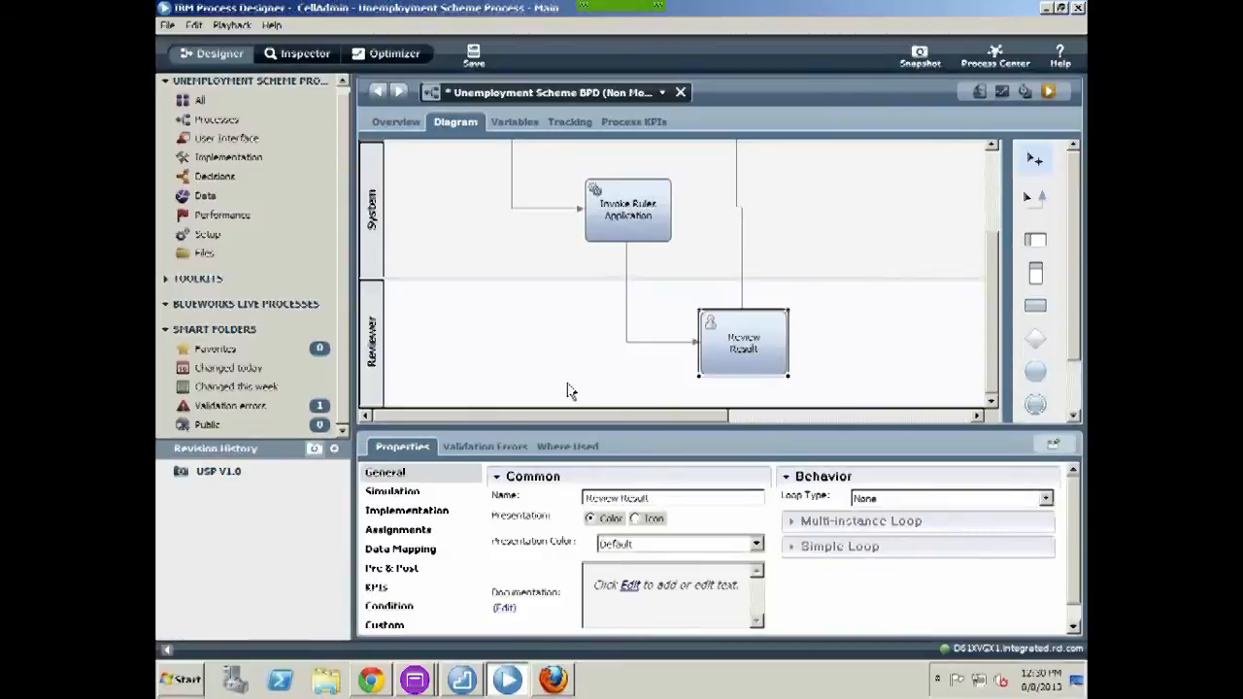
left_click(406, 532)
left_click(965, 544)
left_click(777, 244)
Map tw.local.applicant as Review Result's input and output, then save the process
left_click(407, 548)
left_click(634, 506)
double_click(734, 198)
left_click(1054, 506)
double_click(874, 198)
key("ctrl+s")
left_click_drag(998, 257, 996, 160)
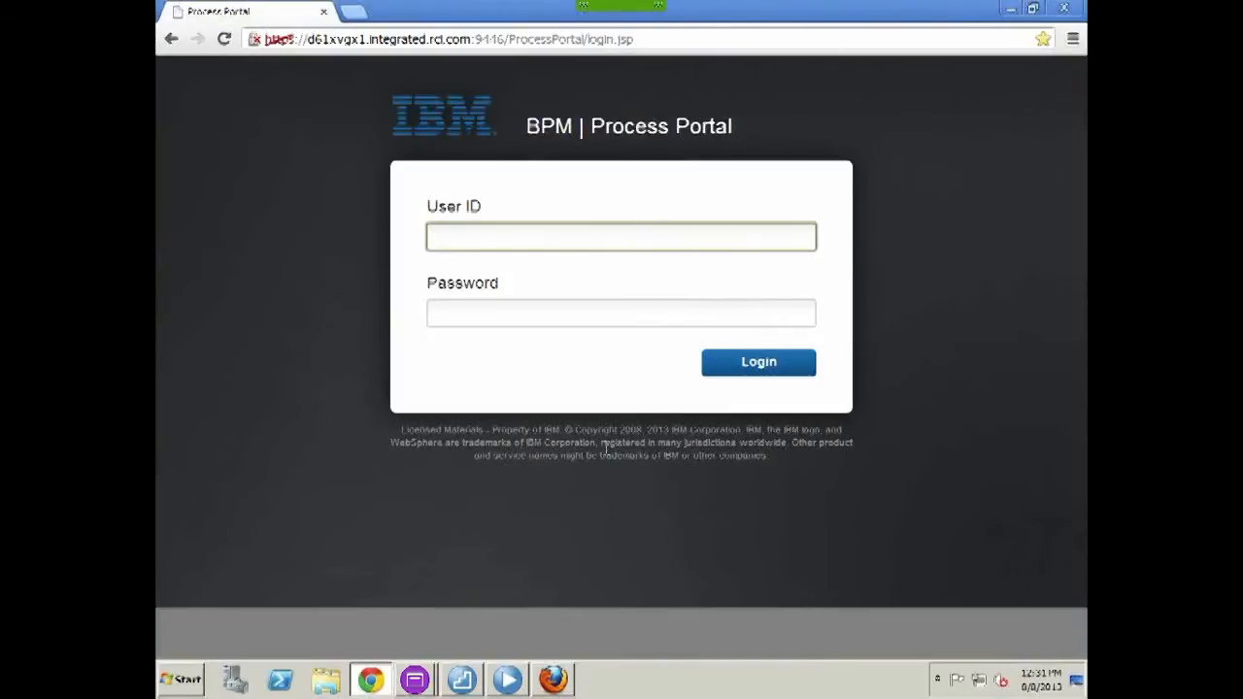
Log in to Process Portal with the applicant's username and password
type("Thomas")
key("Tab")
type("••••••")
key("Return")
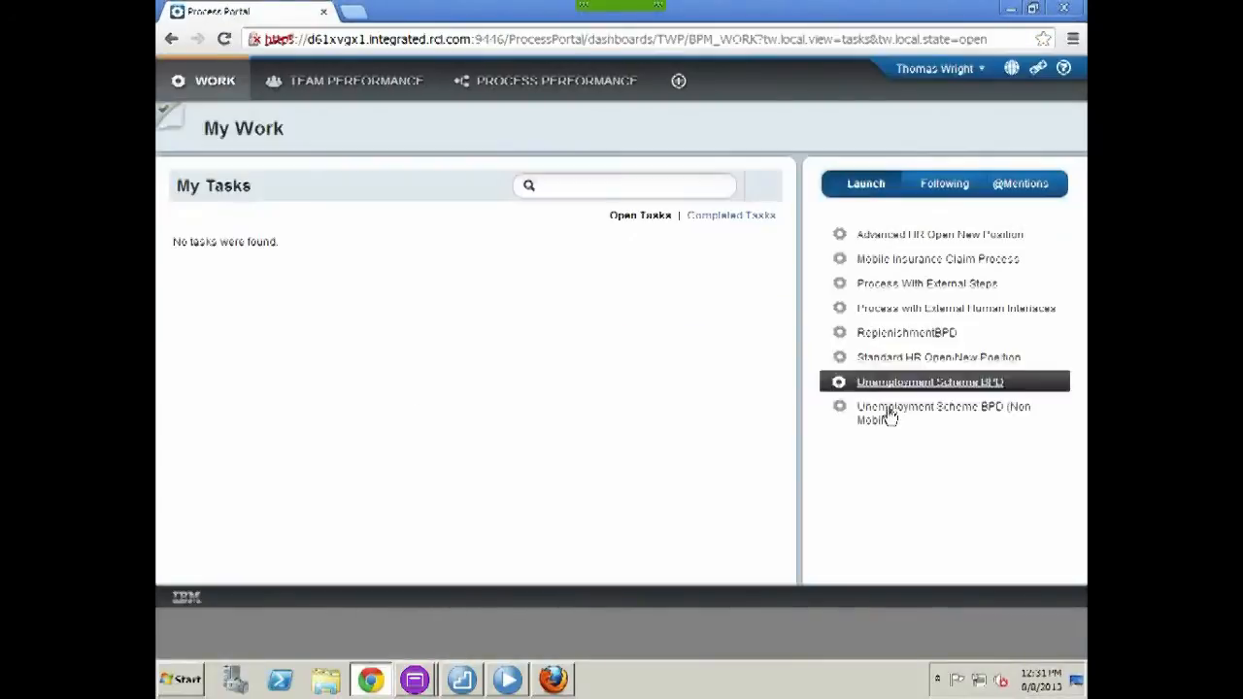
Start a new Unemployment Scheme BPD (Non Mobile) application with the applicant's name and gender Male
left_click(889, 416)
left_click(358, 236)
key("Tab")
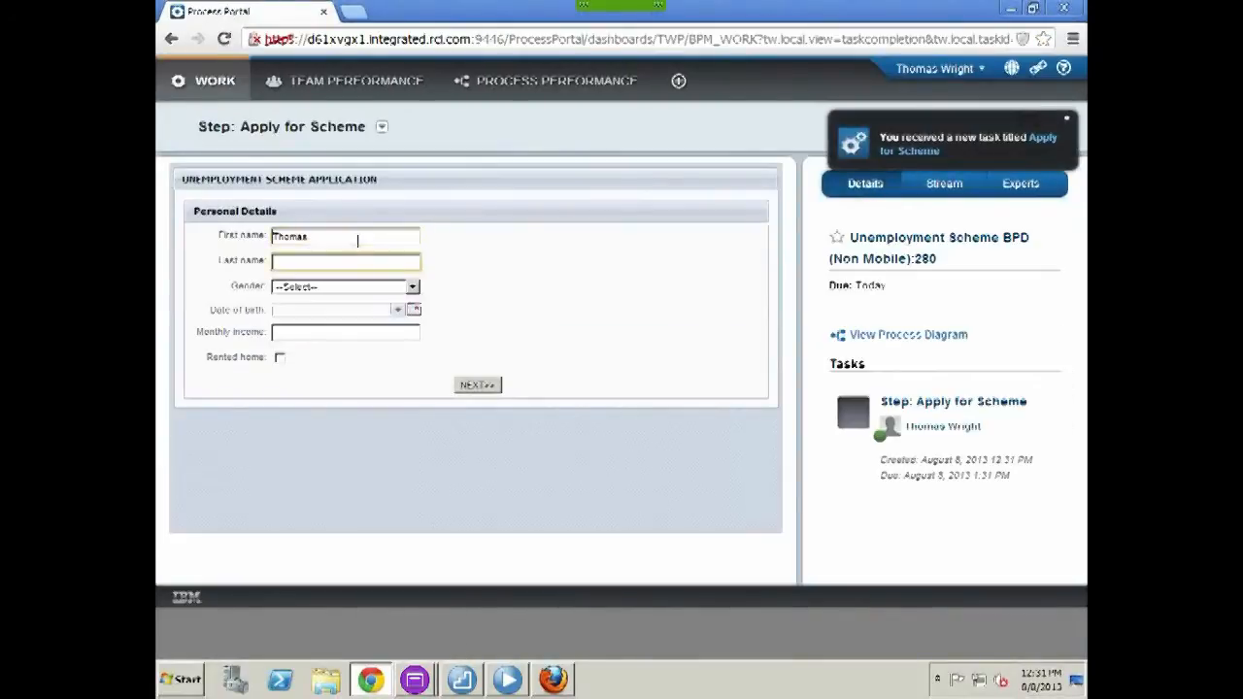
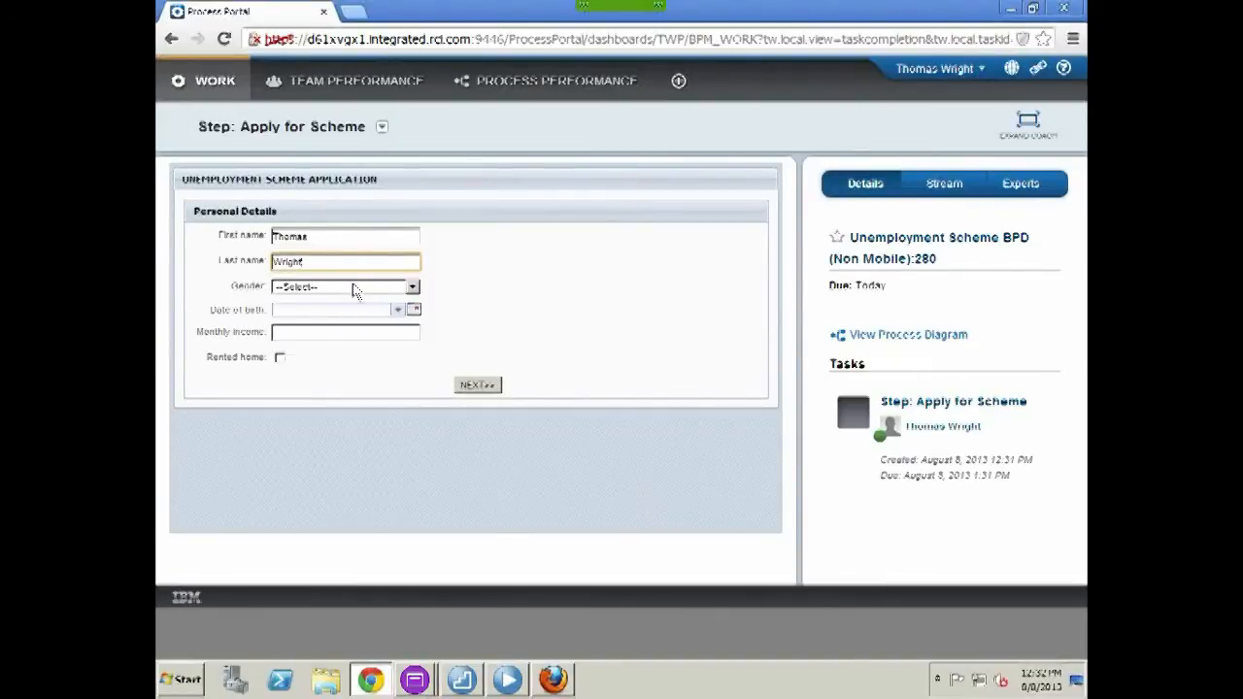
left_click(349, 288)
left_click(317, 316)
Set the applicant's birth year to 1988, enter the monthly income, and mark the home as rented
left_click(395, 311)
left_click(358, 363)
key("BackSpace")
key("BackSpace")
key("BackSpace")
key("BackSpace")
type("1988")
left_click(369, 332)
type("1")
type("000")
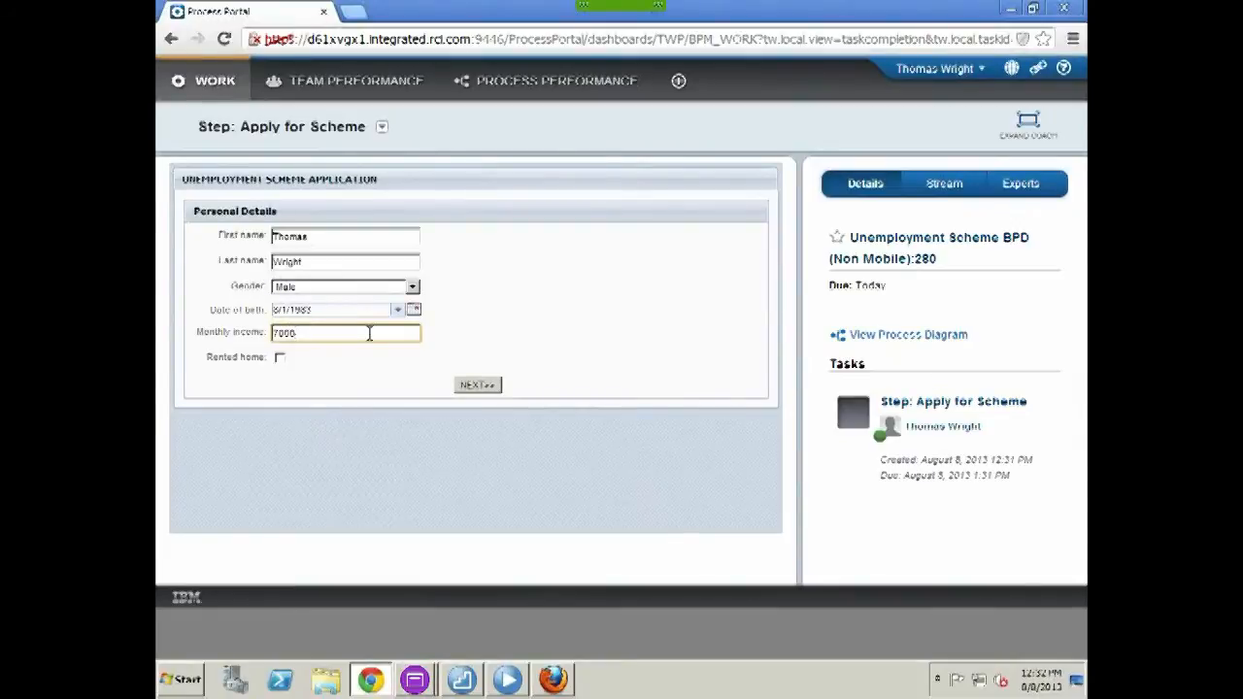
left_click(280, 360)
On the dependants page, add a dependant row with the dependant's name and birth year 1989
left_click(482, 385)
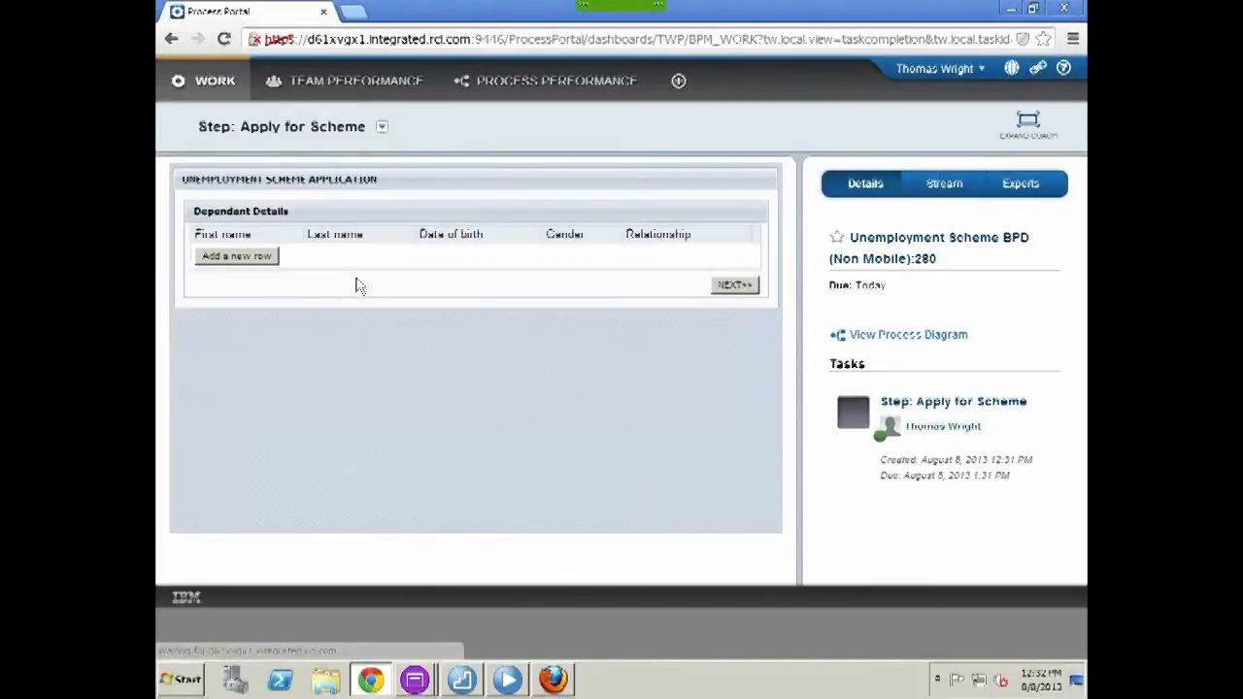
left_click(278, 258)
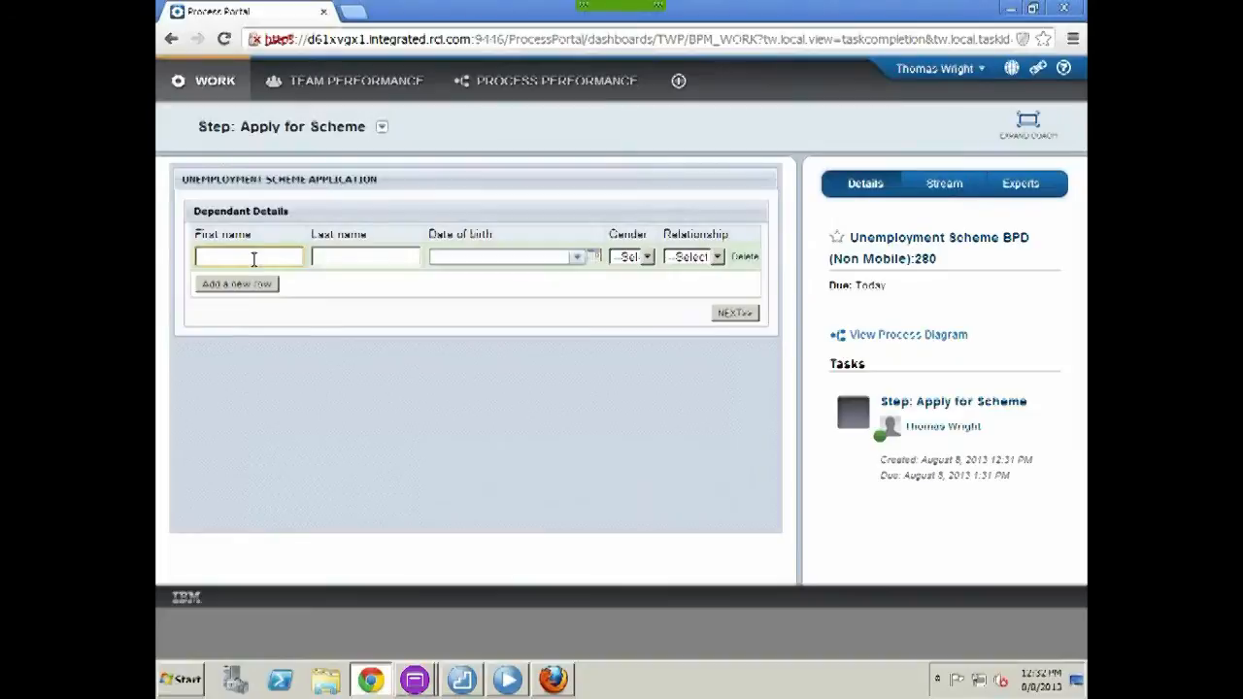
key("Tab")
left_click(578, 259)
left_click(518, 312)
key("BackSpace")
key("BackSpace")
key("BackSpace")
key("BackSpace")
type("1989")
Make the dependant a Female Spouse and submit the application
left_click(632, 257)
left_click(633, 301)
left_click(694, 257)
left_click(691, 287)
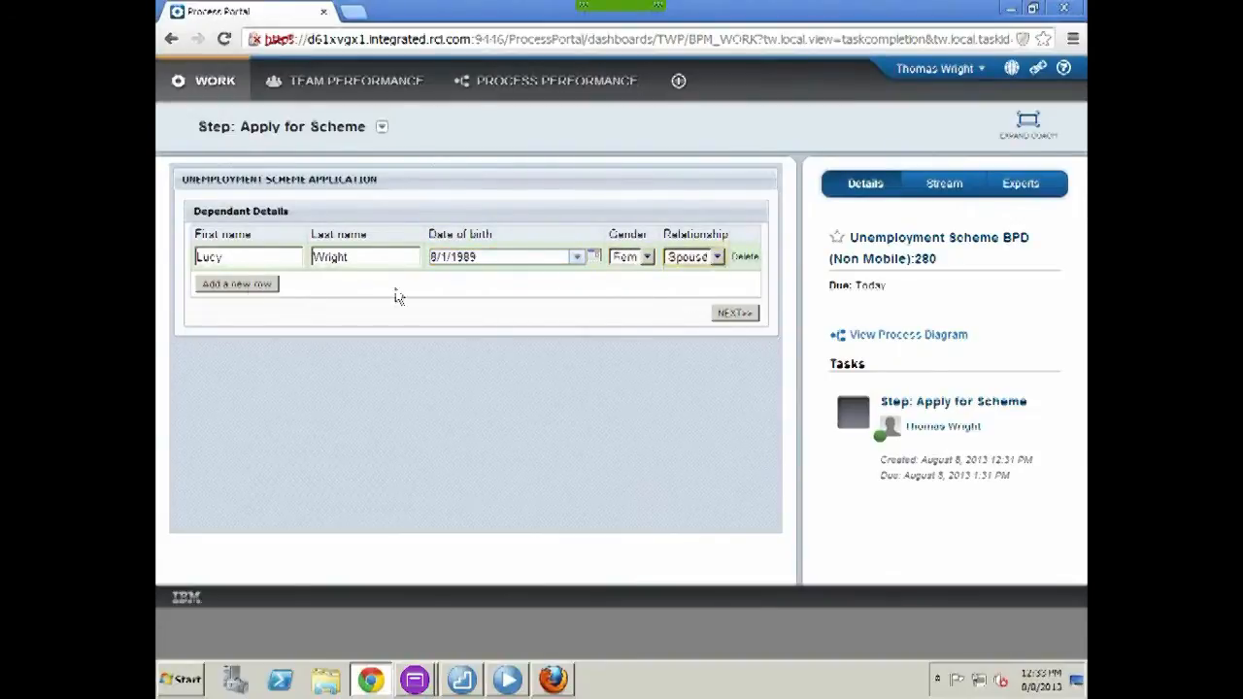
left_click(731, 313)
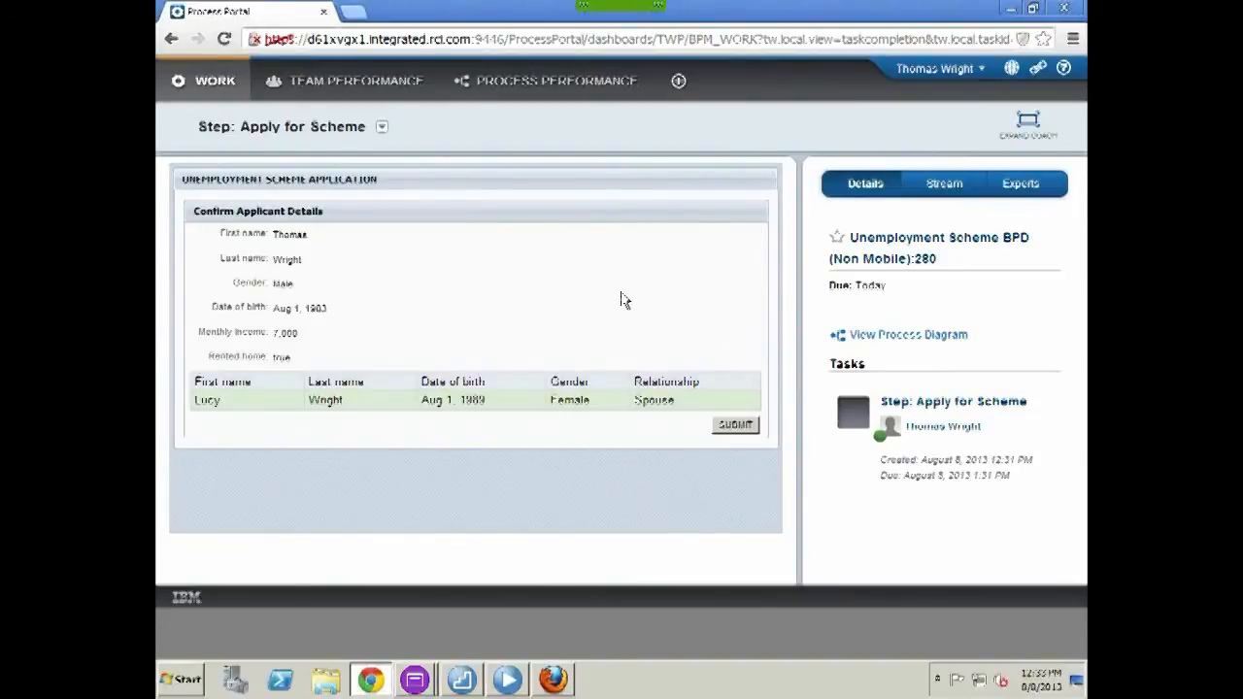
left_click(740, 429)
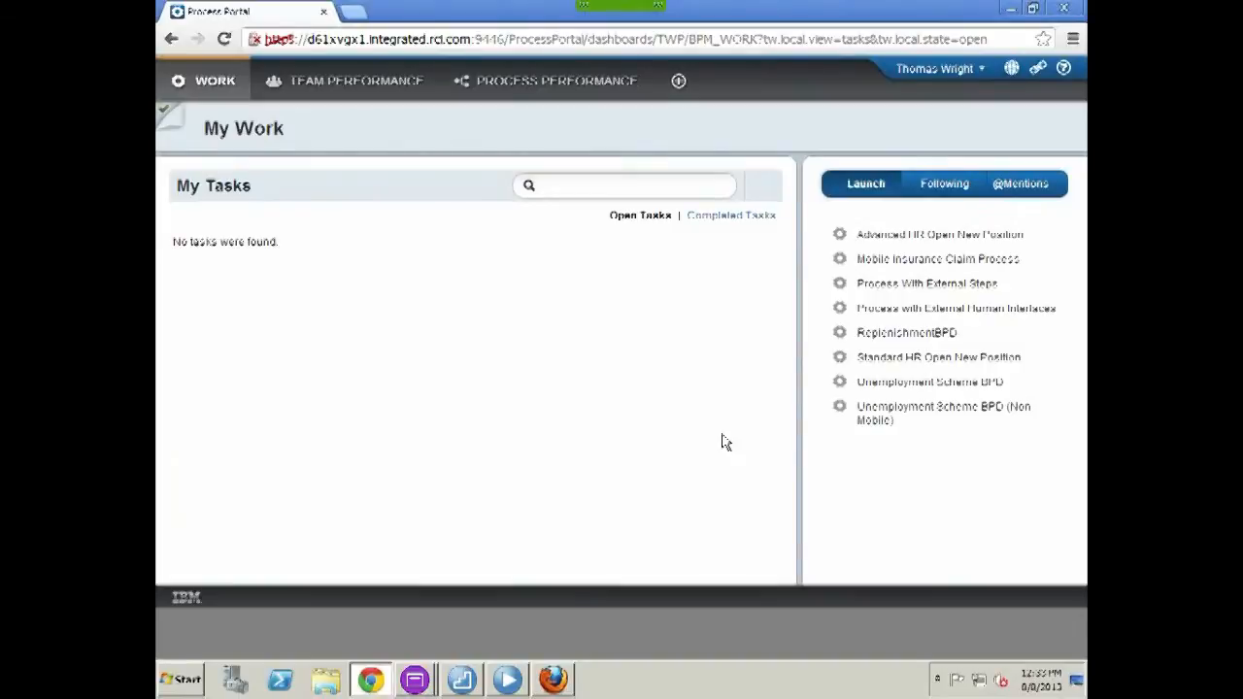
View the latest Apply for Scheme task's process diagram from Completed Tasks, then go to Firefox's login page
left_click(730, 215)
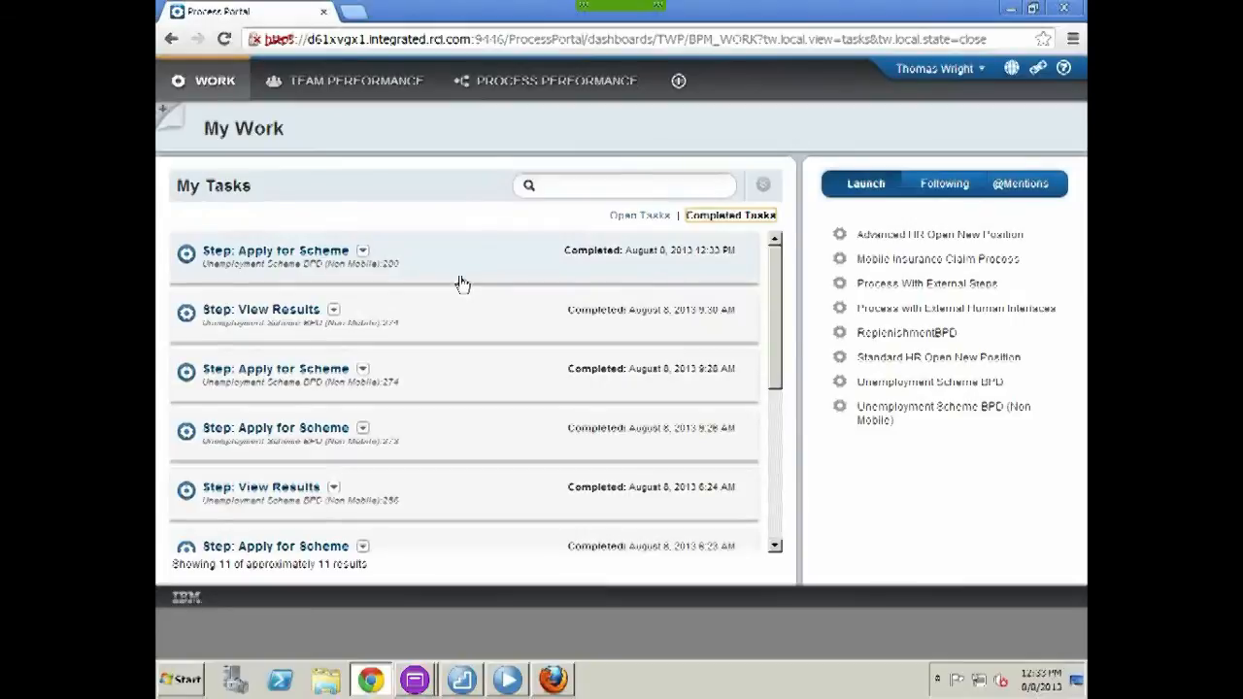
left_click(362, 252)
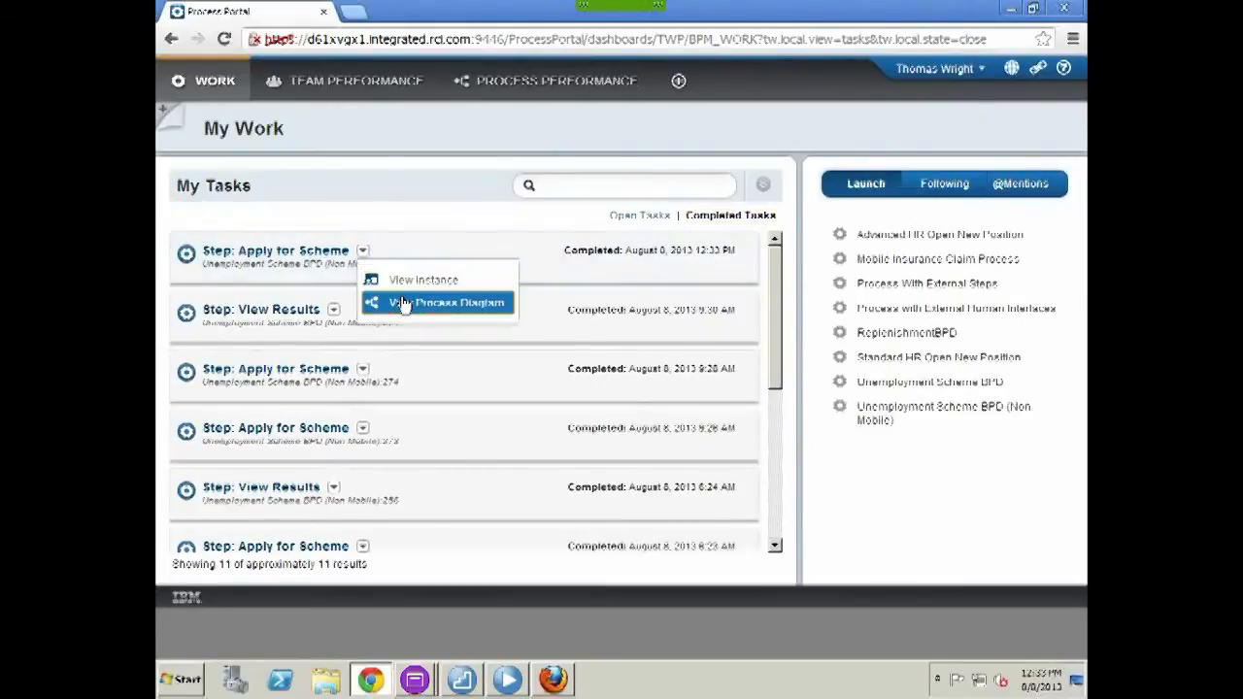
left_click(403, 303)
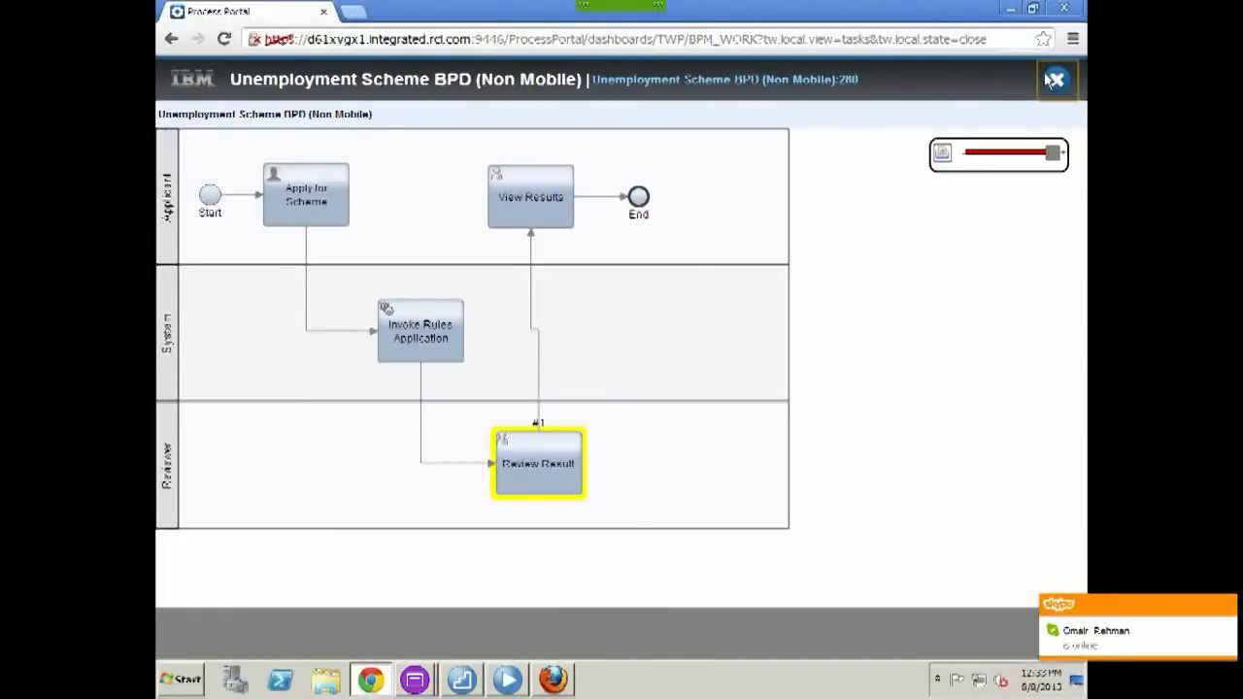
left_click(555, 682)
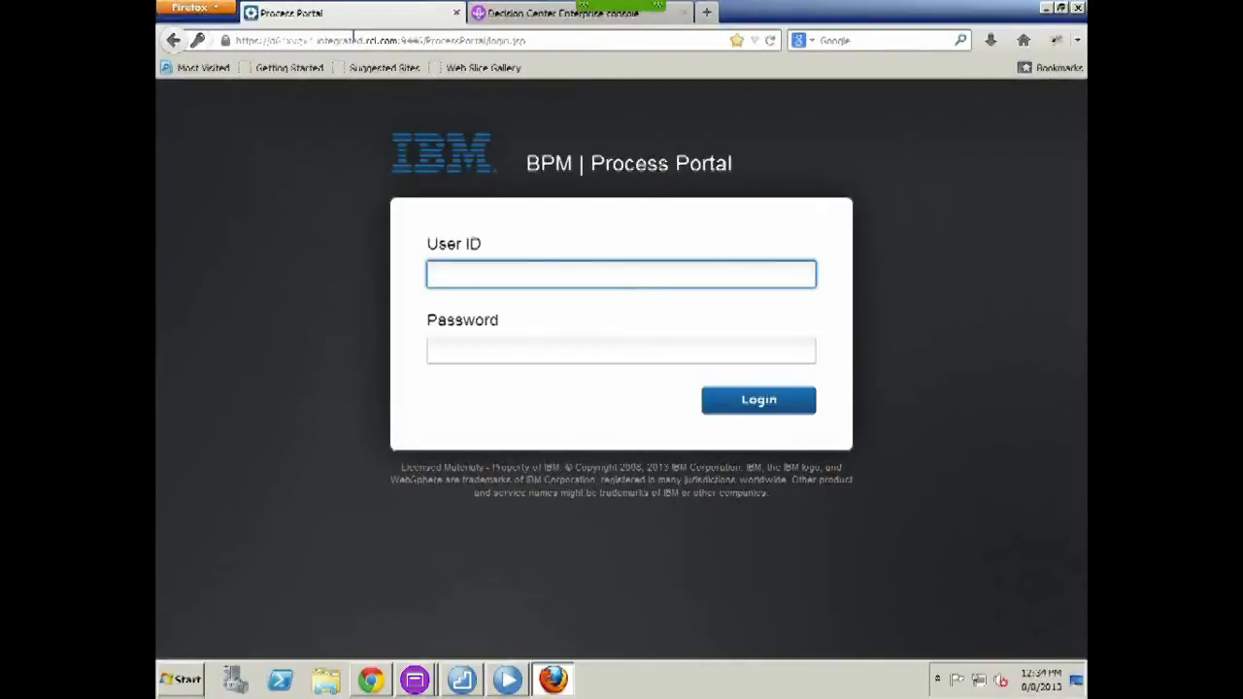
Log in to Process Portal with the reviewer's username and password
type("Peter")
key("Tab")
type("passw0rd")
key("Return")
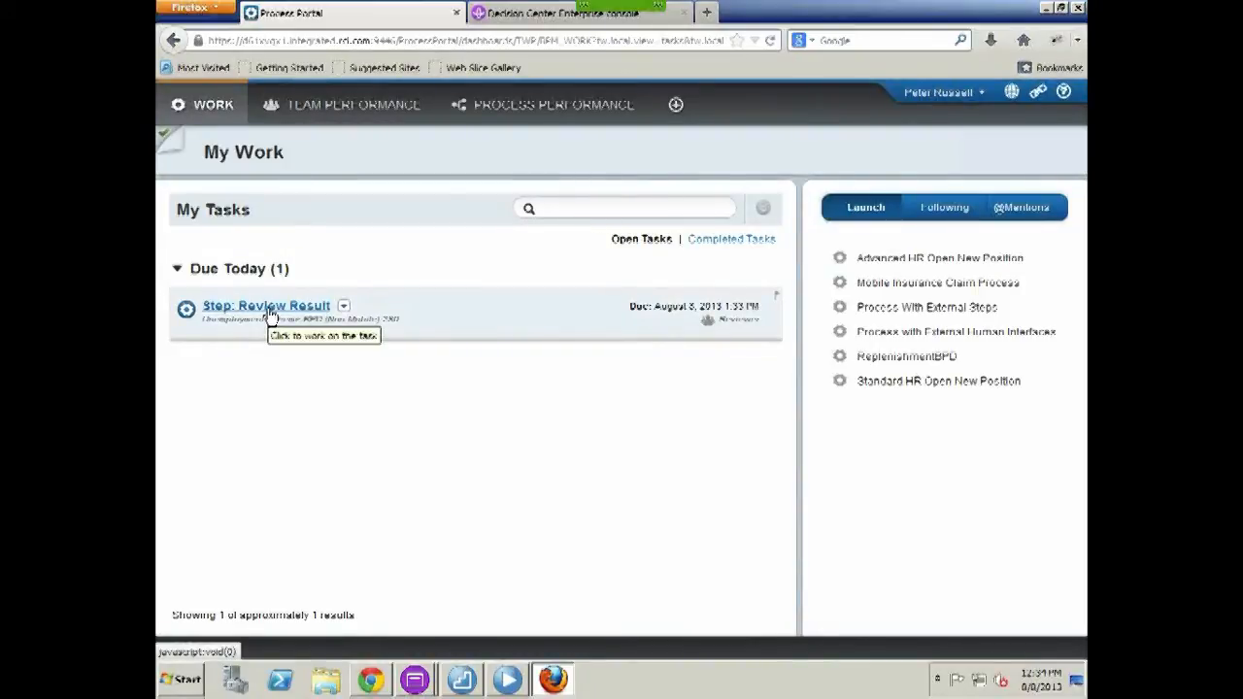
Claim and approve the Review Result task showing eligible, 25.0 grant and 1750.0 dole
left_click(268, 308)
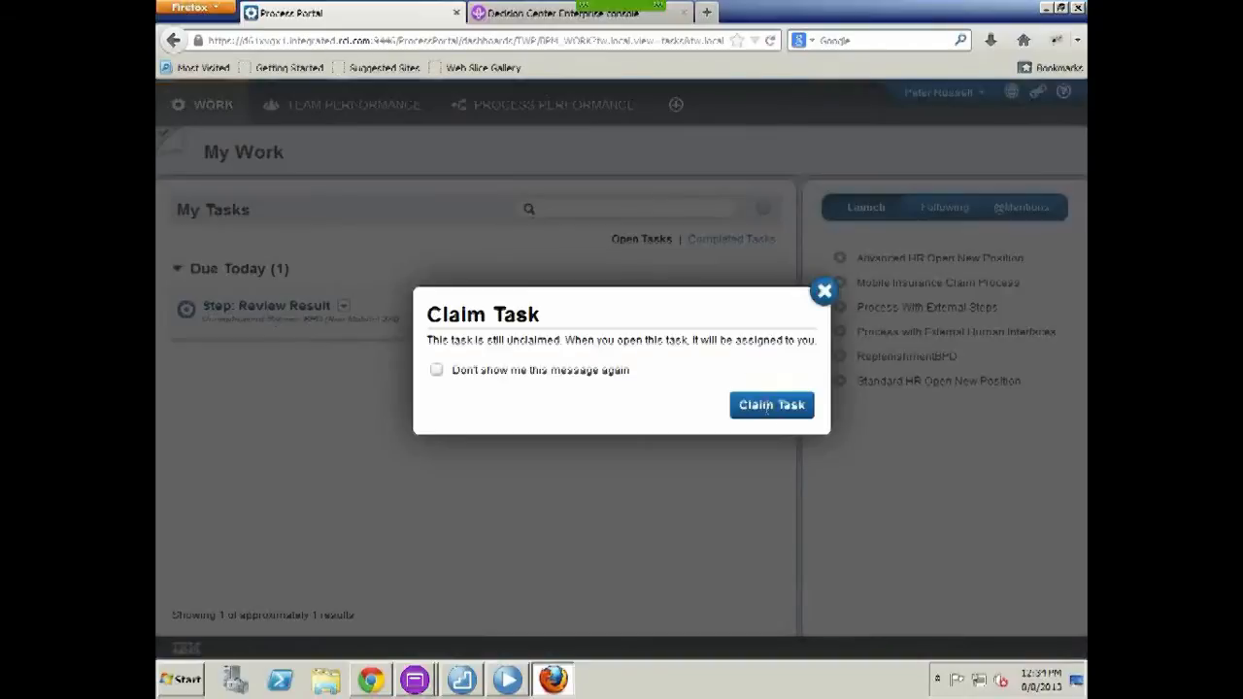
left_click(768, 406)
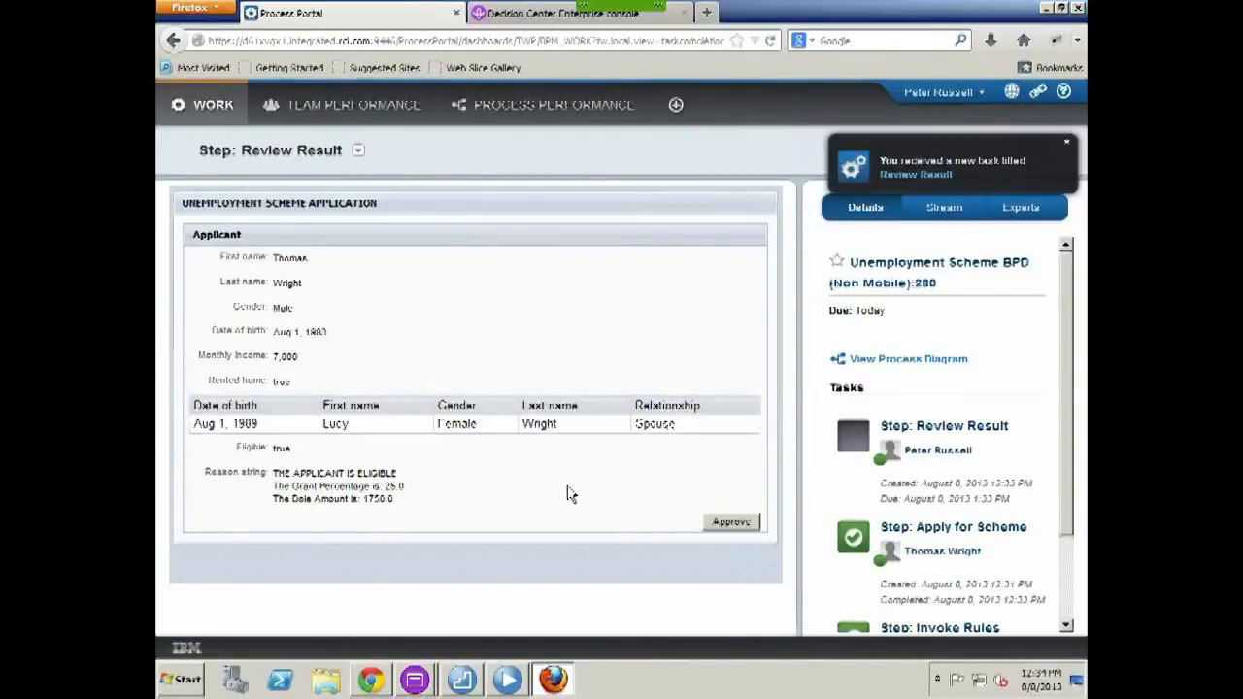
left_click(730, 522)
left_click(371, 679)
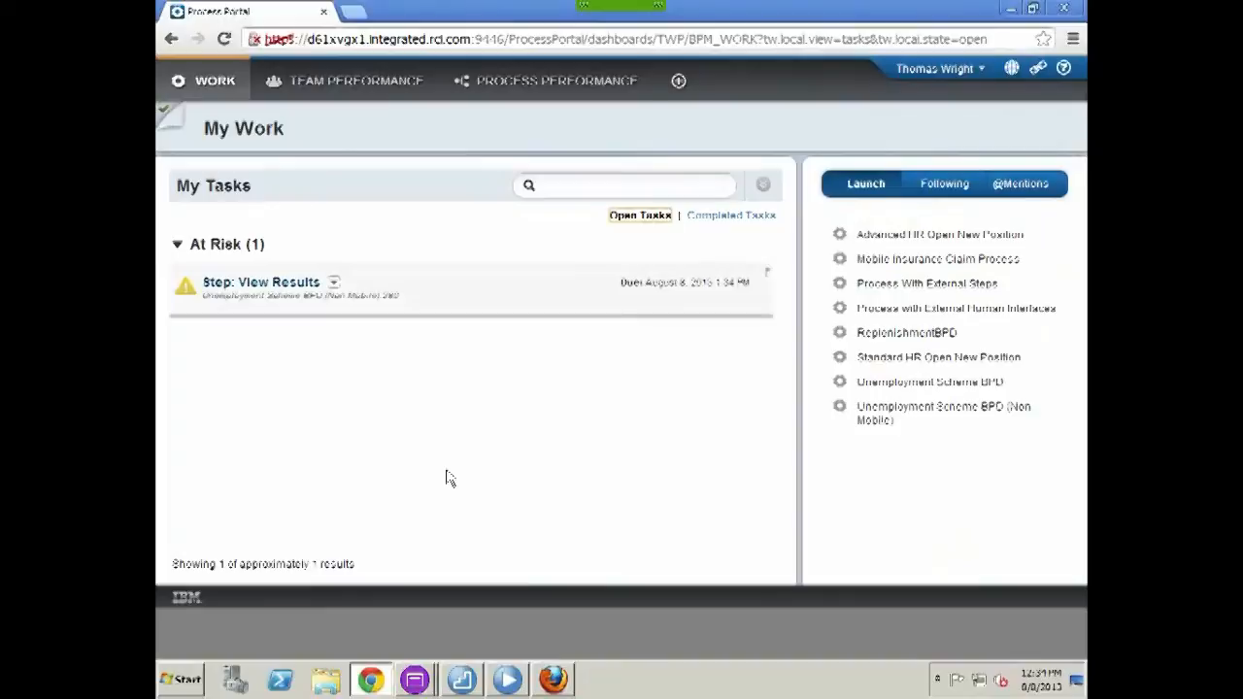
Confirm the View Results task with its 25.0 grant and 1750.0 dole, then log out
left_click(282, 289)
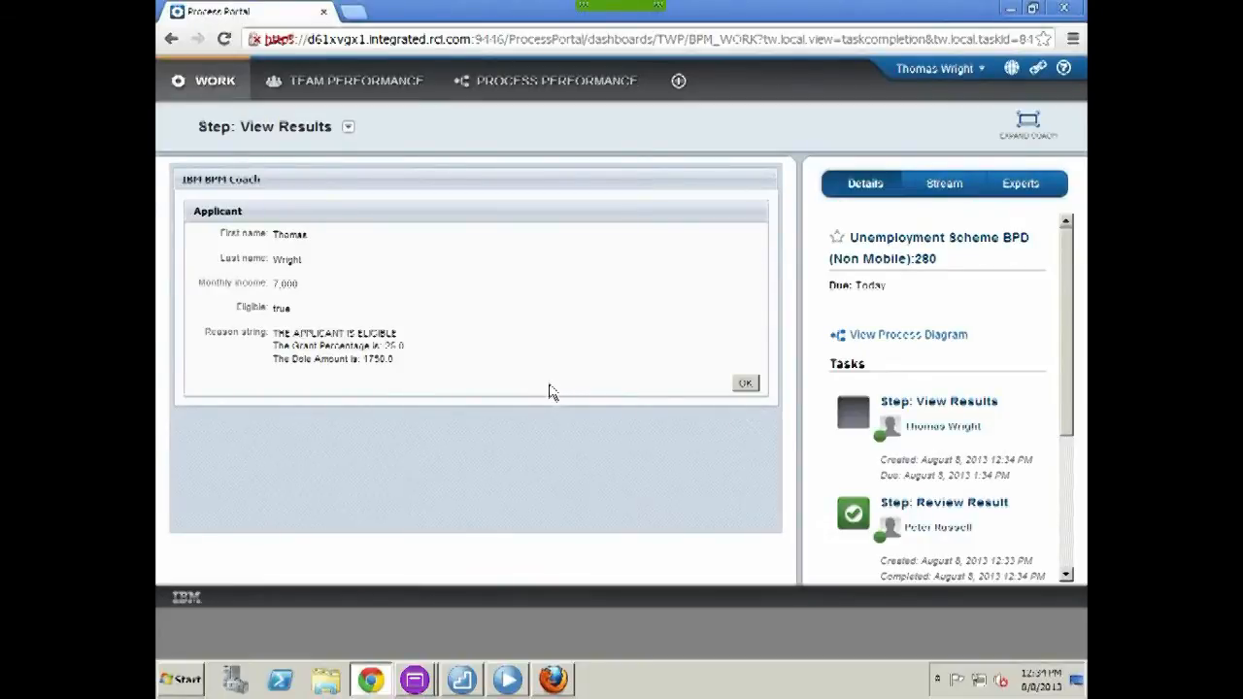
left_click(746, 386)
left_click(956, 68)
left_click(957, 127)
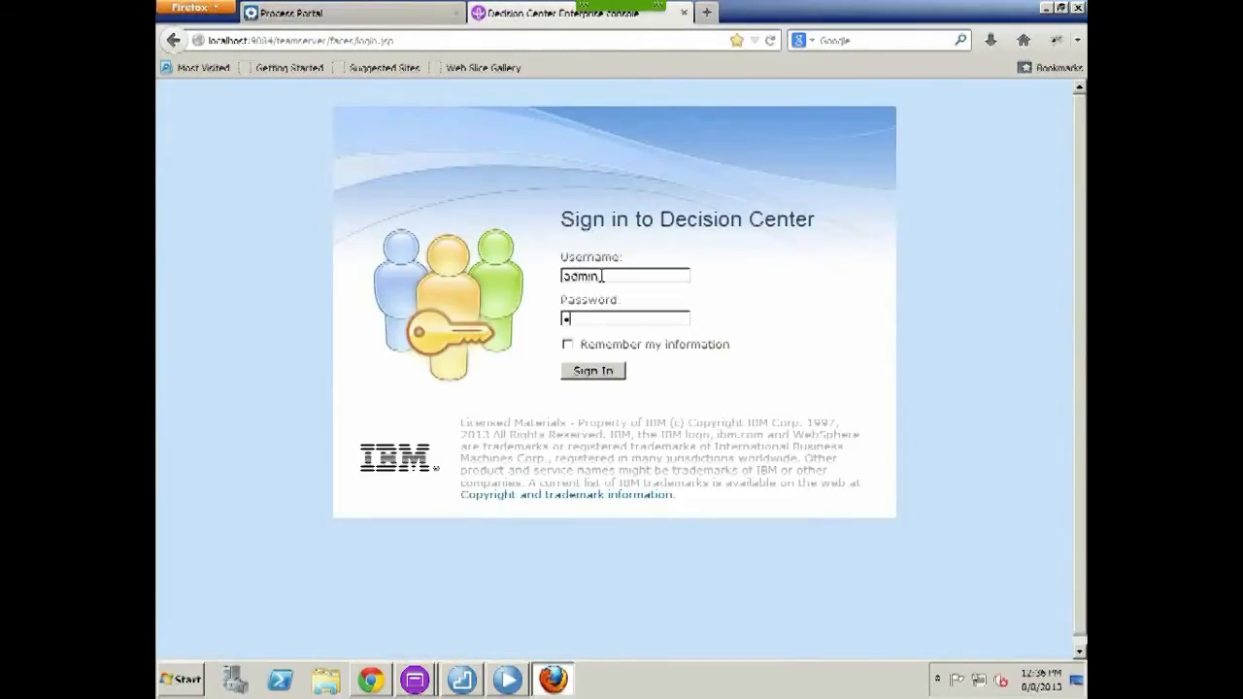
Sign in to Decision Center and preview the Main Ruleflow diagram fitted to the window
type("dmin")
left_click(583, 371)
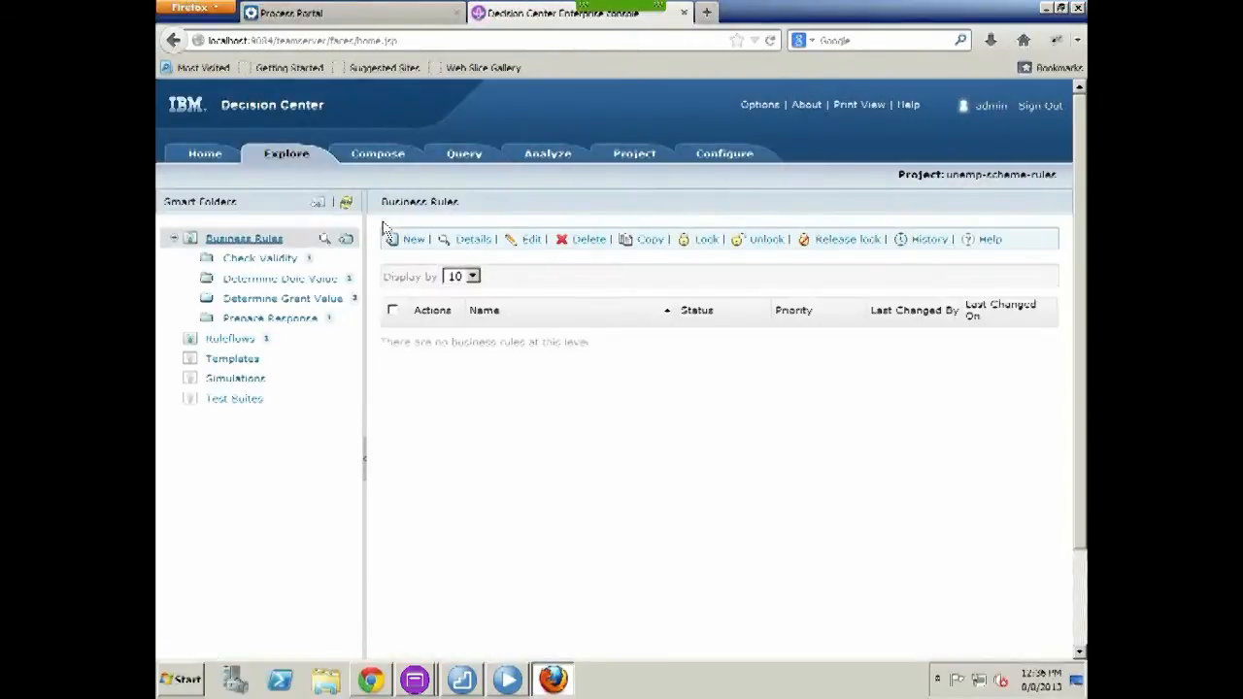
left_click(231, 338)
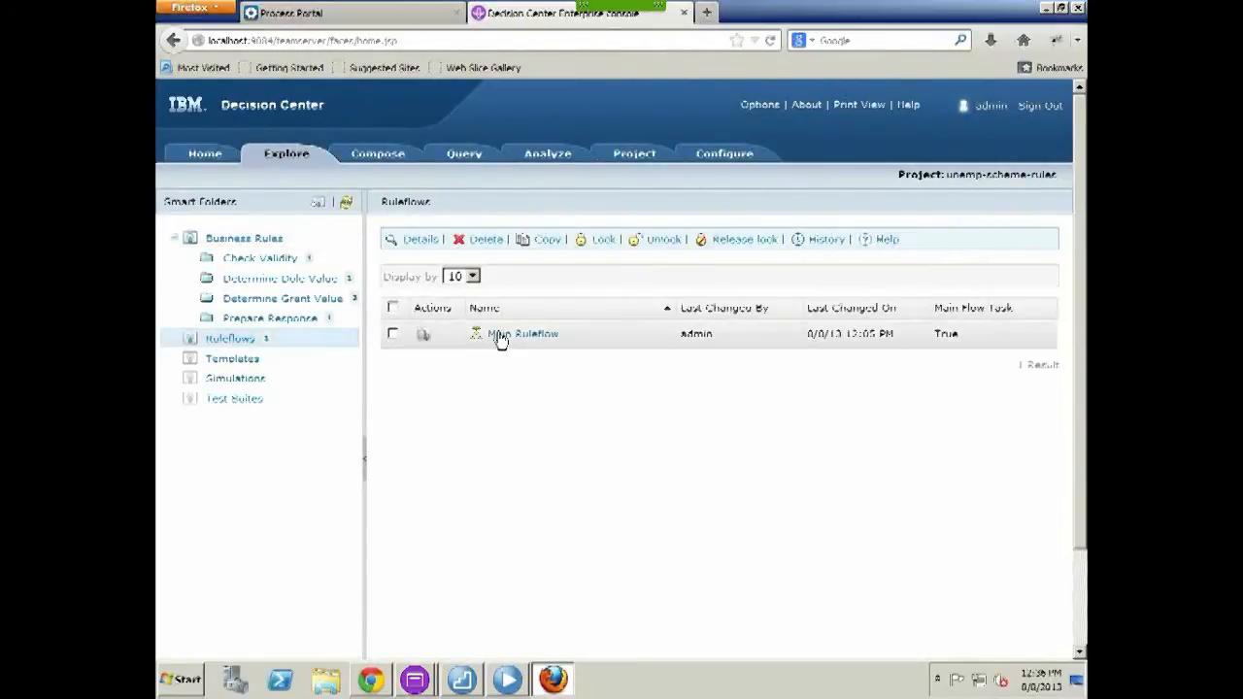
left_click(421, 334)
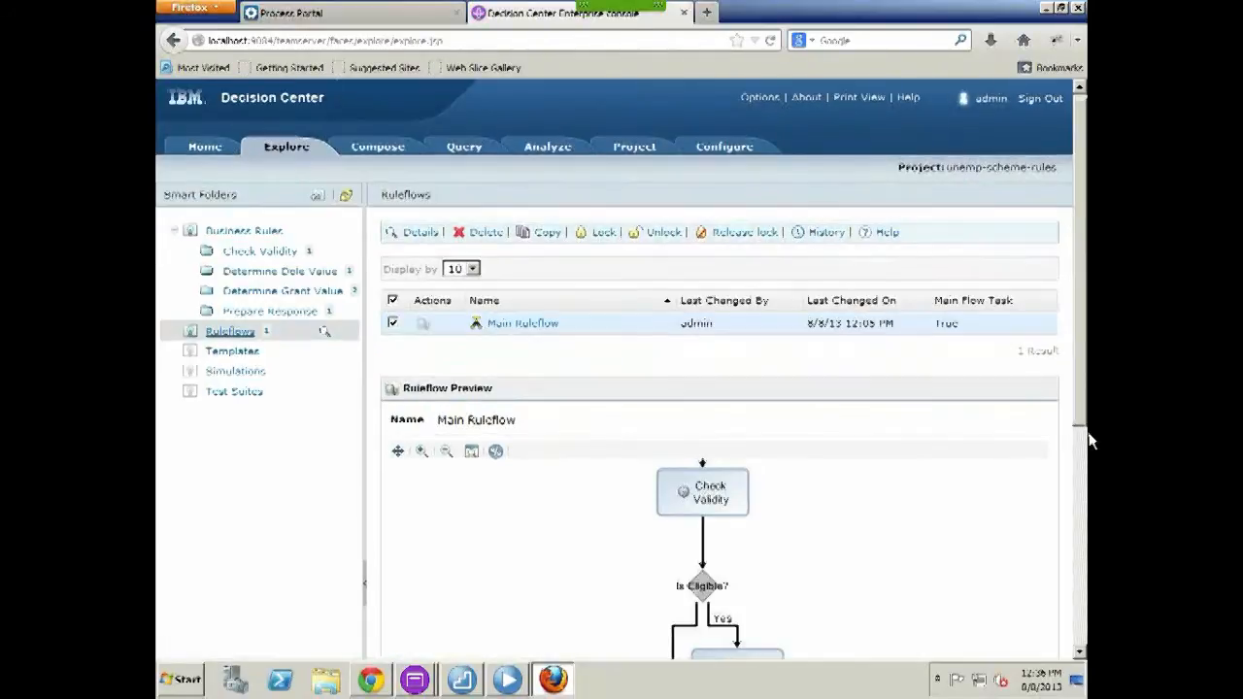
scroll(1020, 437, "down", 1)
left_click(472, 414)
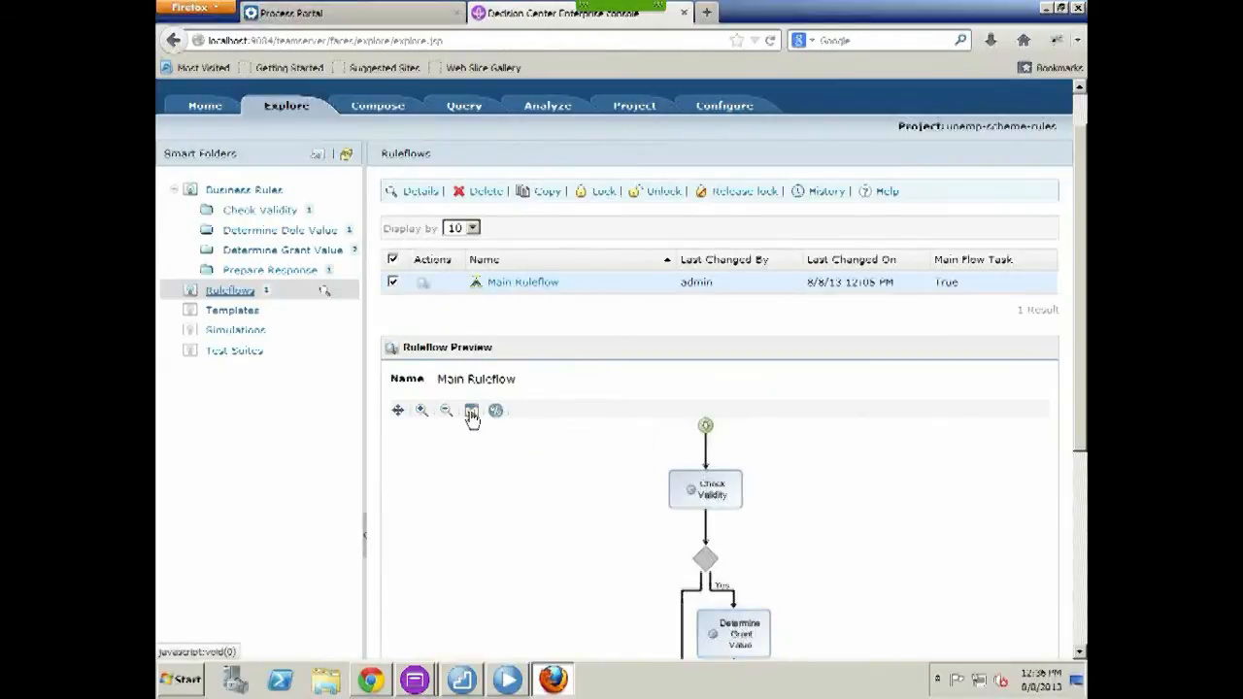
scroll(1086, 444, "down", 1)
scroll(1085, 444, "down", 5)
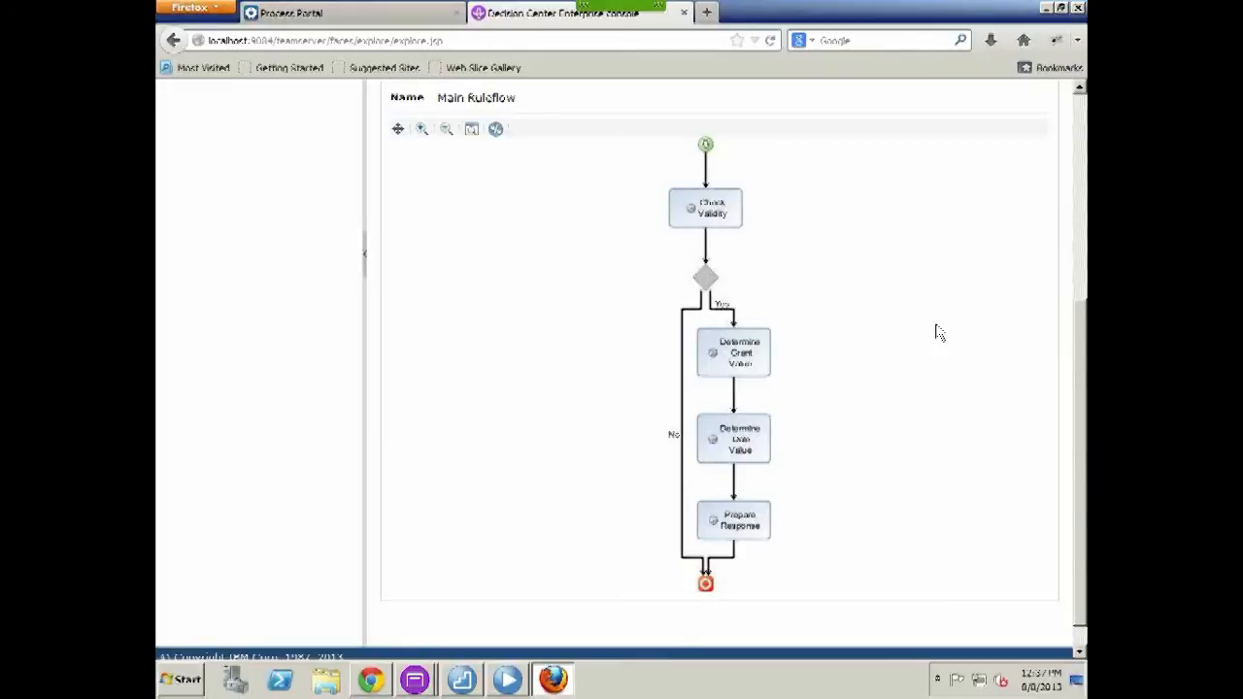
left_click_drag(1088, 397, 1088, 127)
Preview the Check Validity rule text
left_click(275, 261)
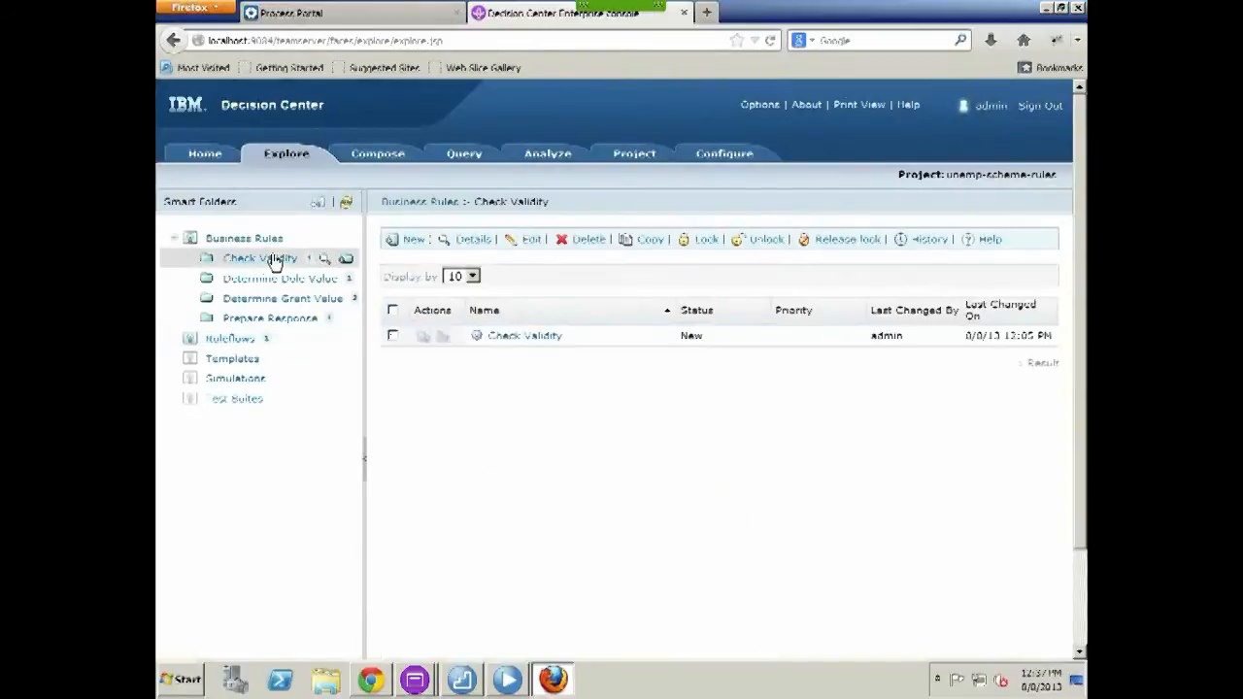
left_click(423, 338)
left_click_drag(1086, 491, 1082, 539)
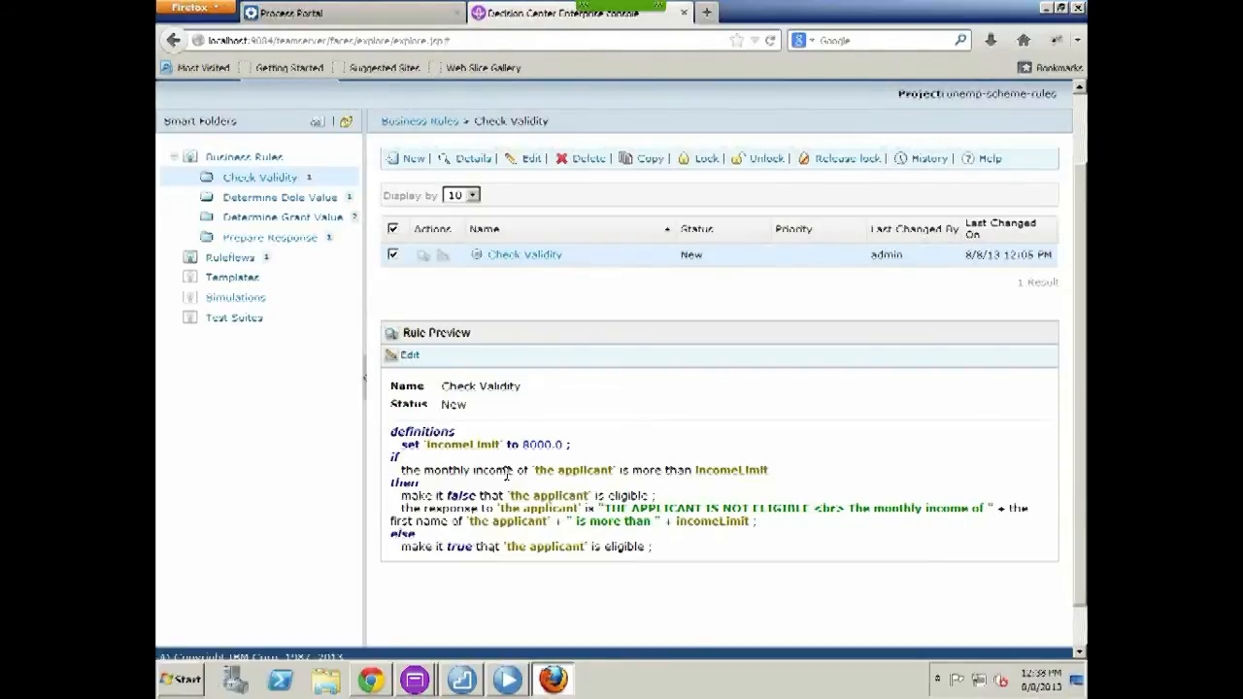
Preview the Grant for Rented Home rule and Grant for Dependants table, then list Determine Dole Value
left_click(282, 219)
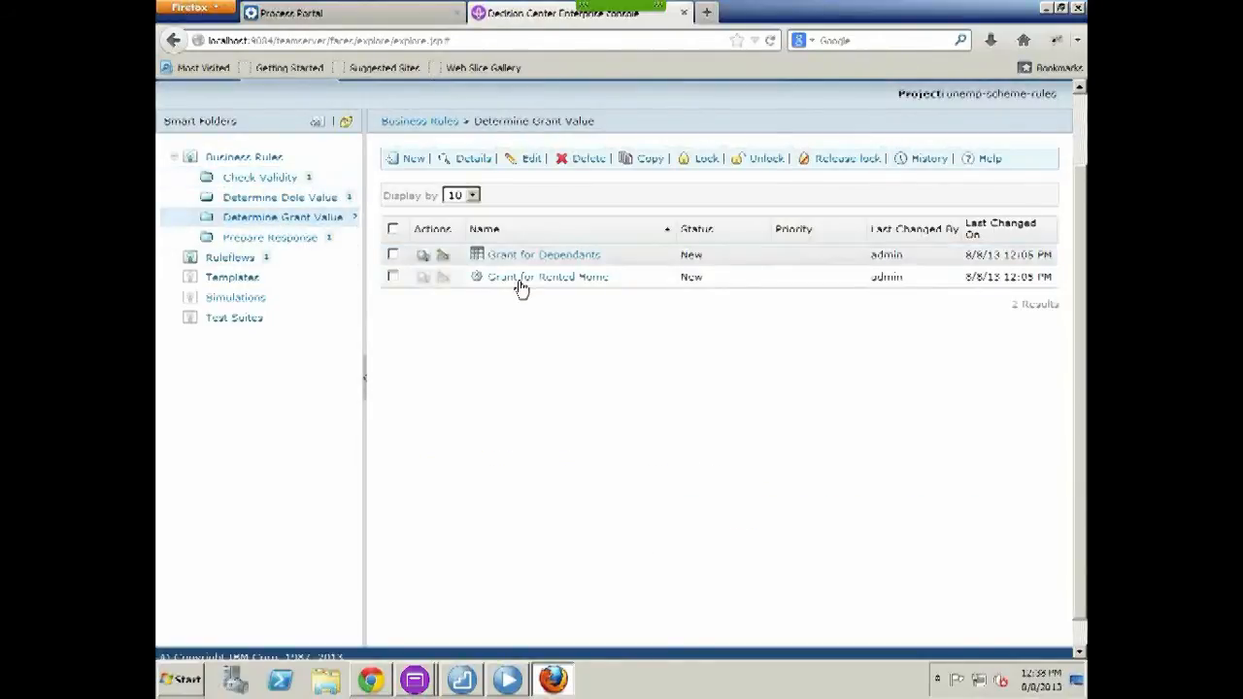
left_click(422, 281)
scroll(727, 393, "down", 3)
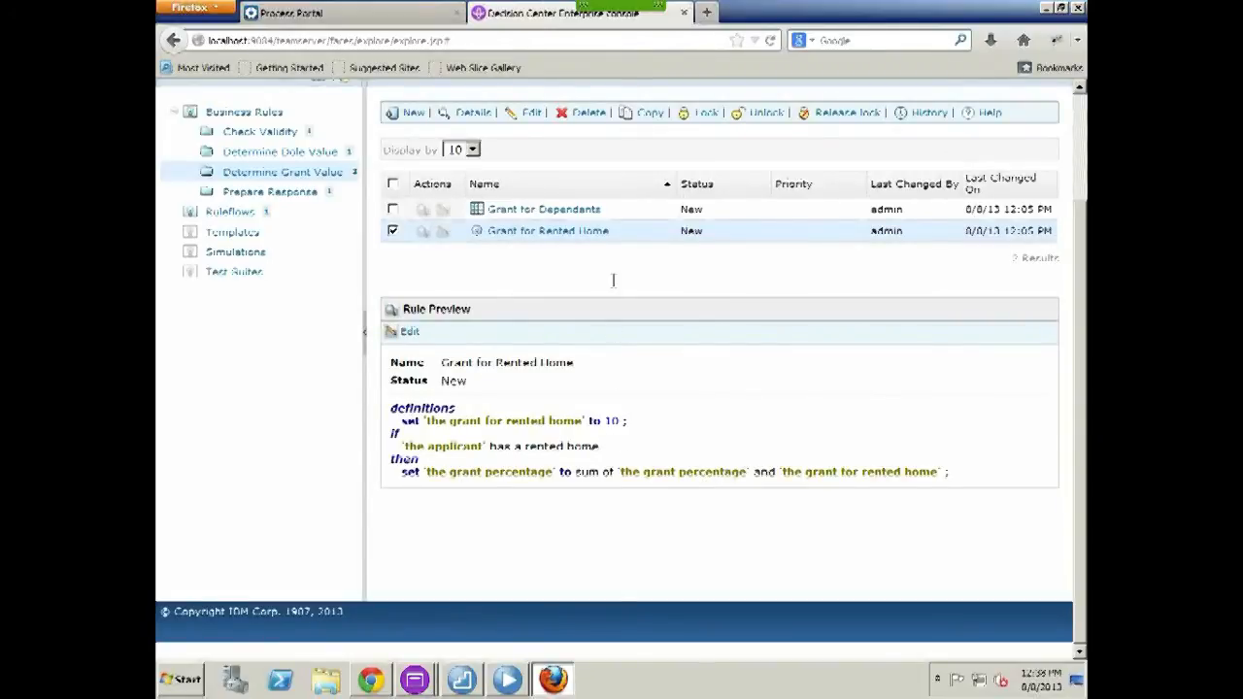
left_click(423, 210)
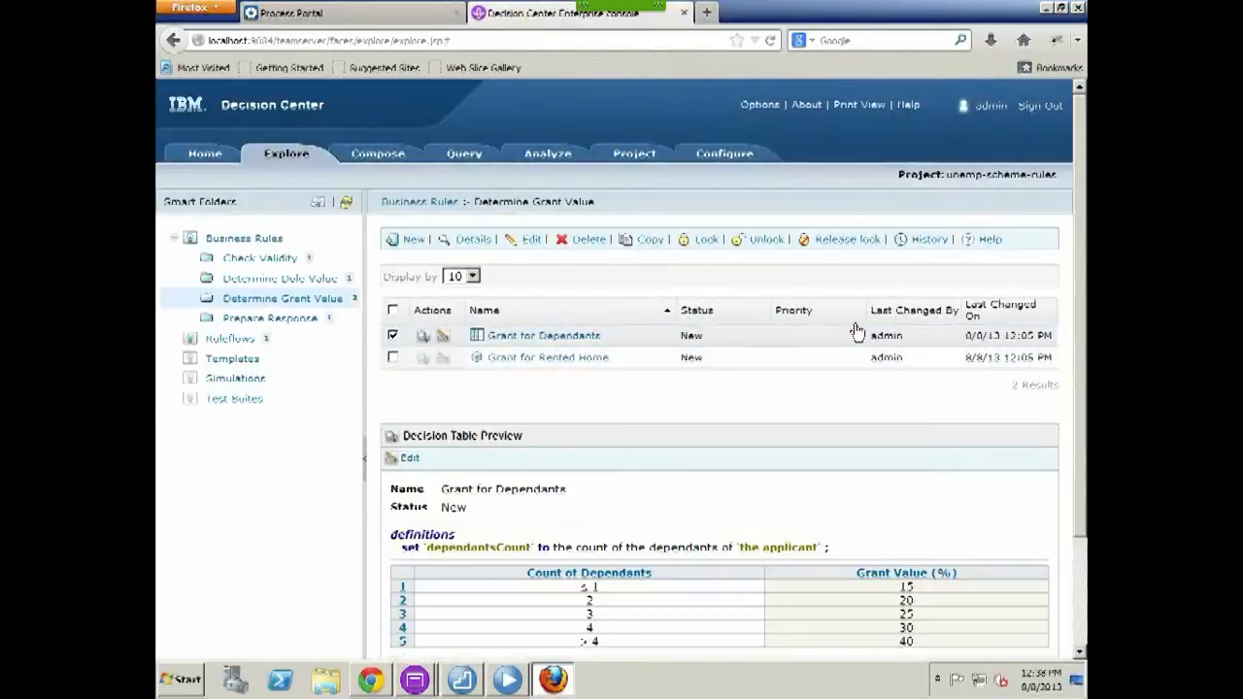
scroll(832, 410, "down", 3)
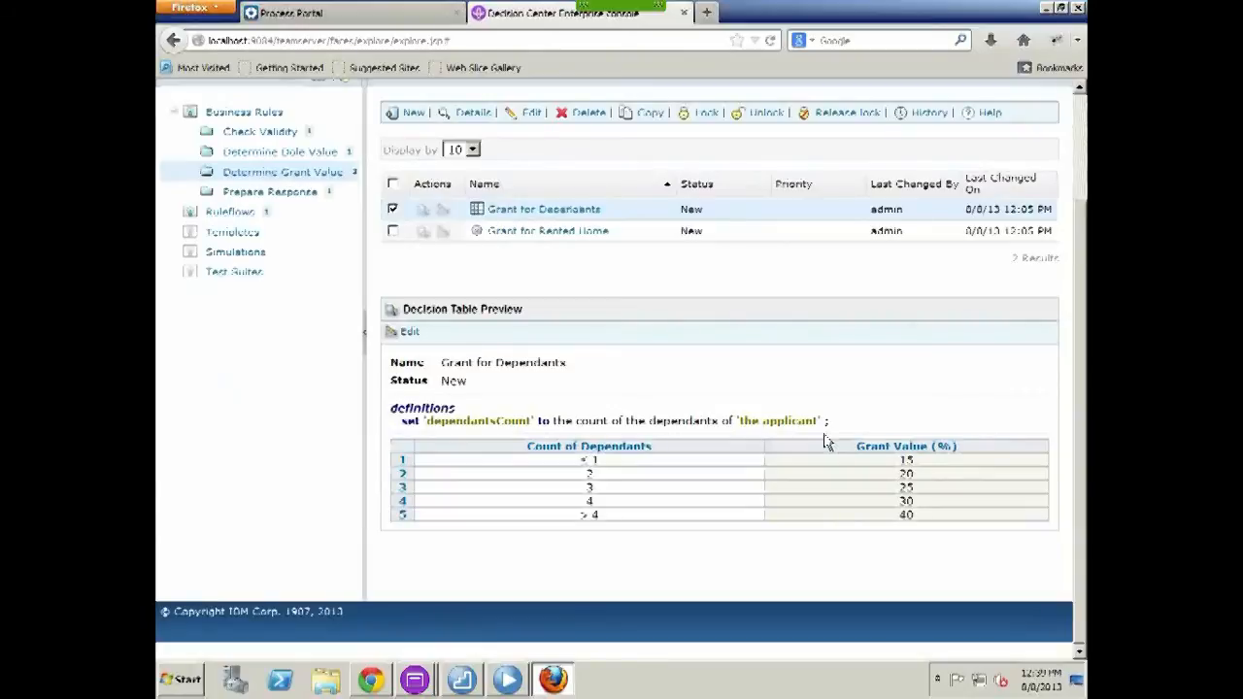
left_click(291, 153)
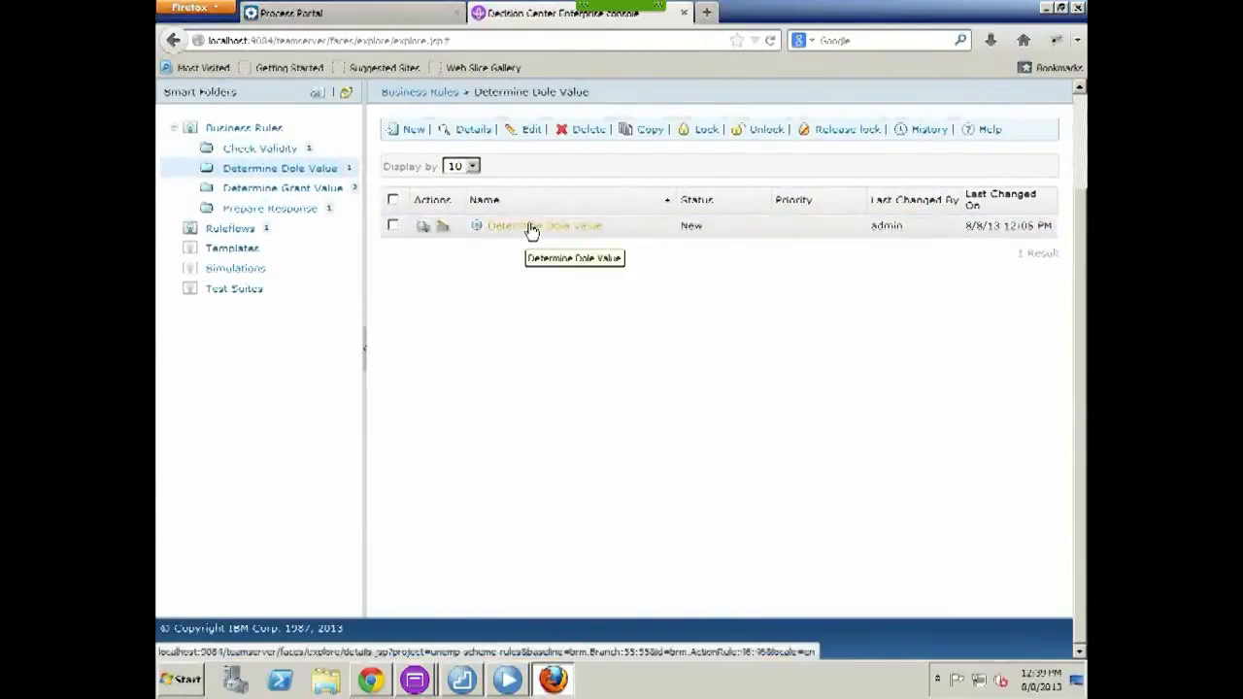
Read the Determine Dole Value rule's full details and preview the Prepare Response rule
left_click(527, 229)
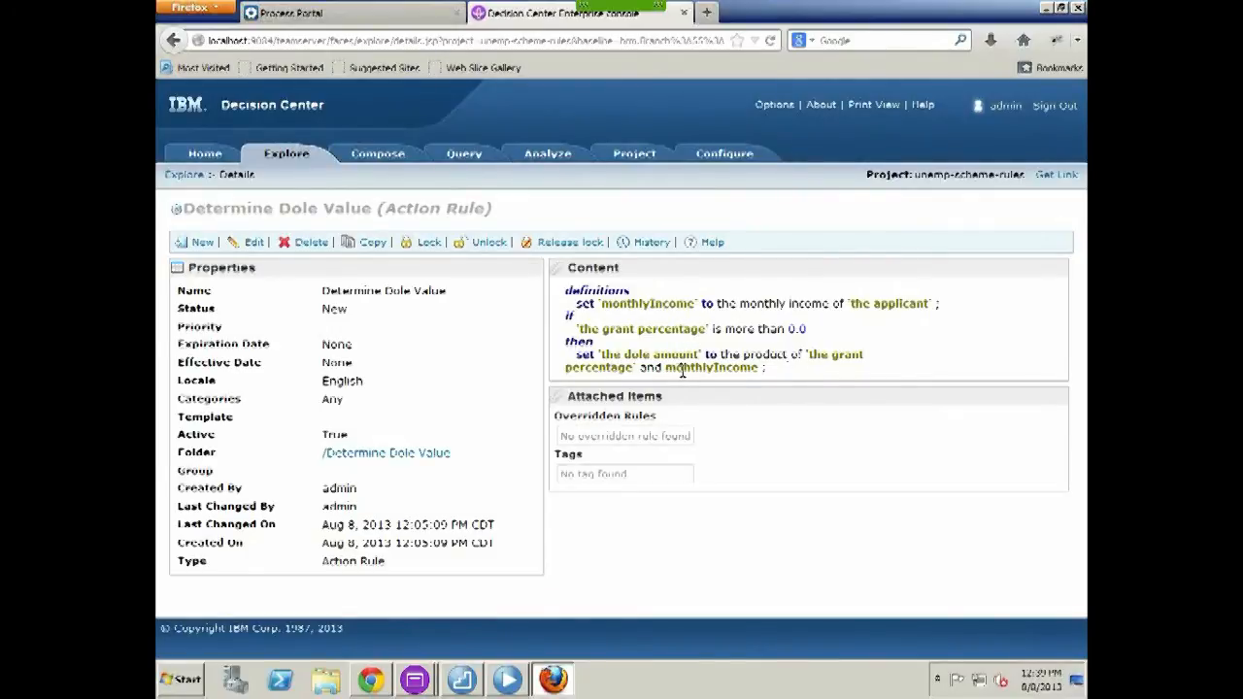
left_click(277, 155)
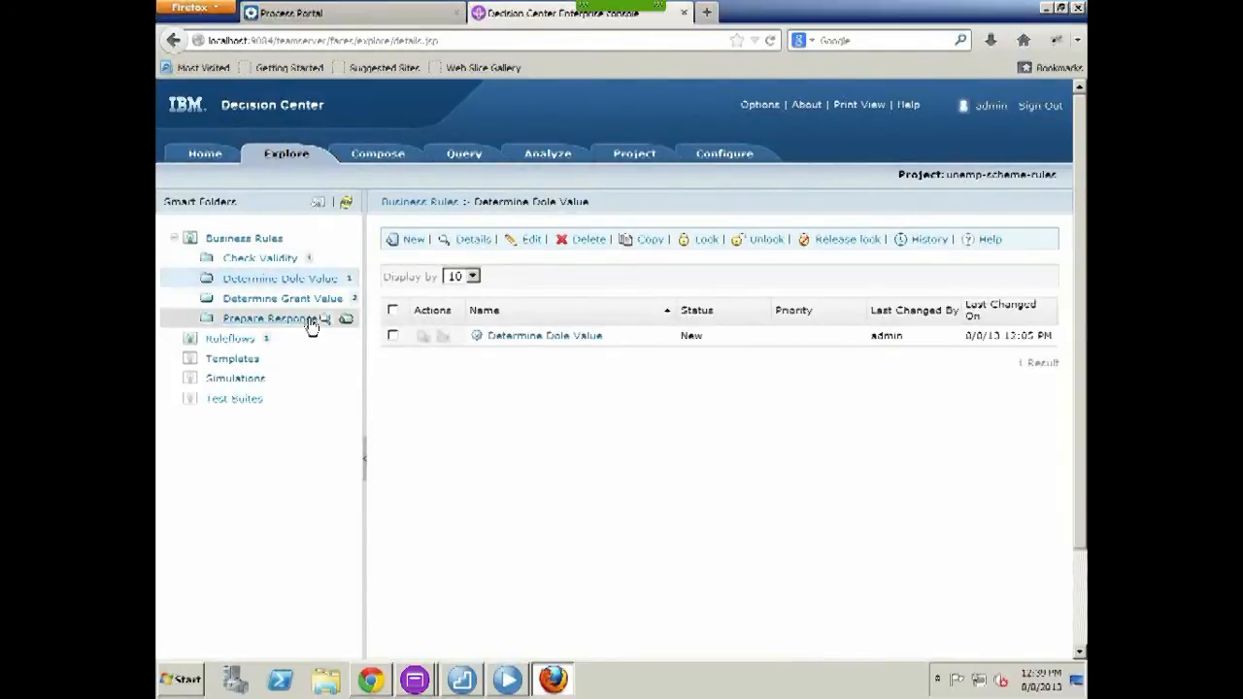
left_click(291, 320)
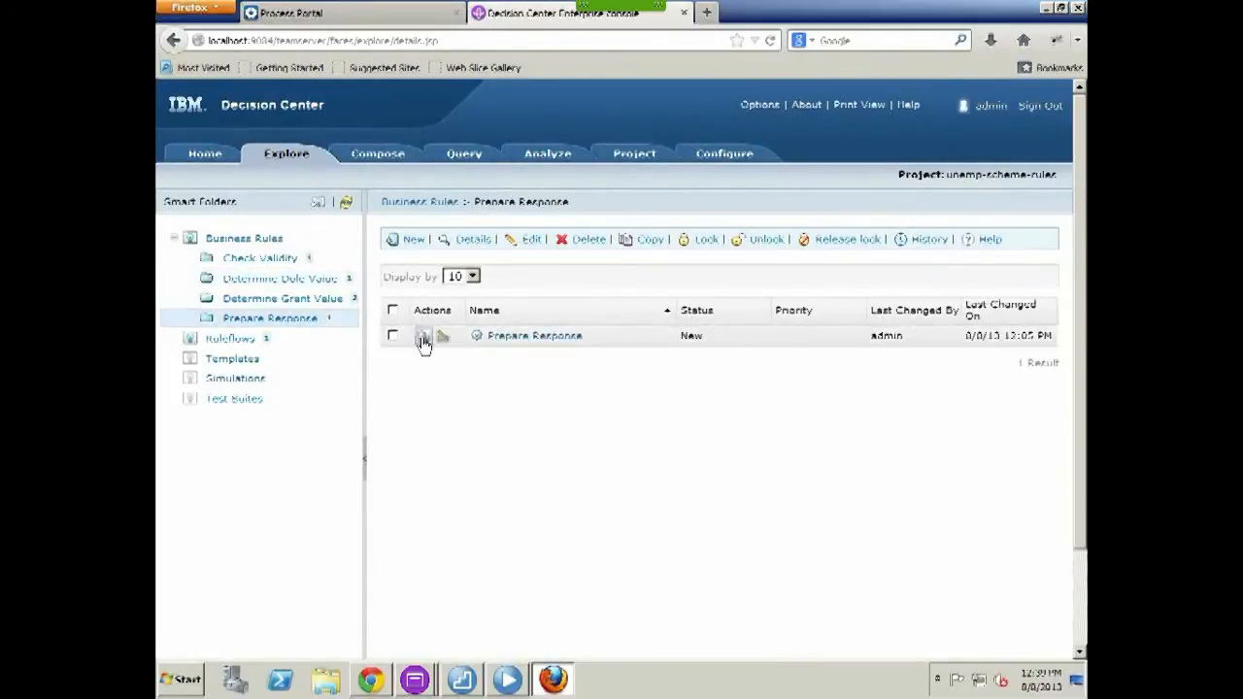
left_click(423, 339)
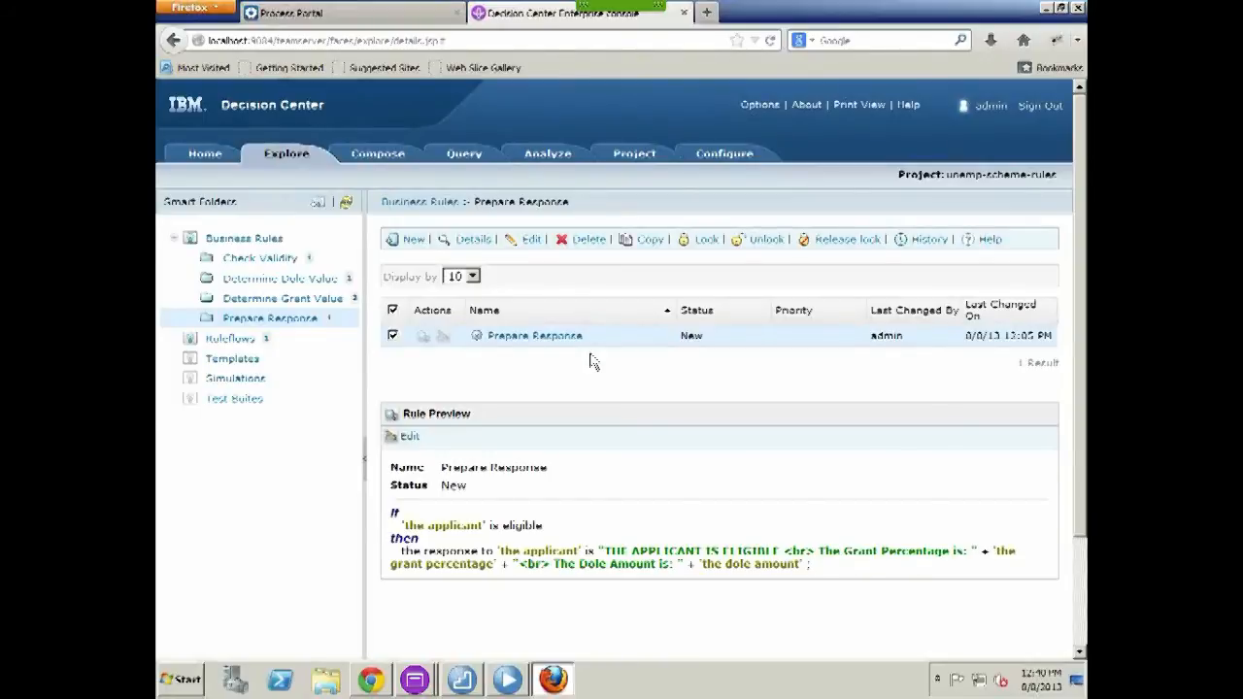
Open the Check Validity rule for editing to show its 8000.0 incomeLimit
left_click(243, 267)
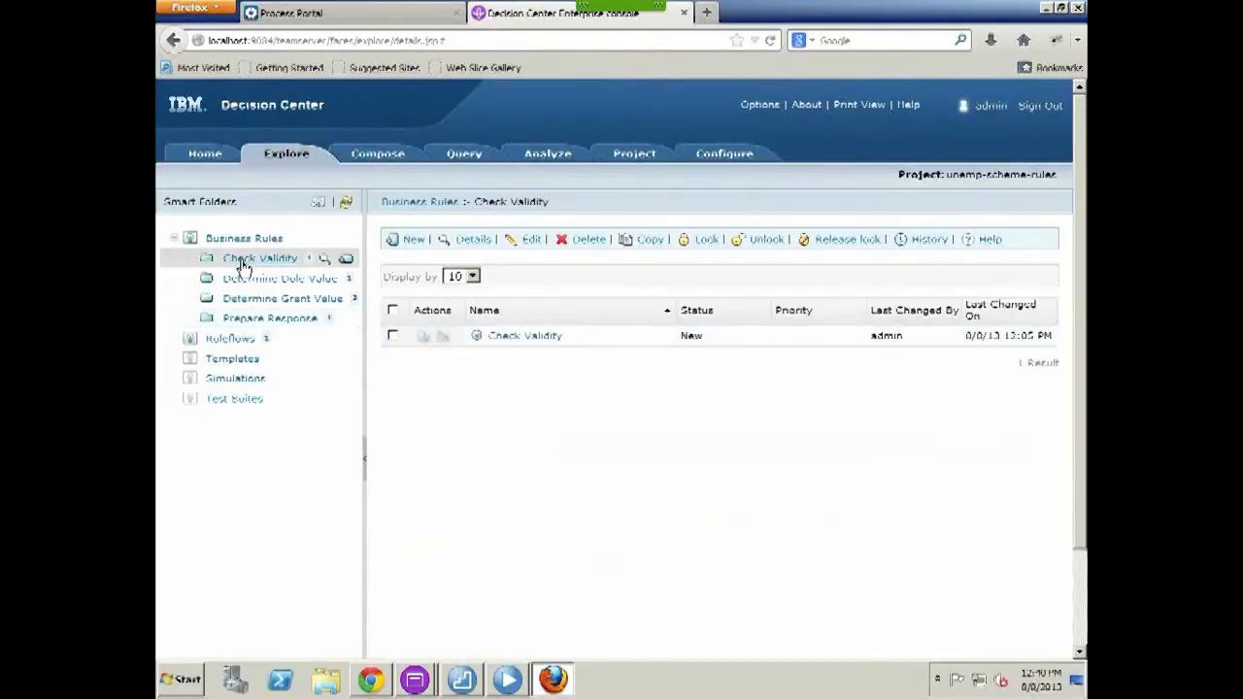
left_click(441, 336)
scroll(604, 369, "down", 2)
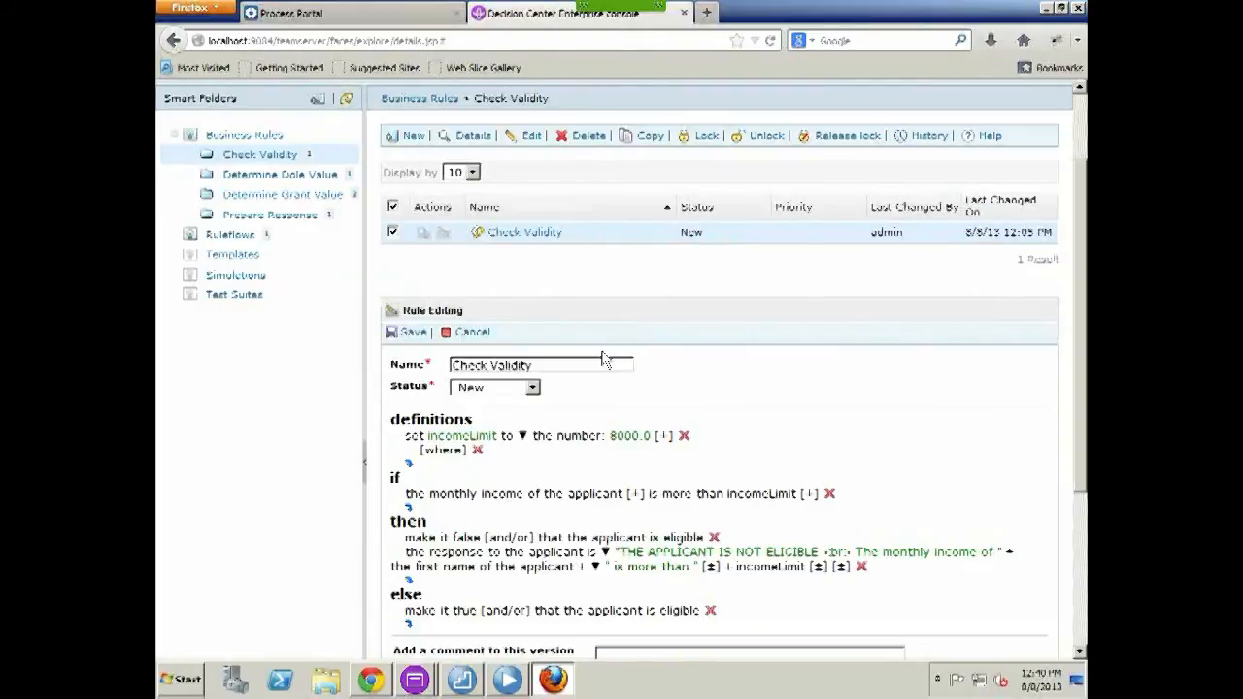
Change the Check Validity incomeLimit value from 8000.0 to 10000 and save the rule
left_click(629, 441)
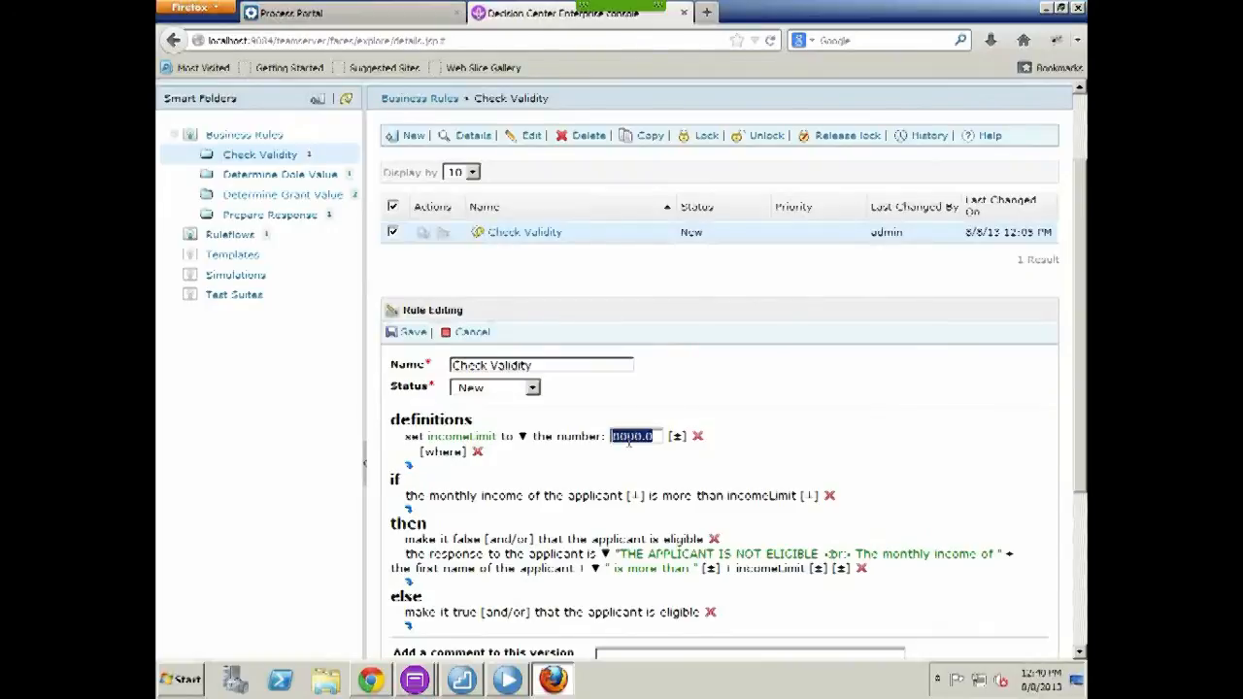
type("10000")
key("Return")
left_click(407, 334)
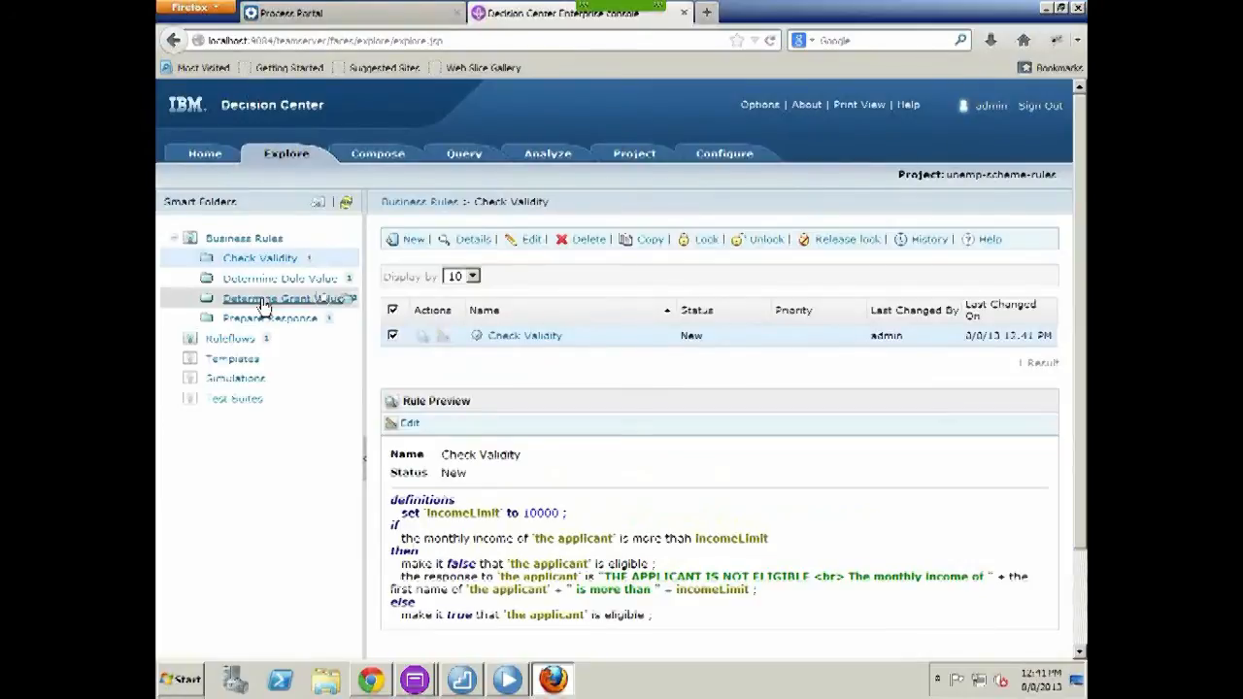
Edit the Grant for Dependants table, entering grant values 10, 15 and 30 for one to three dependants
left_click(262, 300)
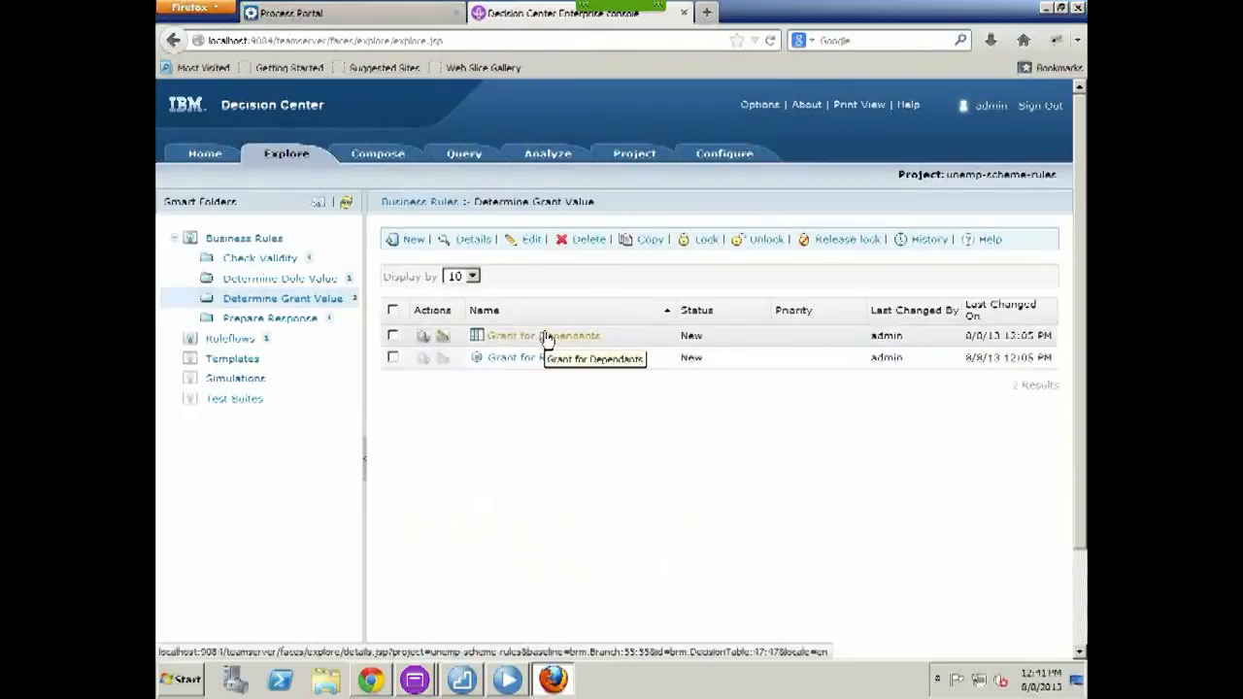
left_click(442, 335)
scroll(977, 432, "down", 5)
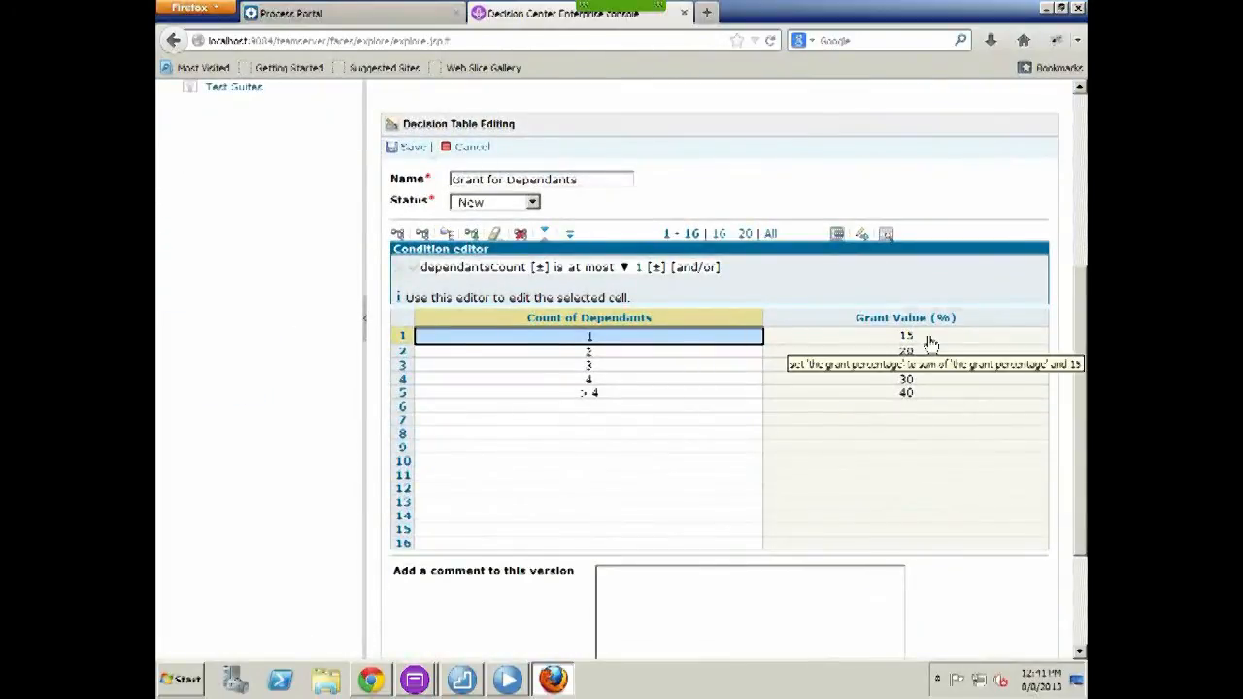
left_click(929, 336)
left_click(930, 335)
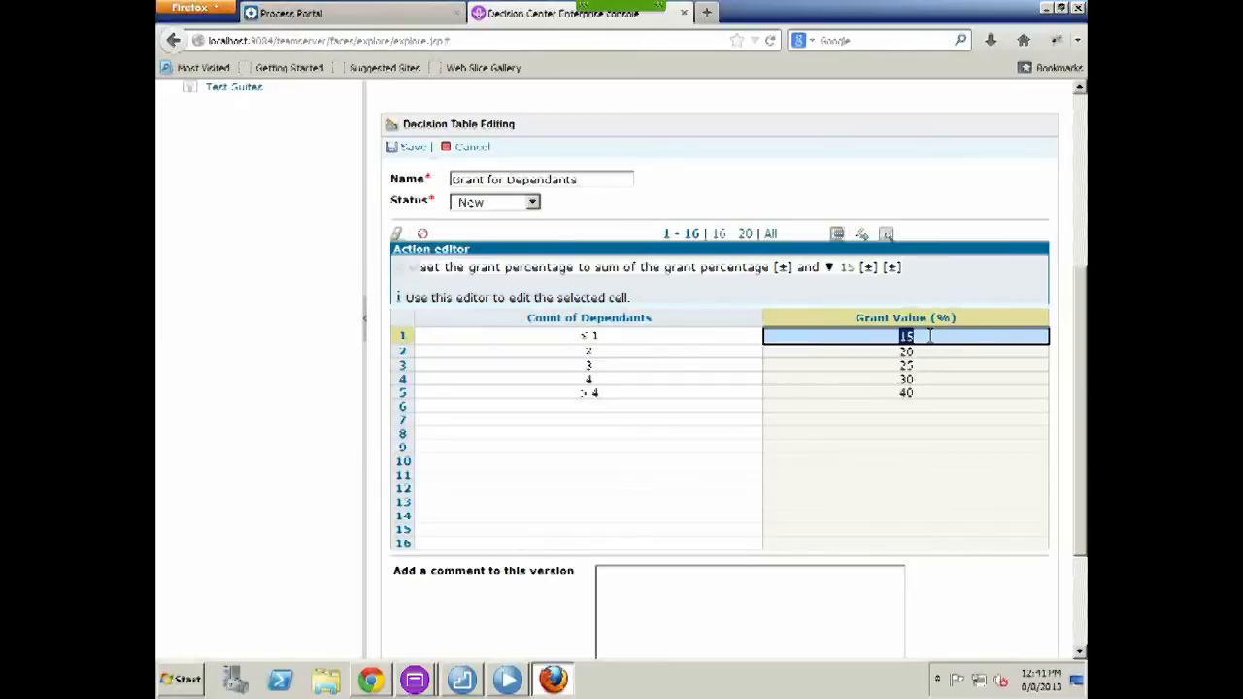
type("10")
left_click(925, 352)
type("15")
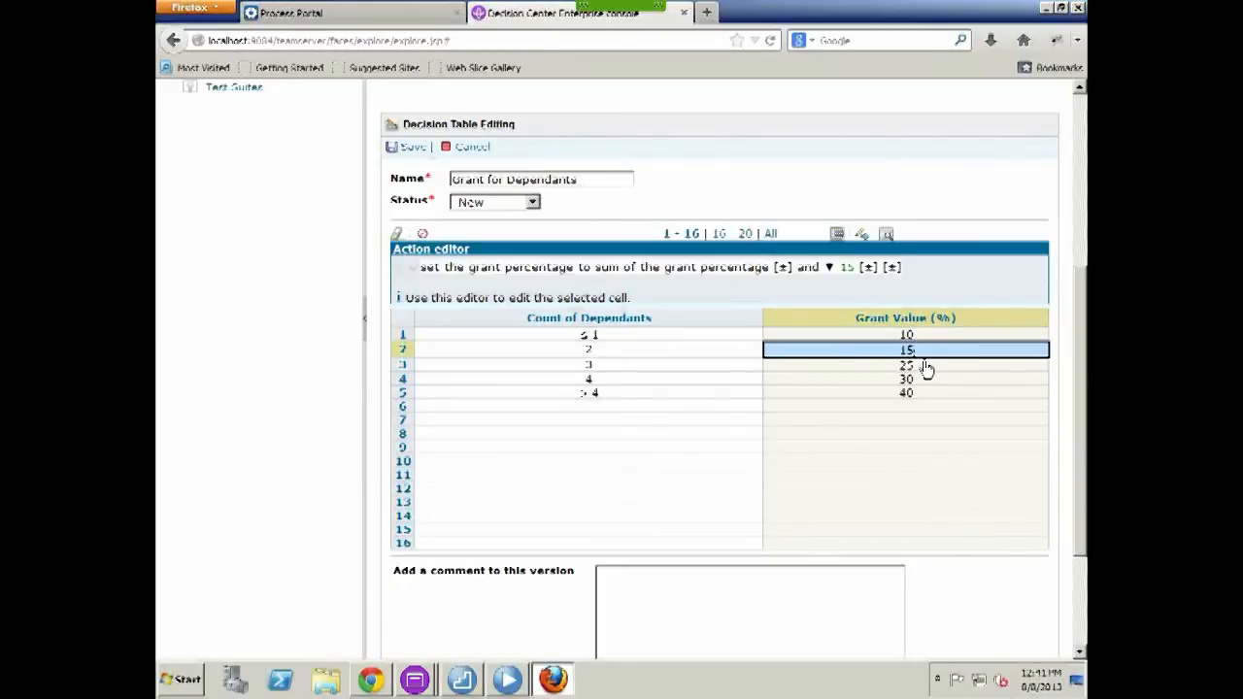
left_click(925, 363)
type("30")
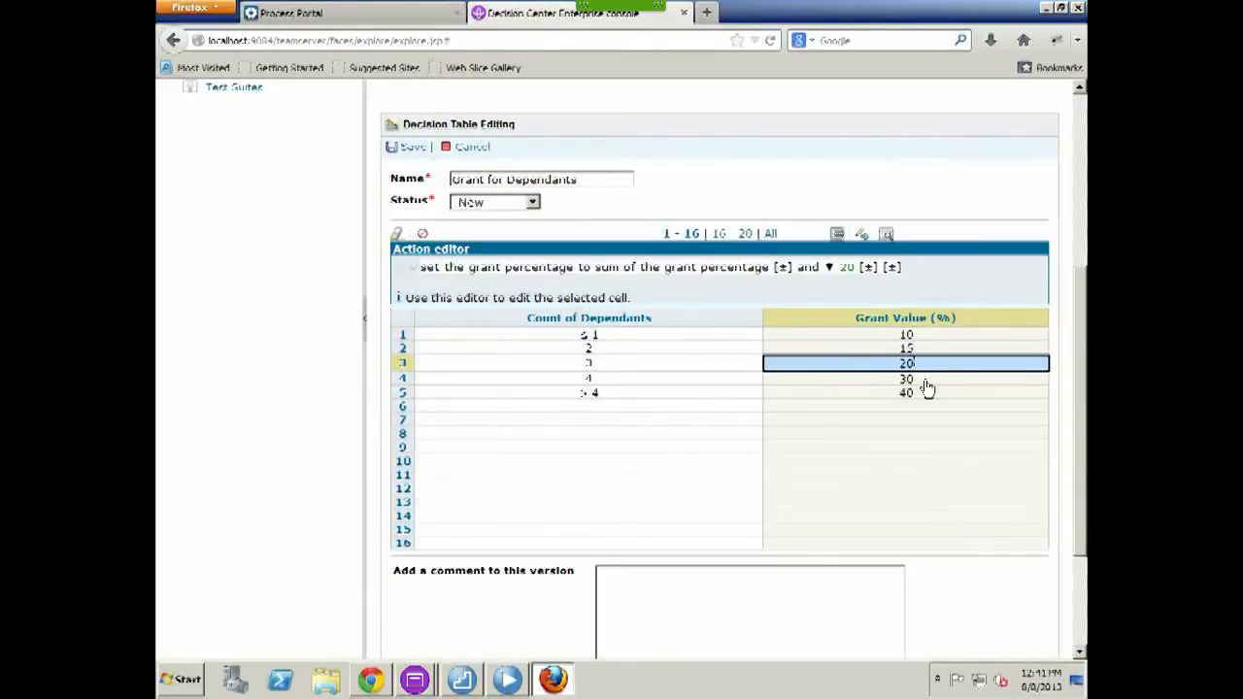
left_click(923, 378)
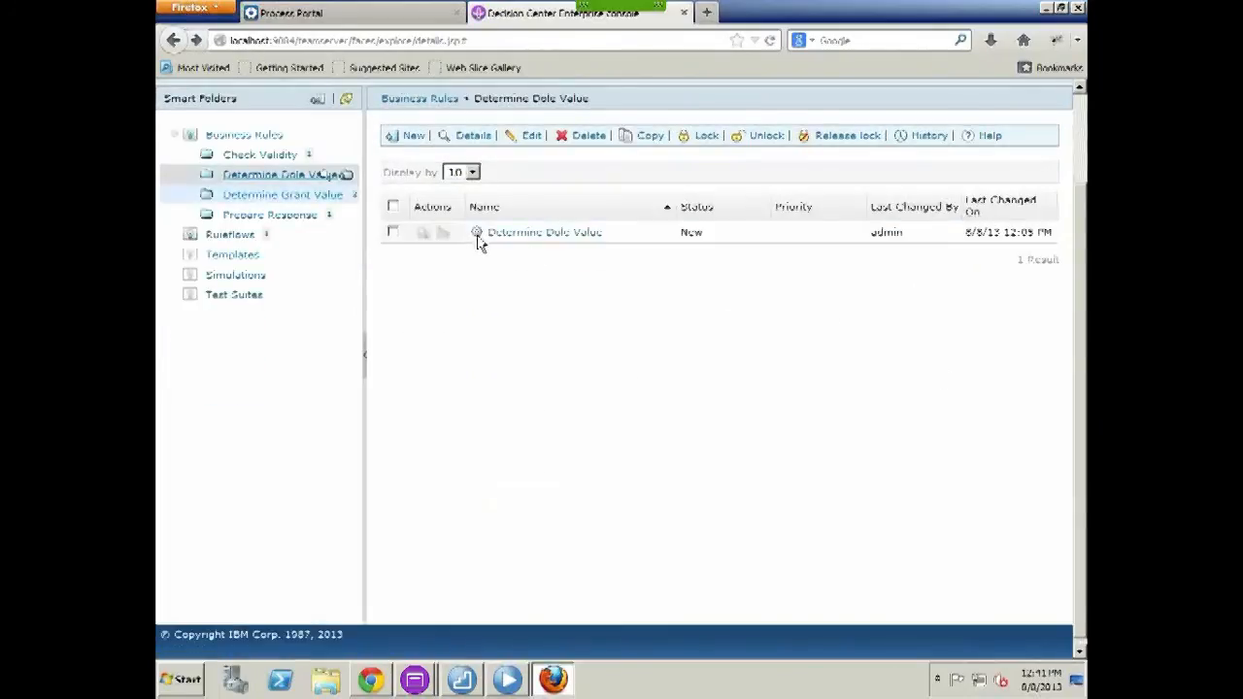
Set the grant value to 25 for four dependants and 35 for more than four, then save
left_click(442, 237)
scroll(686, 408, "down", 4)
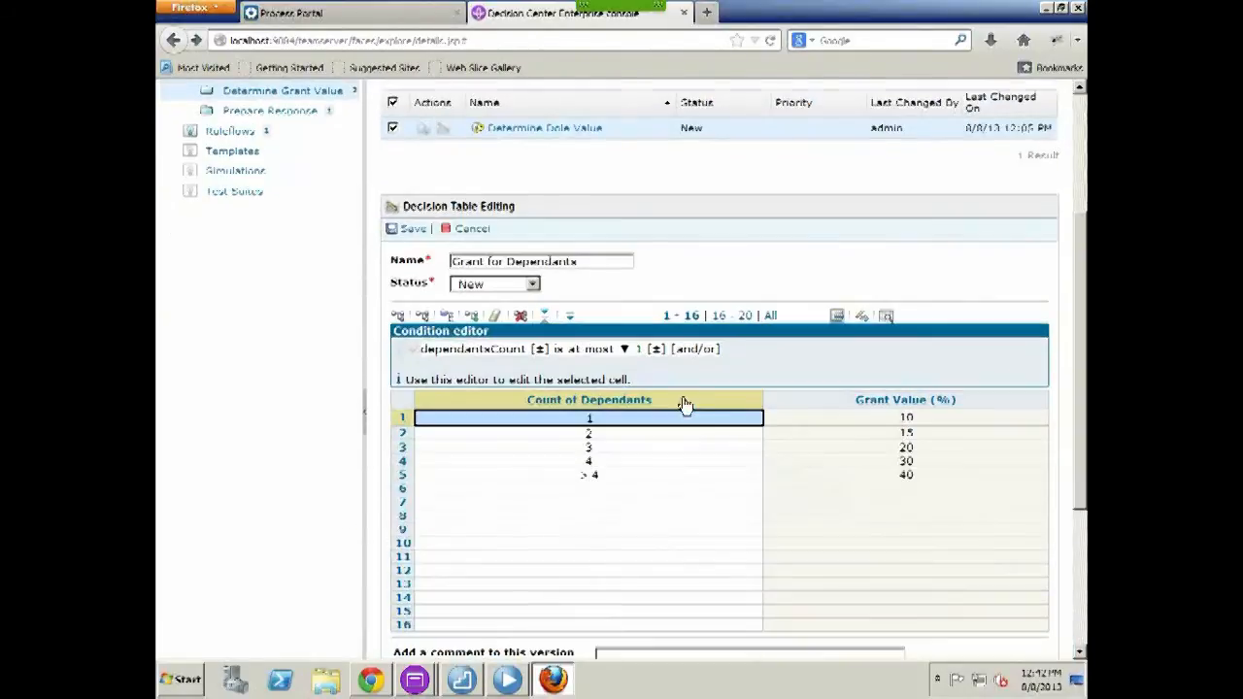
left_click(917, 463)
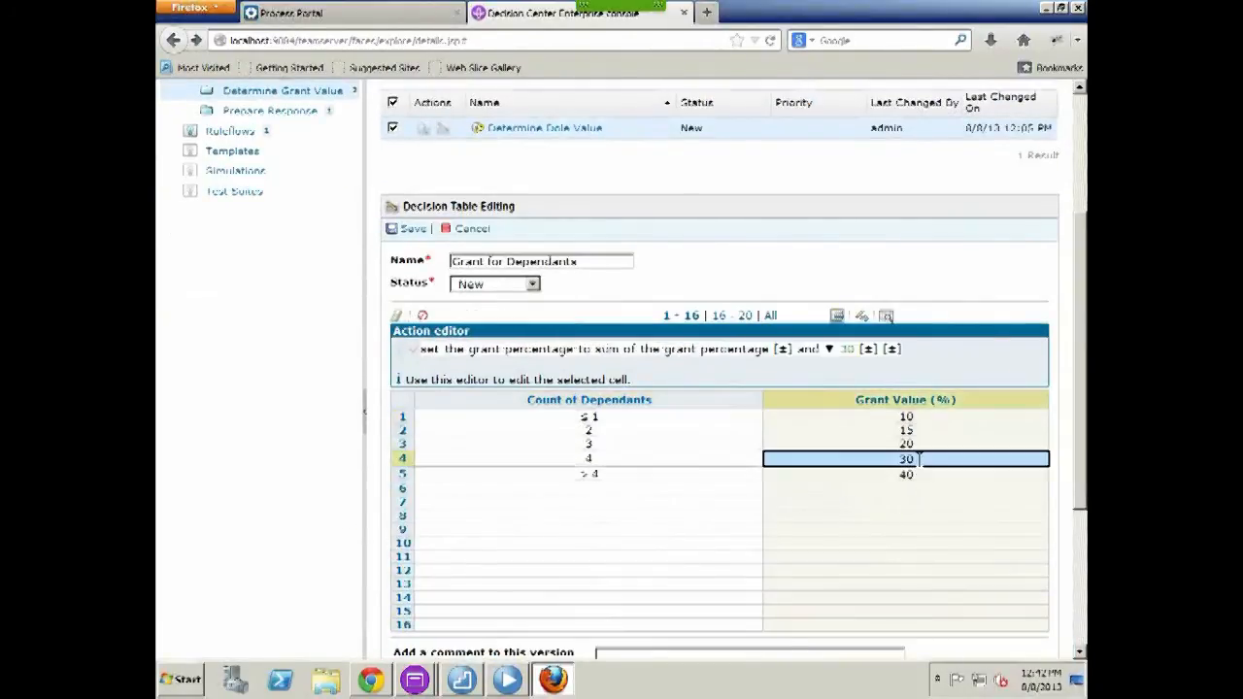
type("25")
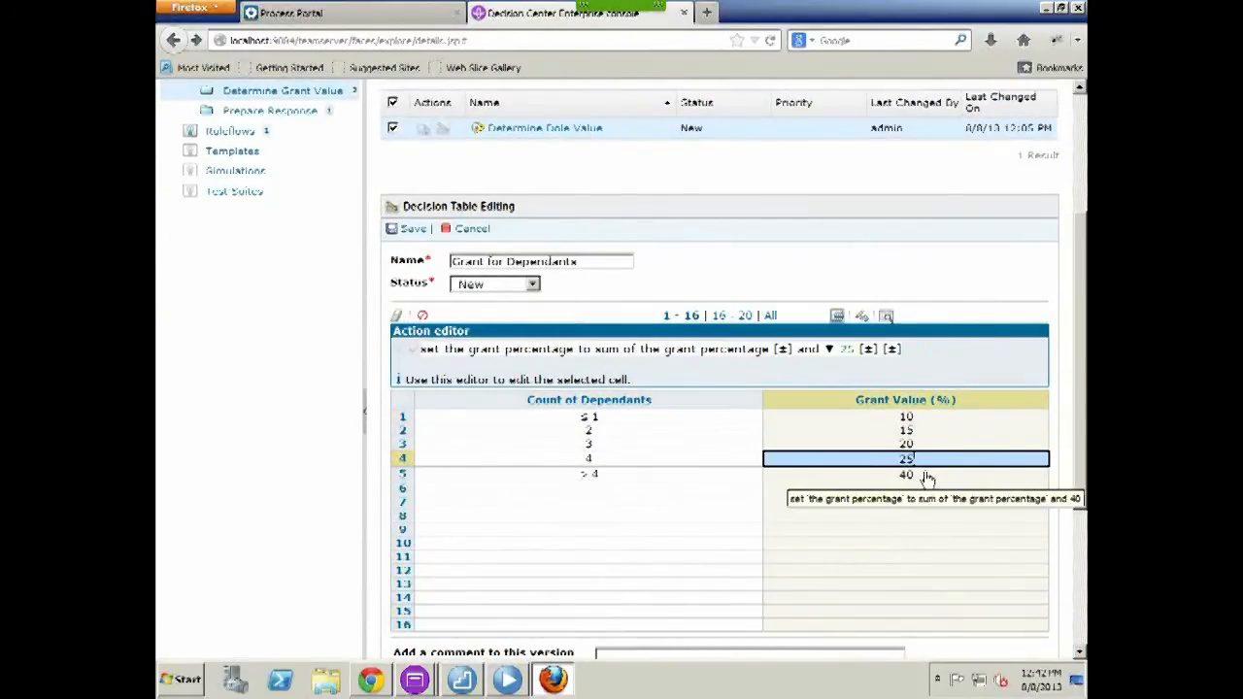
left_click(922, 474)
type("35")
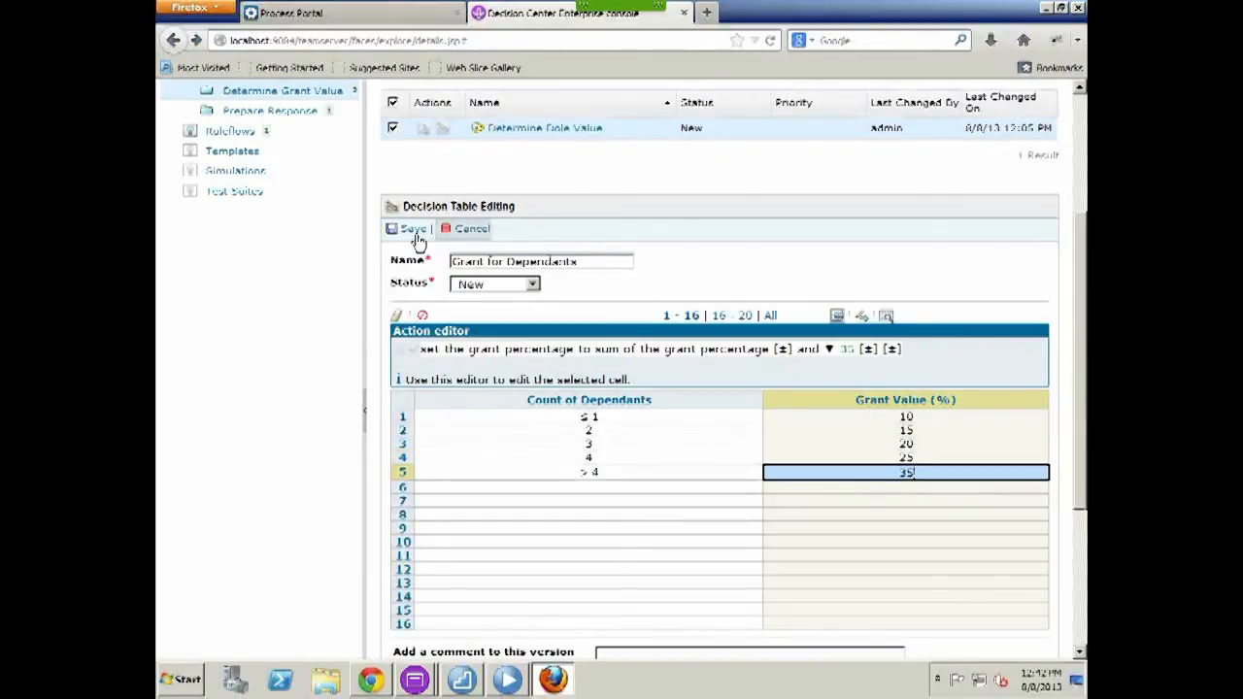
left_click(412, 231)
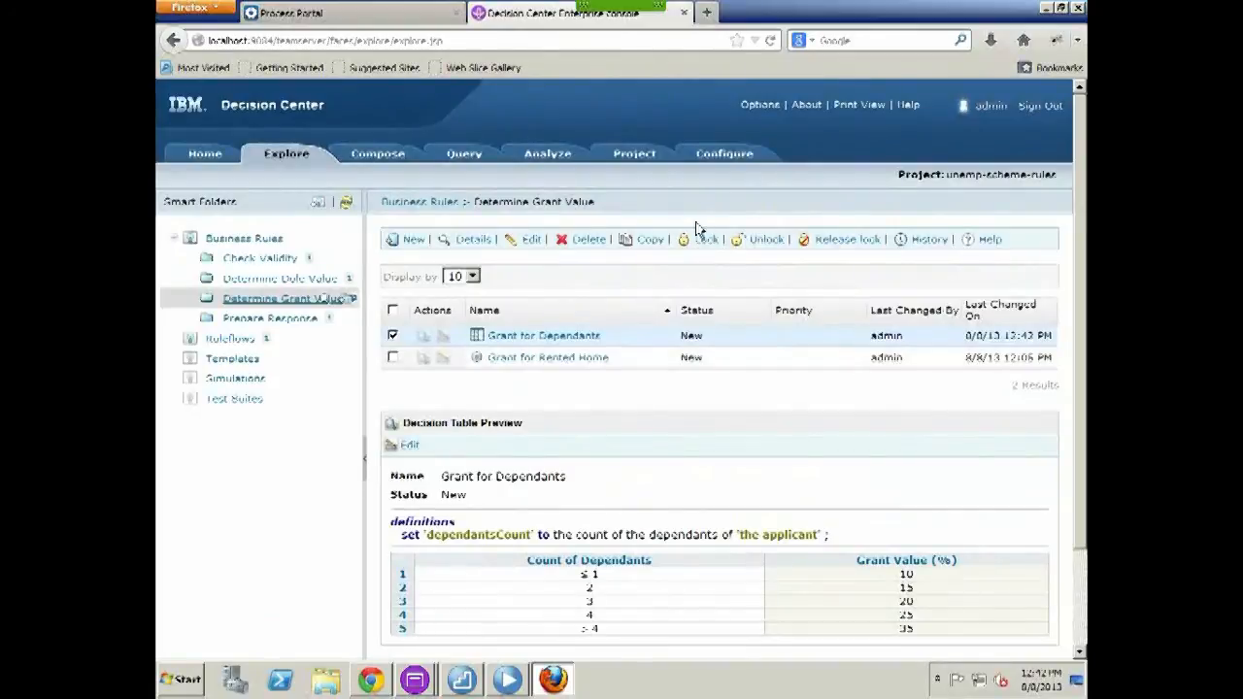
Deploy unempschemeruleapp to the RES server without a baseline as a new minor version, then sign out
left_click(721, 155)
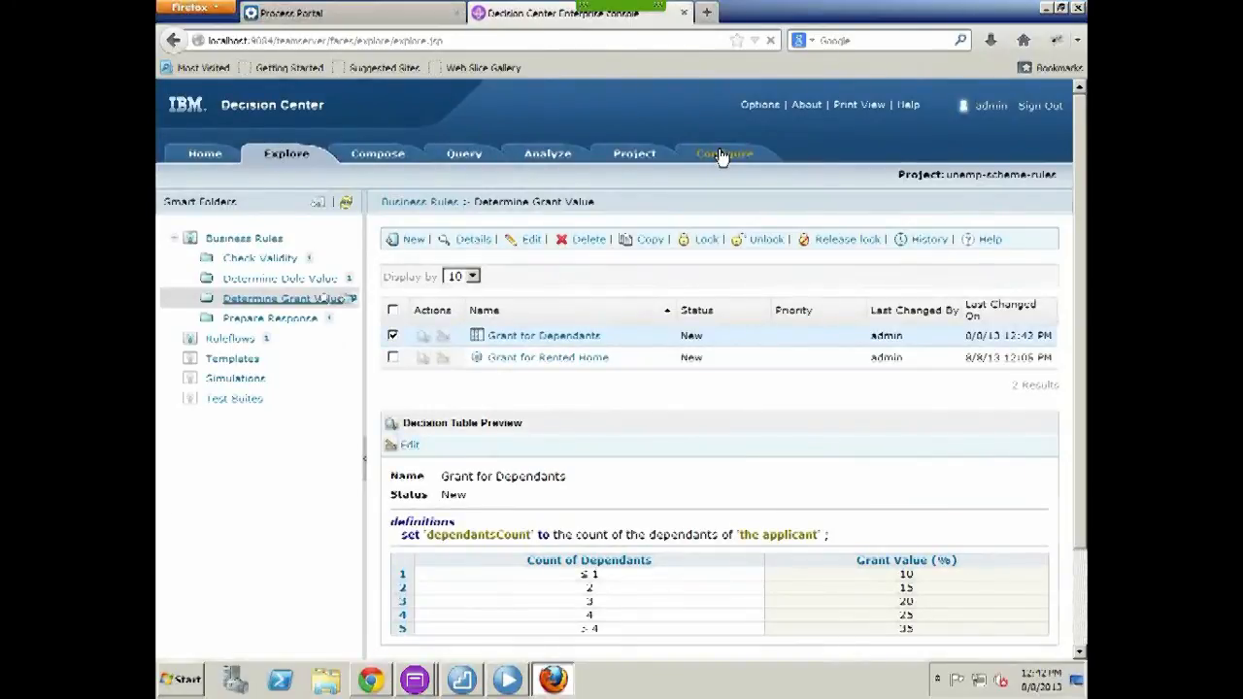
left_click(180, 324)
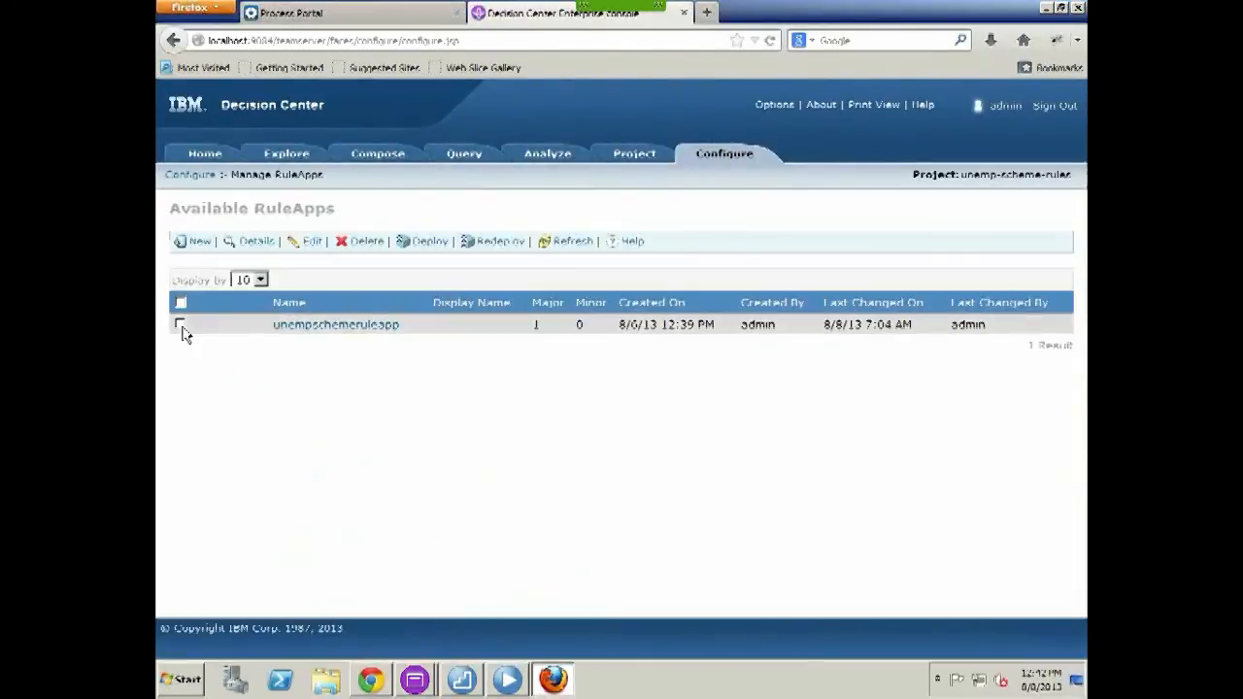
left_click(425, 247)
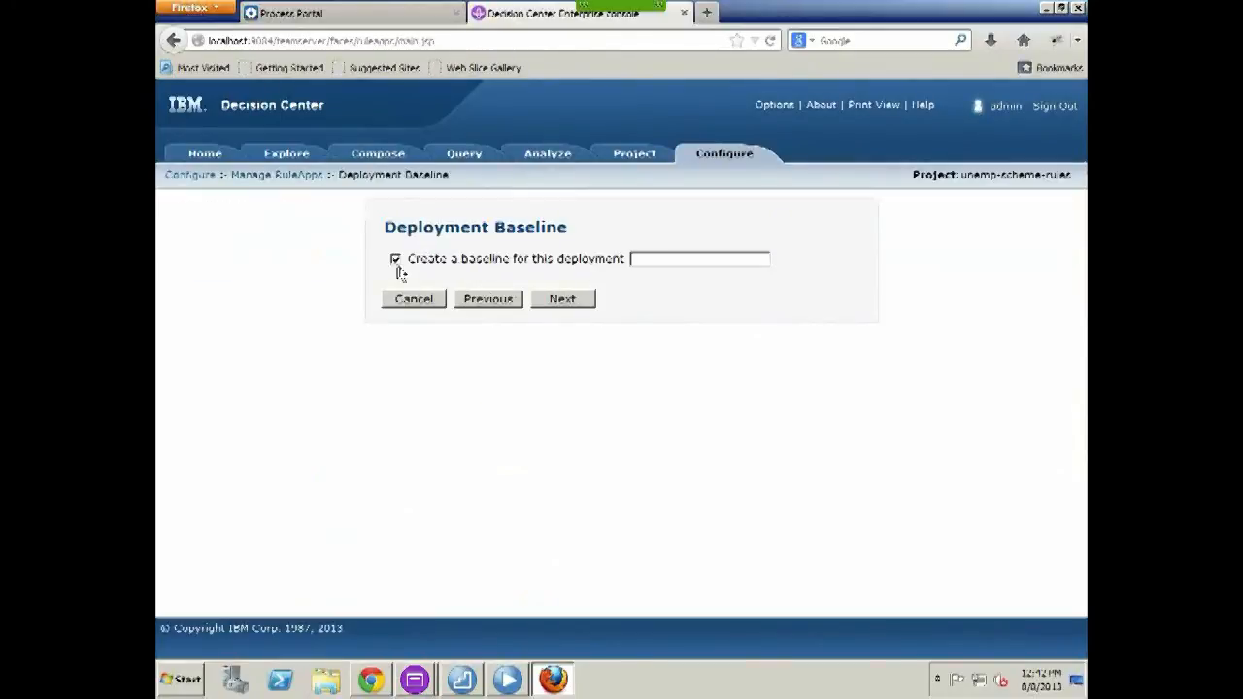
left_click(396, 260)
left_click(558, 303)
left_click(579, 309)
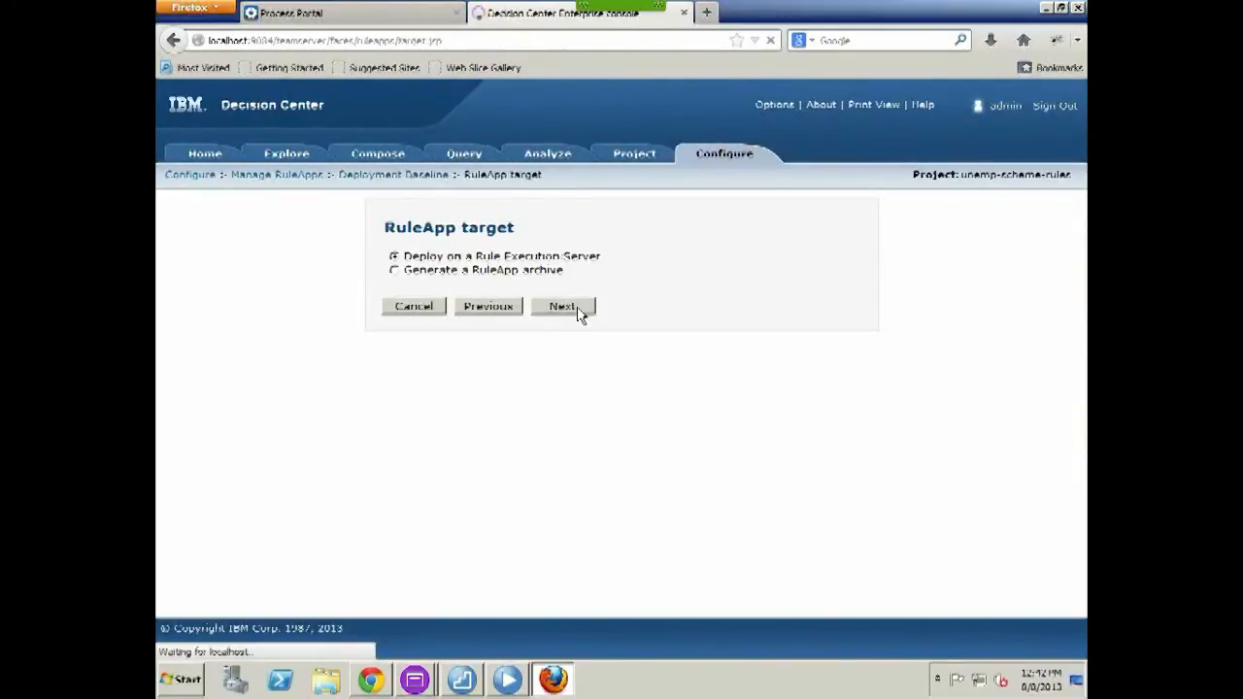
left_click(398, 325)
left_click(563, 366)
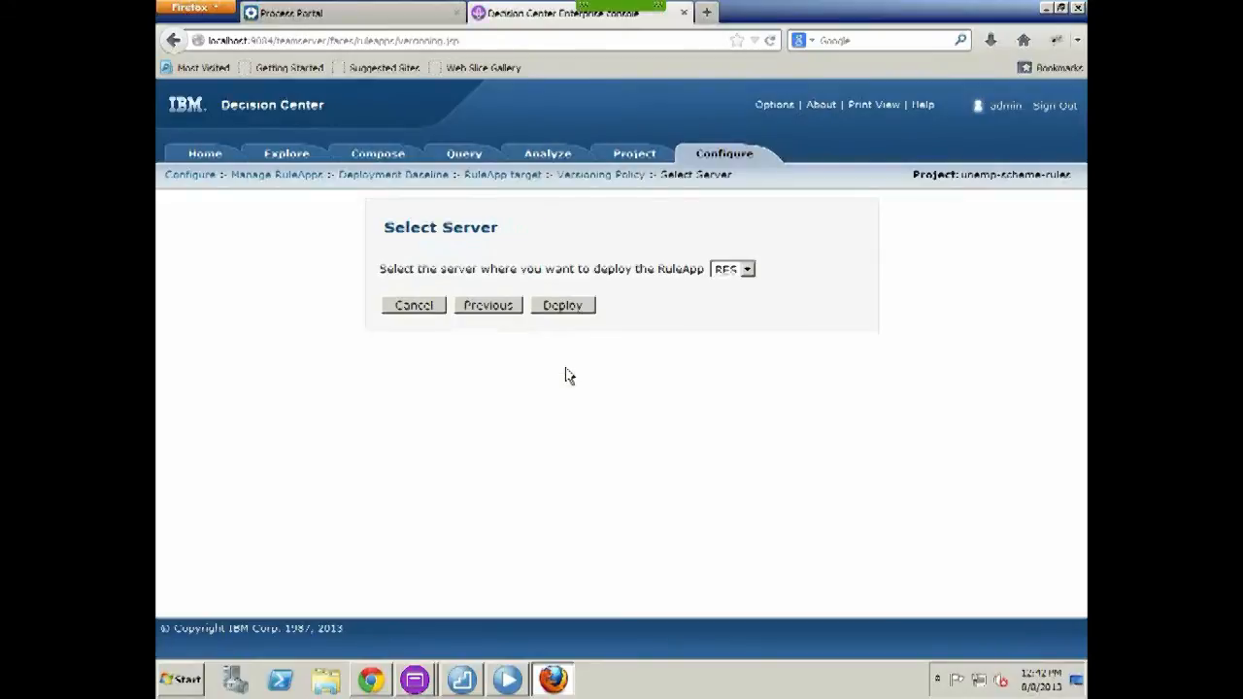
left_click(563, 306)
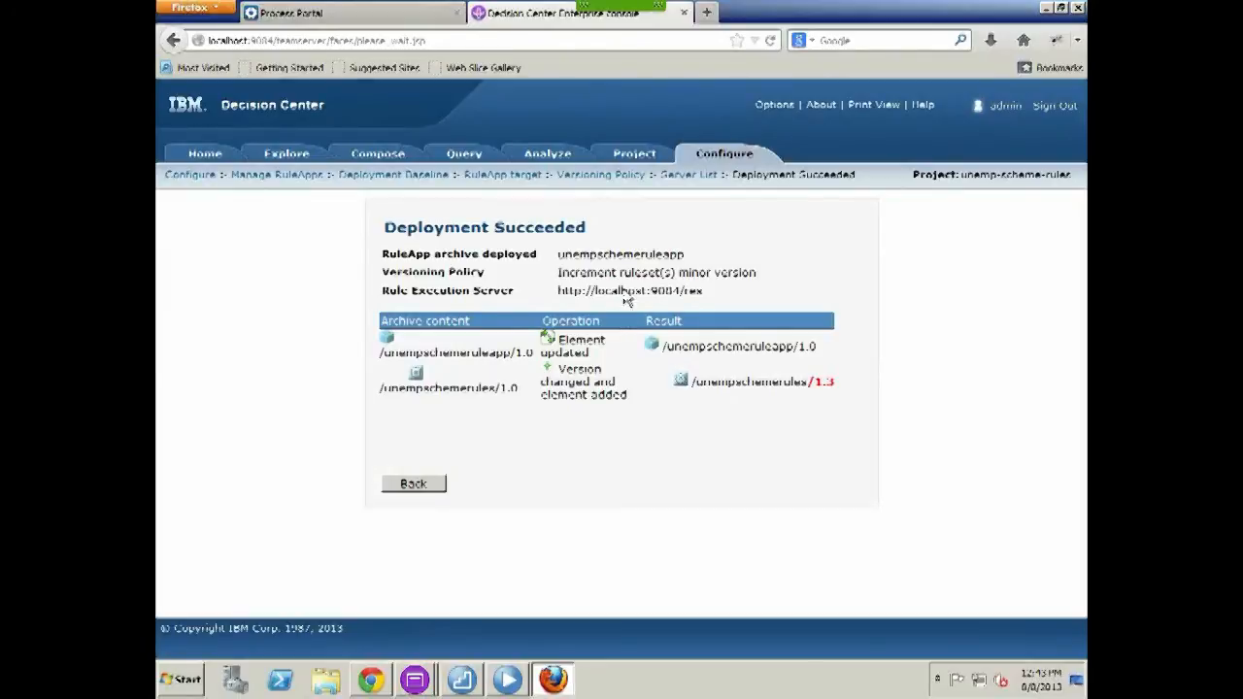
left_click(1058, 114)
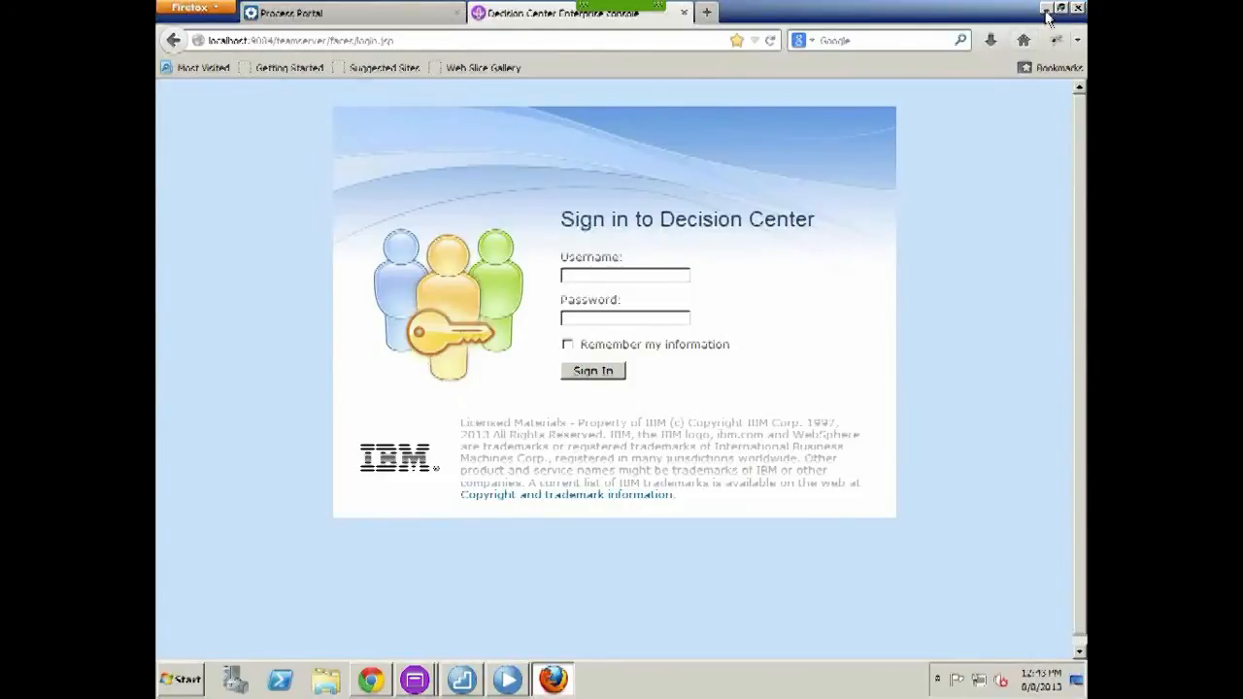
Minimize the Decision Center window and log in to Process Portal in Chrome with the applicant's credentials
left_click(1046, 10)
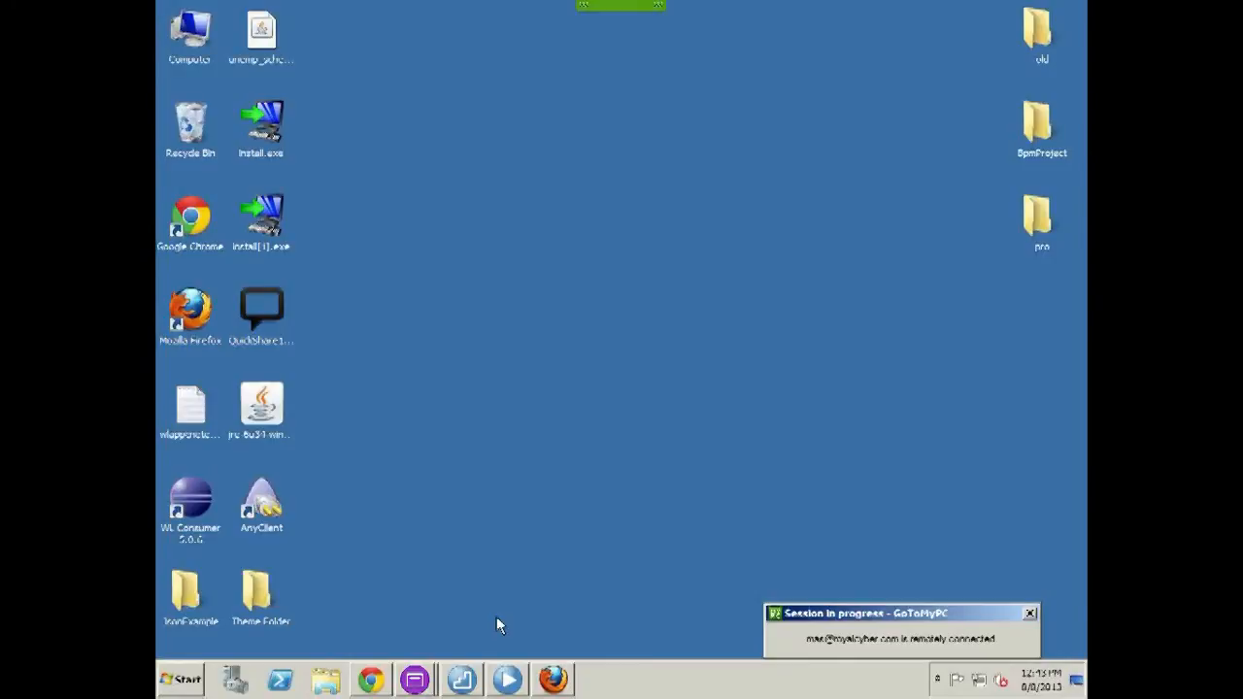
left_click(368, 682)
type("John")
key("Tab")
type("John")
left_click(766, 365)
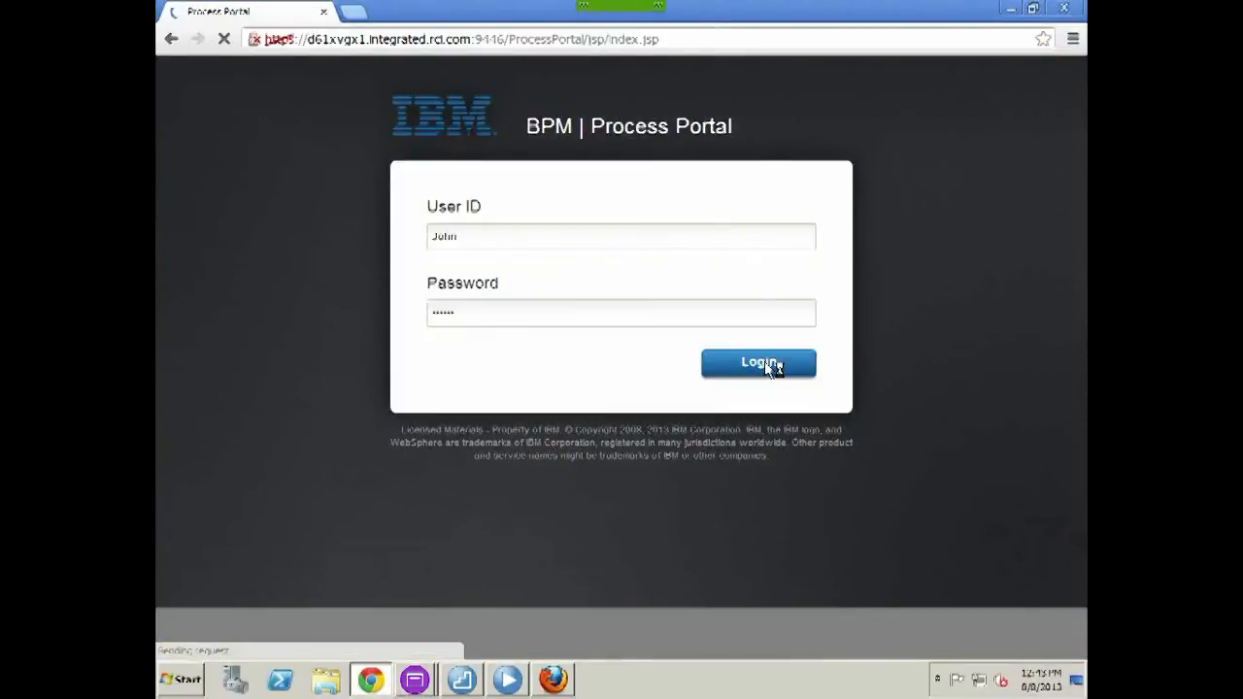
Start an Unemployment Scheme BPD (Non Mobile) application for a male applicant born 1 August 1988, entering his name
left_click(902, 413)
left_click(374, 239)
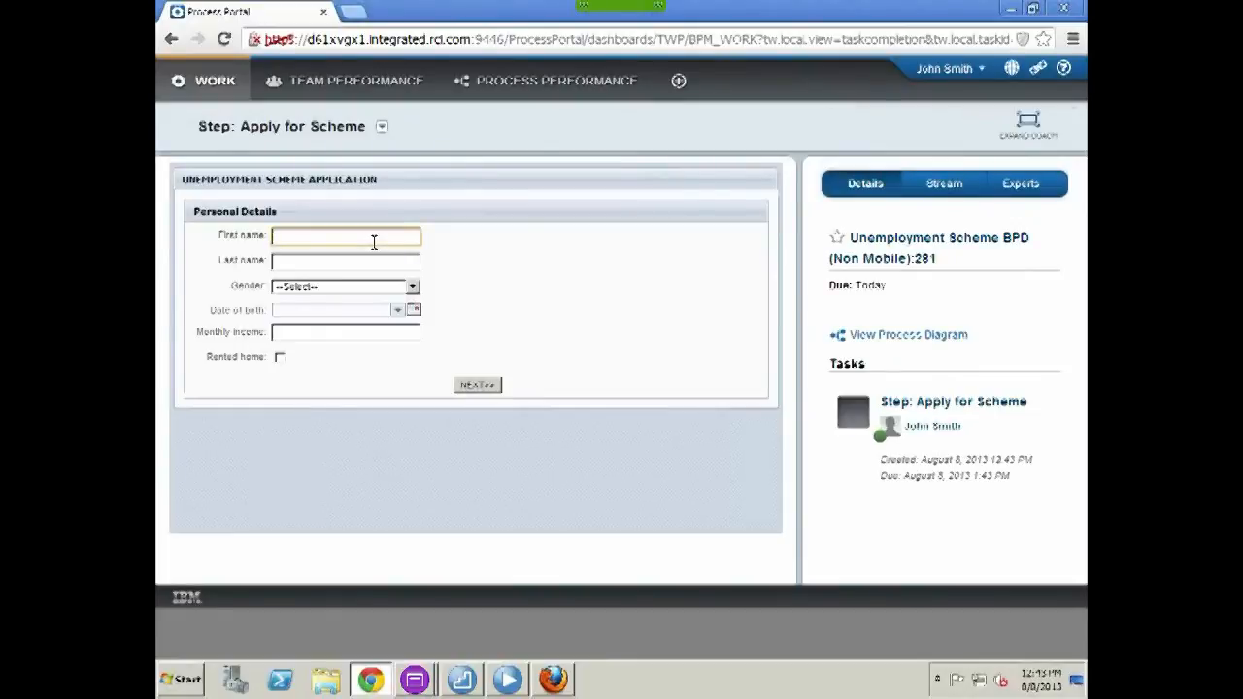
type("John")
key("Tab")
type("Smith")
left_click(369, 291)
left_click(367, 314)
left_click(398, 310)
left_click(359, 363)
key("BackSpace")
key("BackSpace")
key("BackSpace")
key("BackSpace")
type("1988")
Enter a monthly income of 3000, mark the applicant as renting, and continue to dependants
left_click(415, 337)
type("3000")
left_click(280, 357)
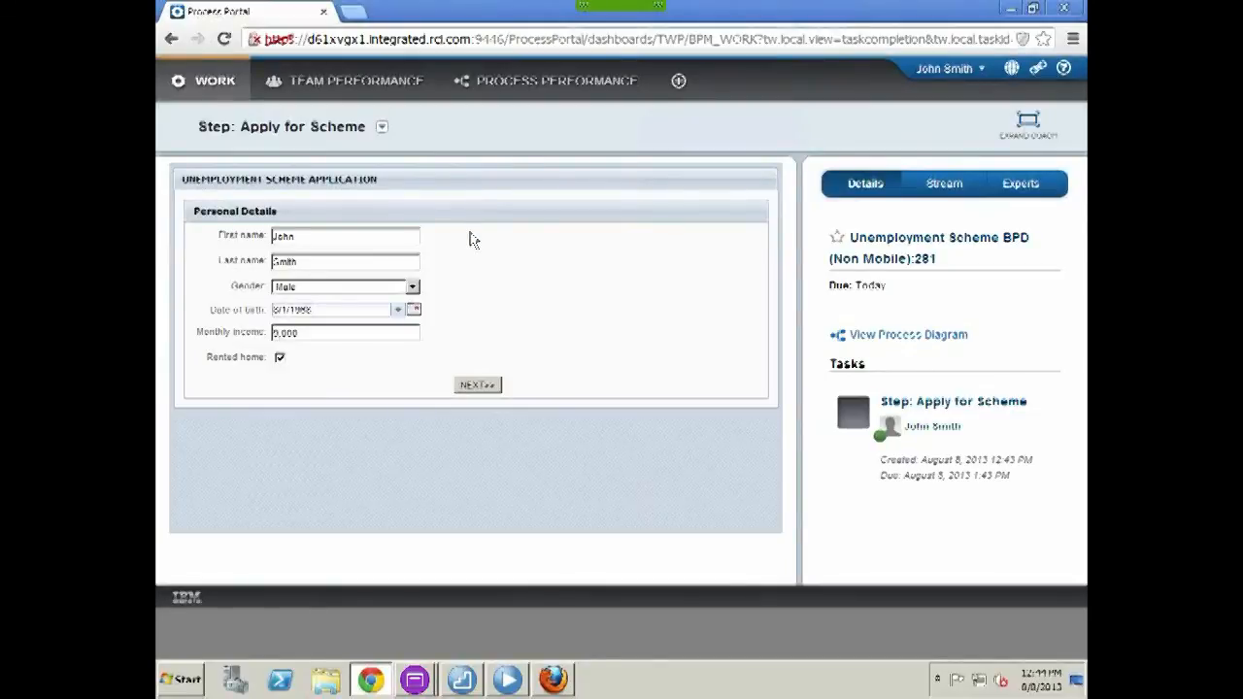
left_click(479, 385)
Add a dependant with her first and last name and an August 1973 birth date
left_click(262, 258)
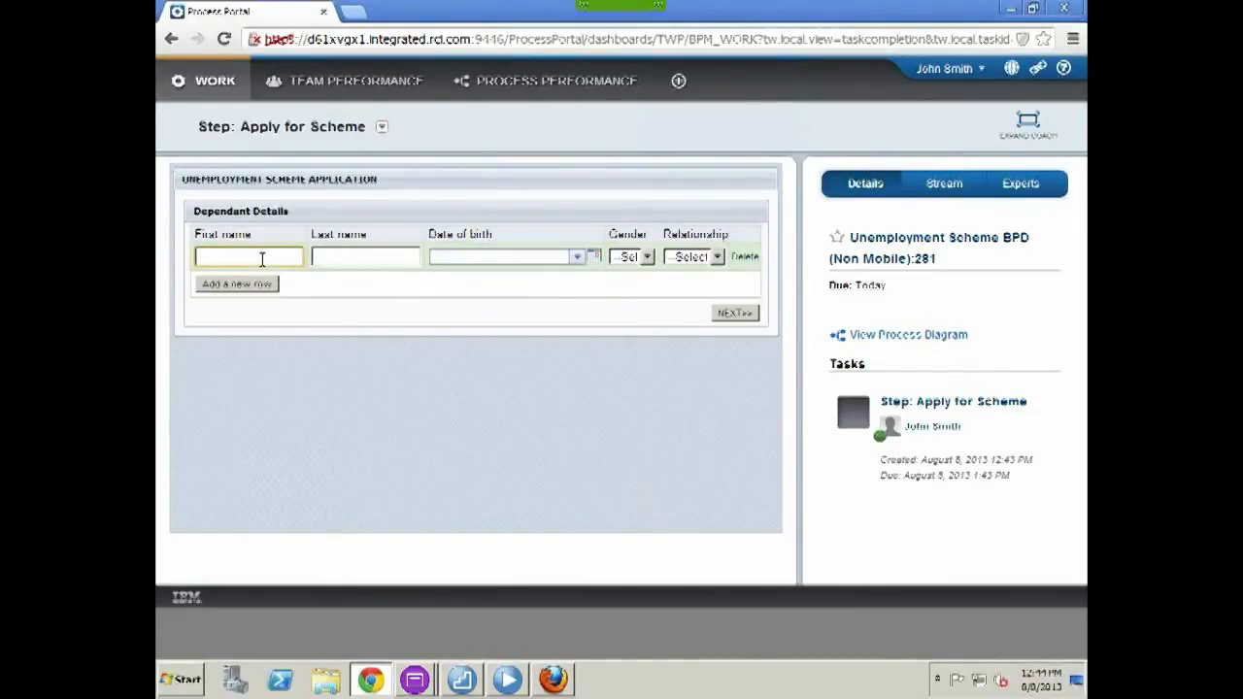
key("Tab")
left_click(576, 257)
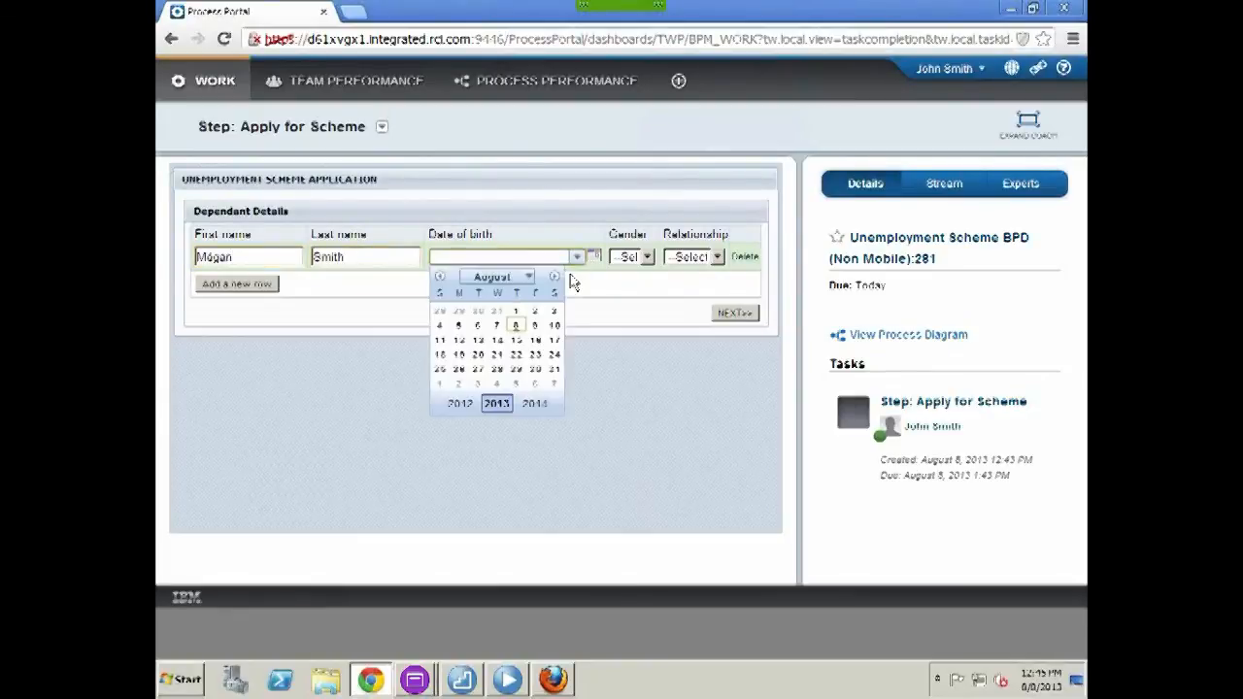
left_click(516, 319)
key("BackSpace")
key("BackSpace")
key("BackSpace")
key("BackSpace")
type("1973")
Set the dependant as a Female Spouse, then confirm and submit the application
left_click(634, 260)
left_click(635, 302)
left_click(697, 260)
left_click(695, 288)
left_click(731, 314)
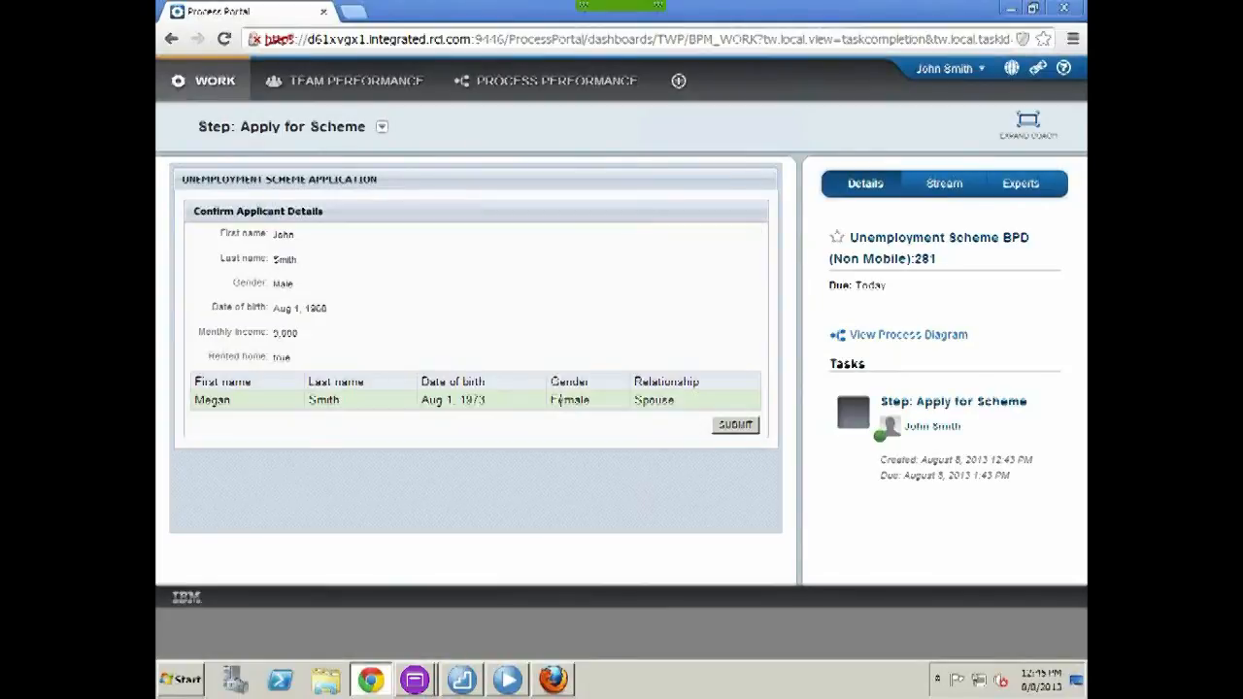
left_click(734, 425)
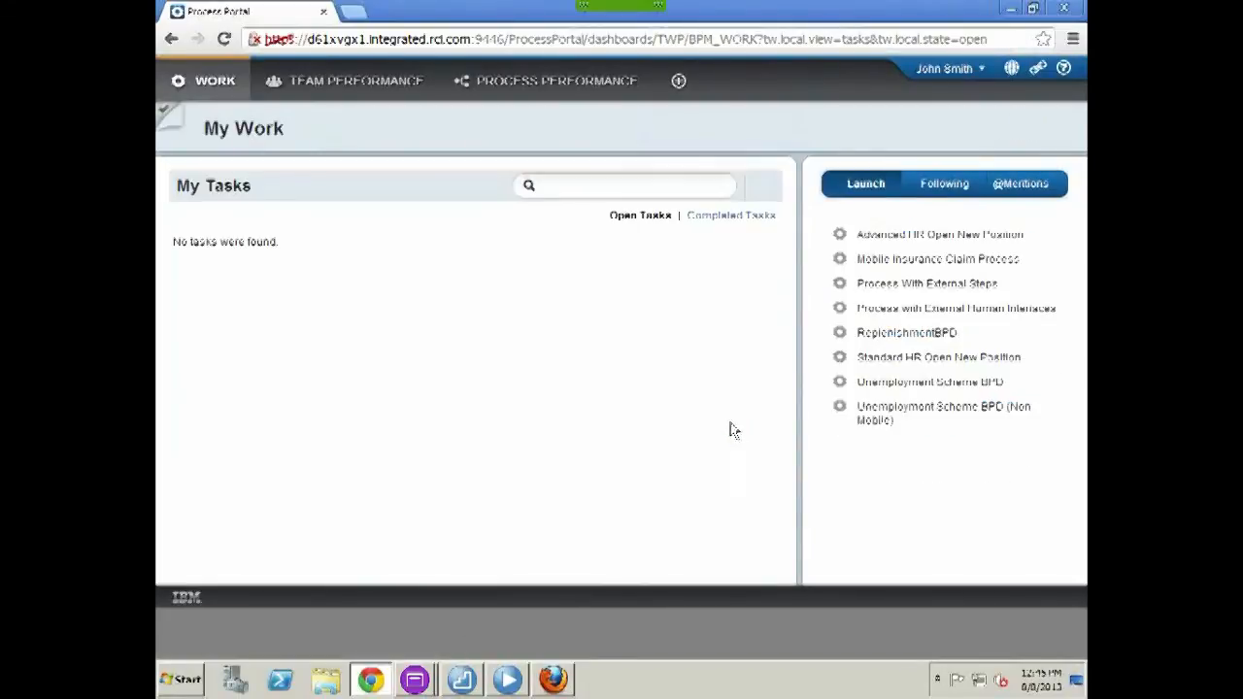
In the reviewer's Firefox portal, claim and approve the Review Result task (eligible, 20.0 grant, 1000.0 dole), then return to Chrome
mouse_move(560, 681)
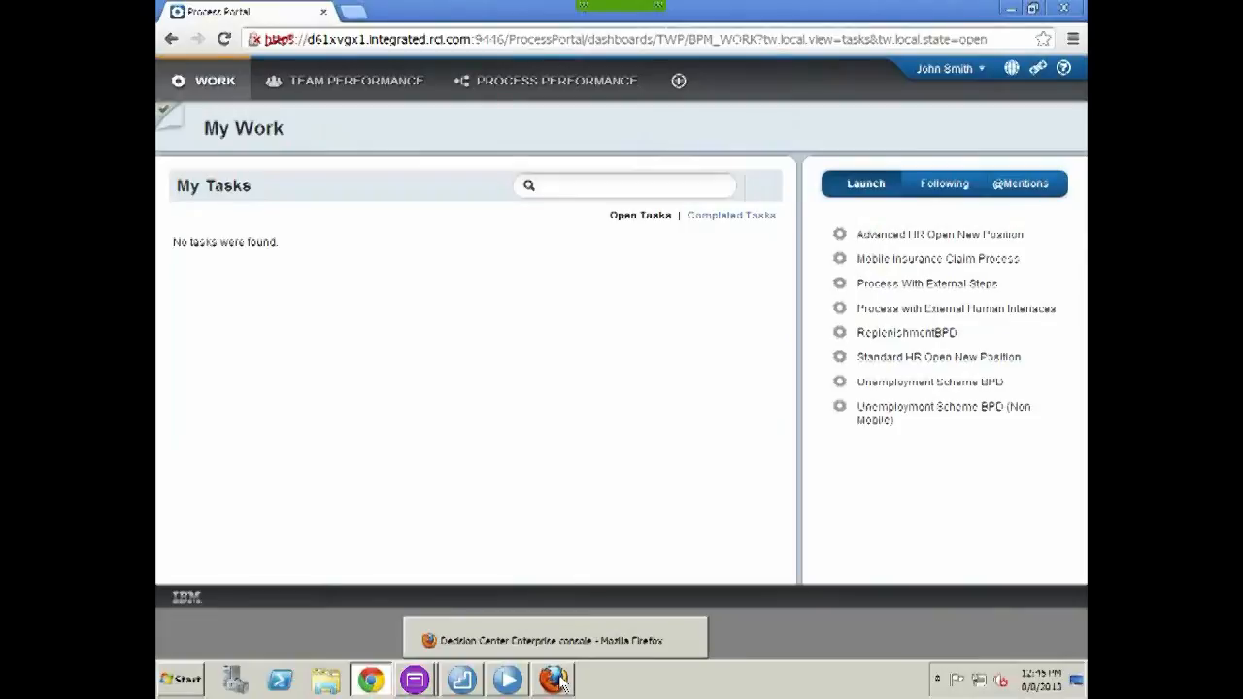
left_click(557, 682)
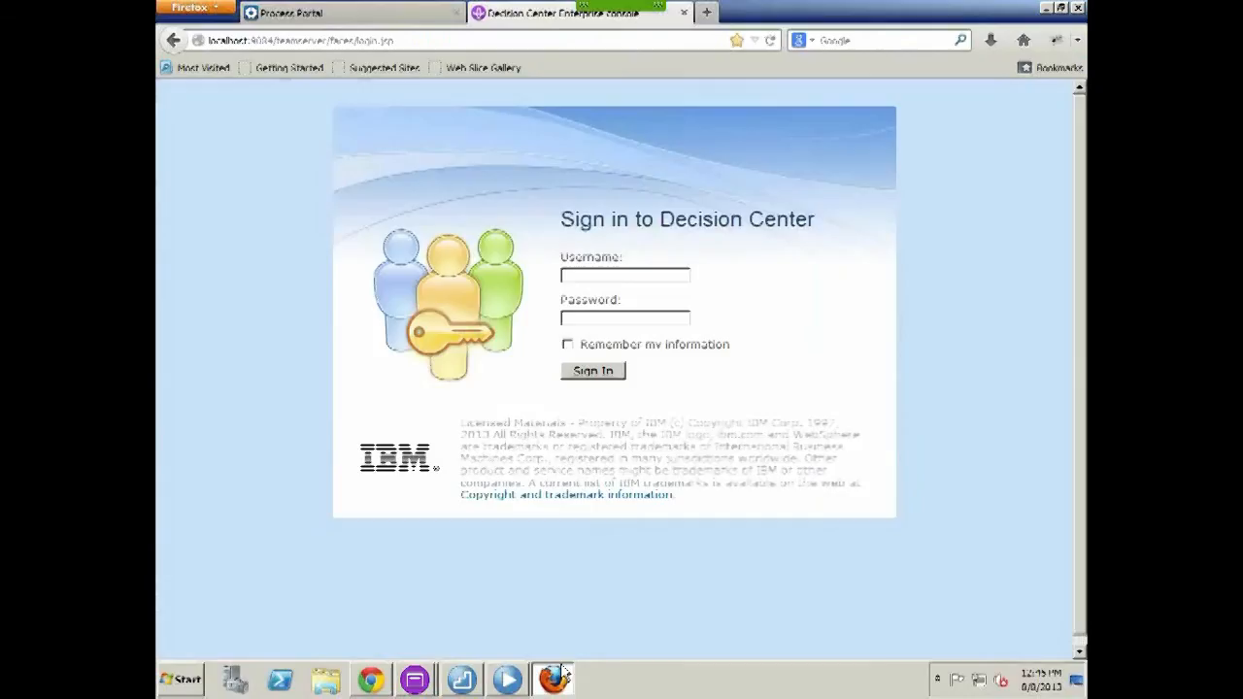
left_click(345, 14)
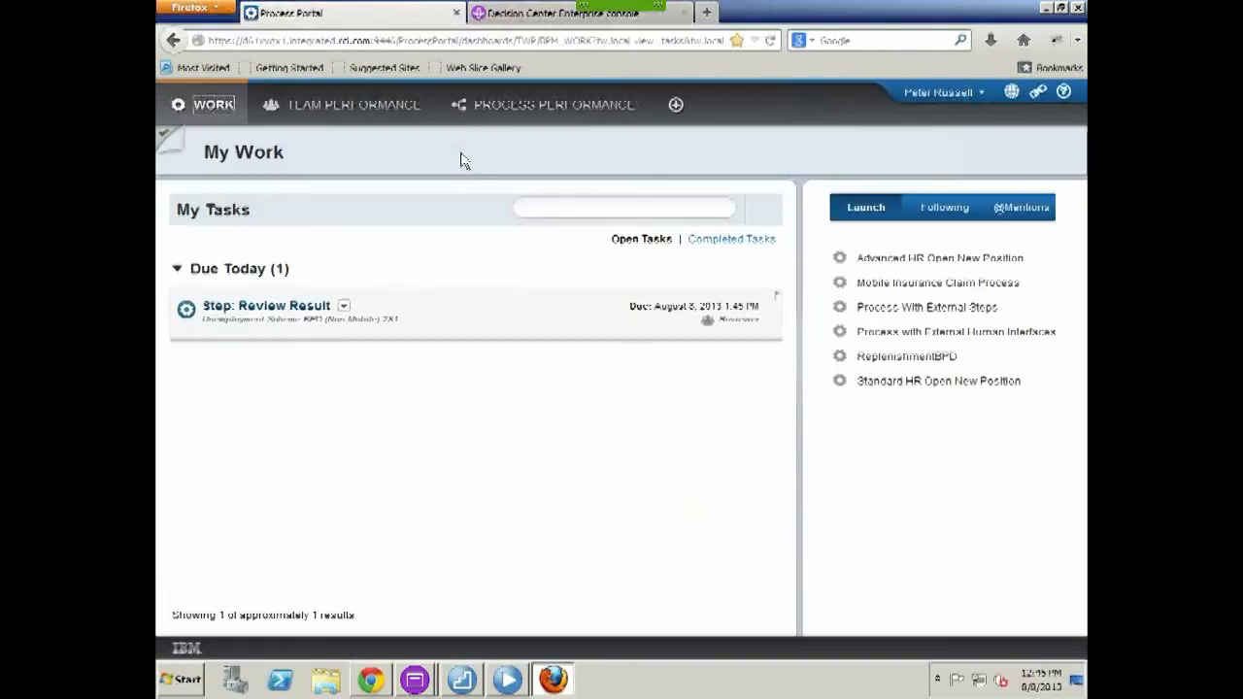
left_click(296, 307)
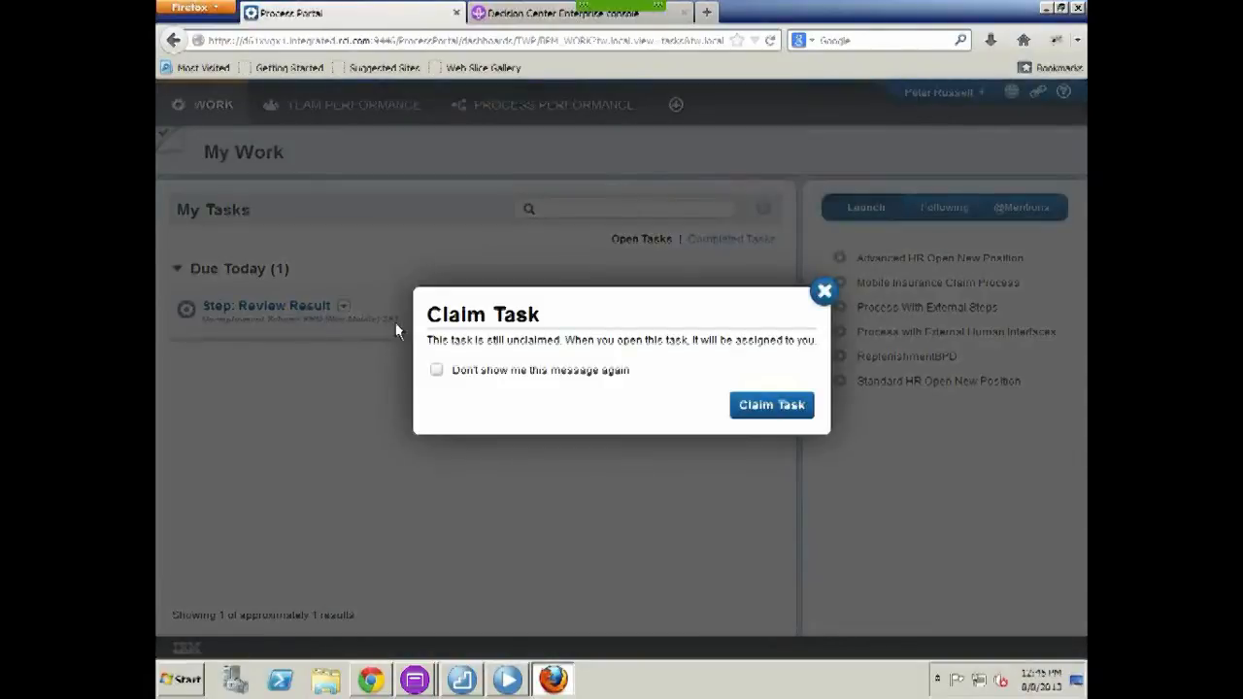
left_click(767, 406)
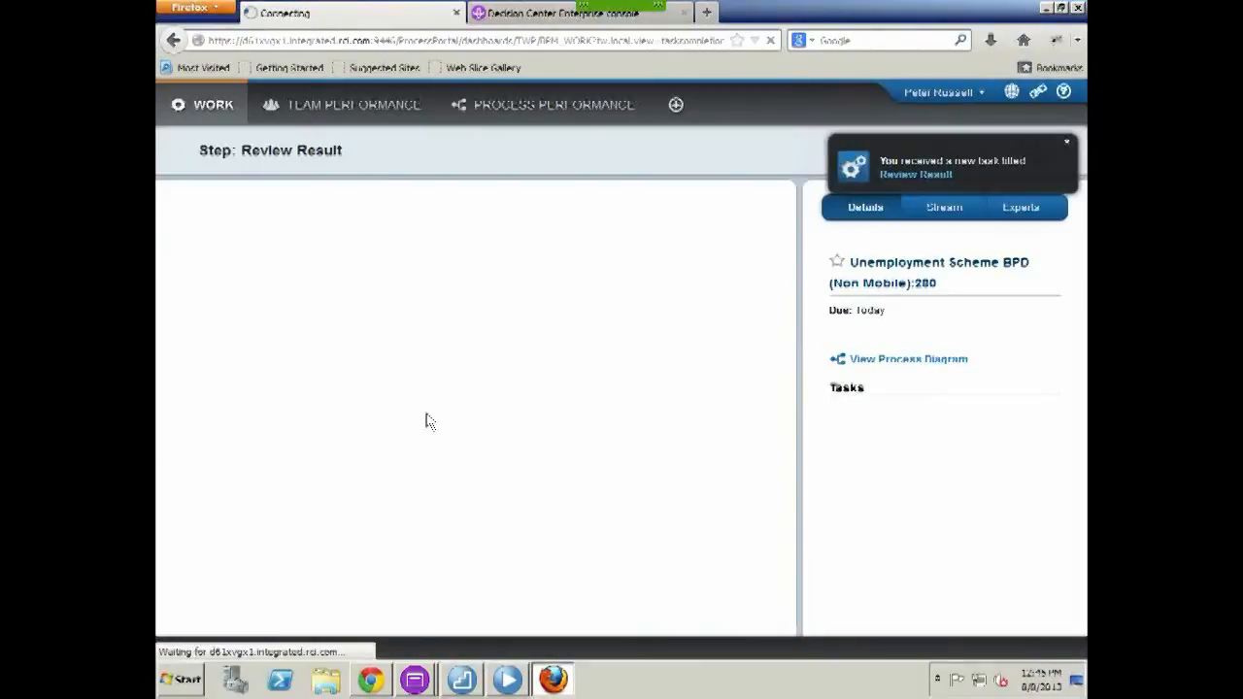
left_click(731, 523)
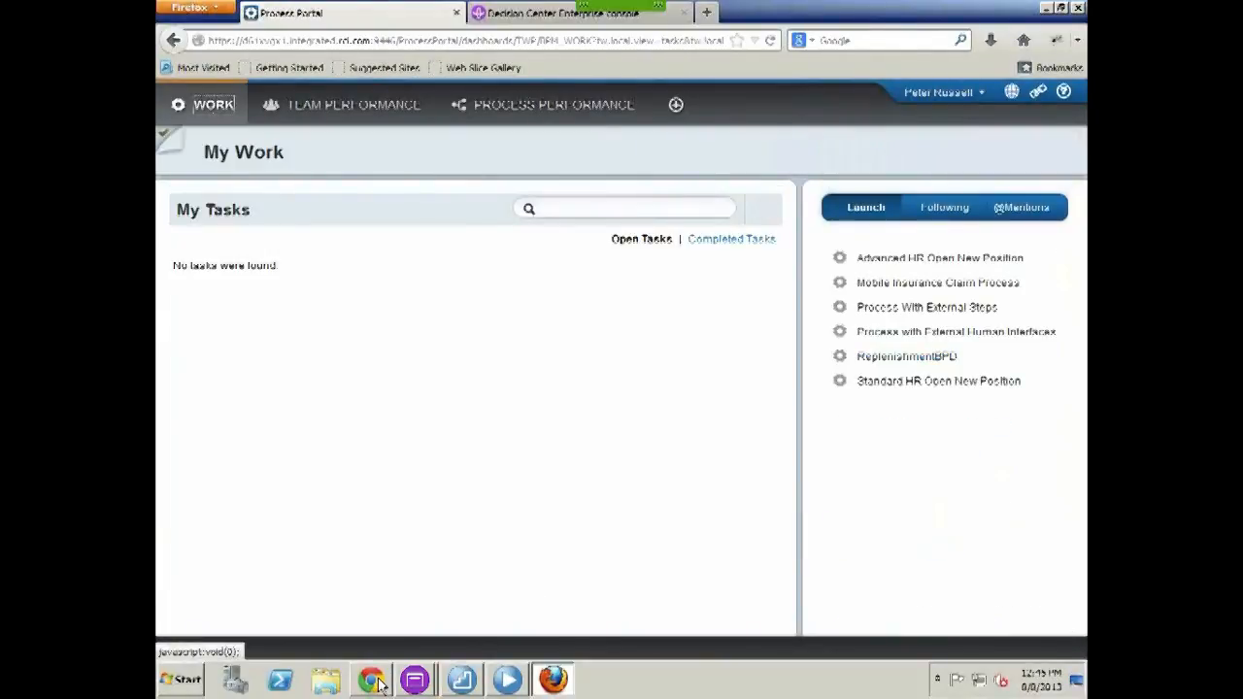
left_click(372, 680)
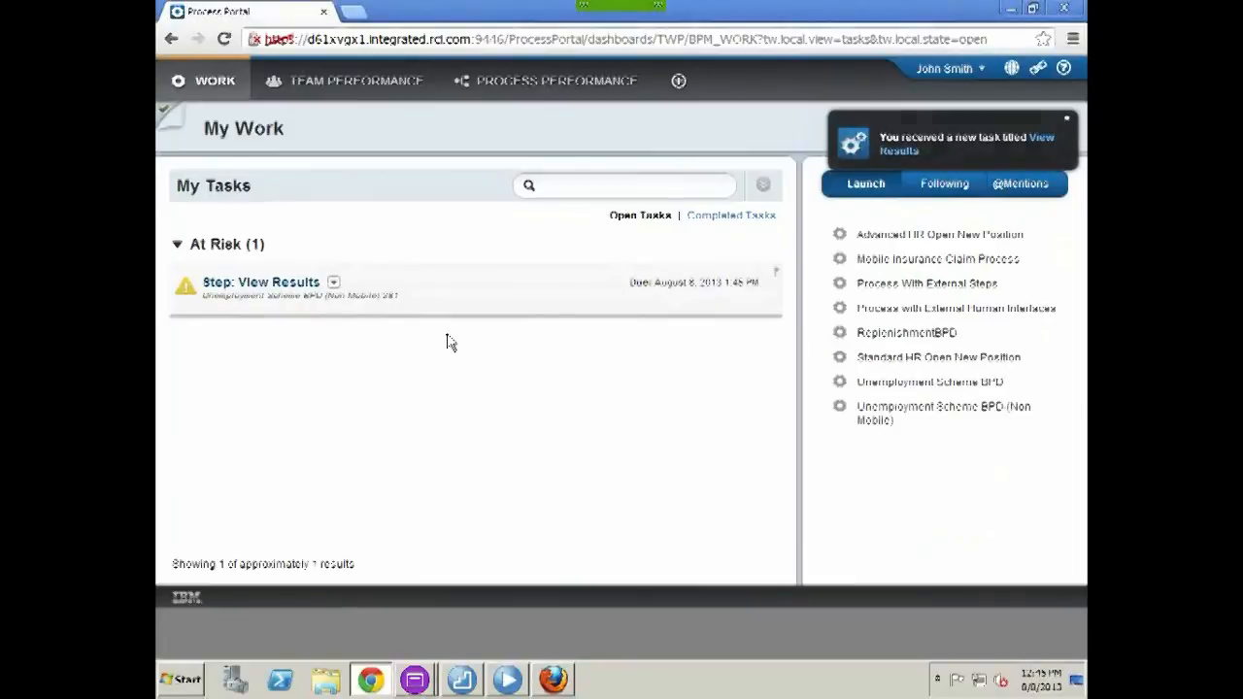
Complete the View Results task showing eligibility with a 20.0 grant percentage, then minimize the browser to the desktop
left_click(264, 284)
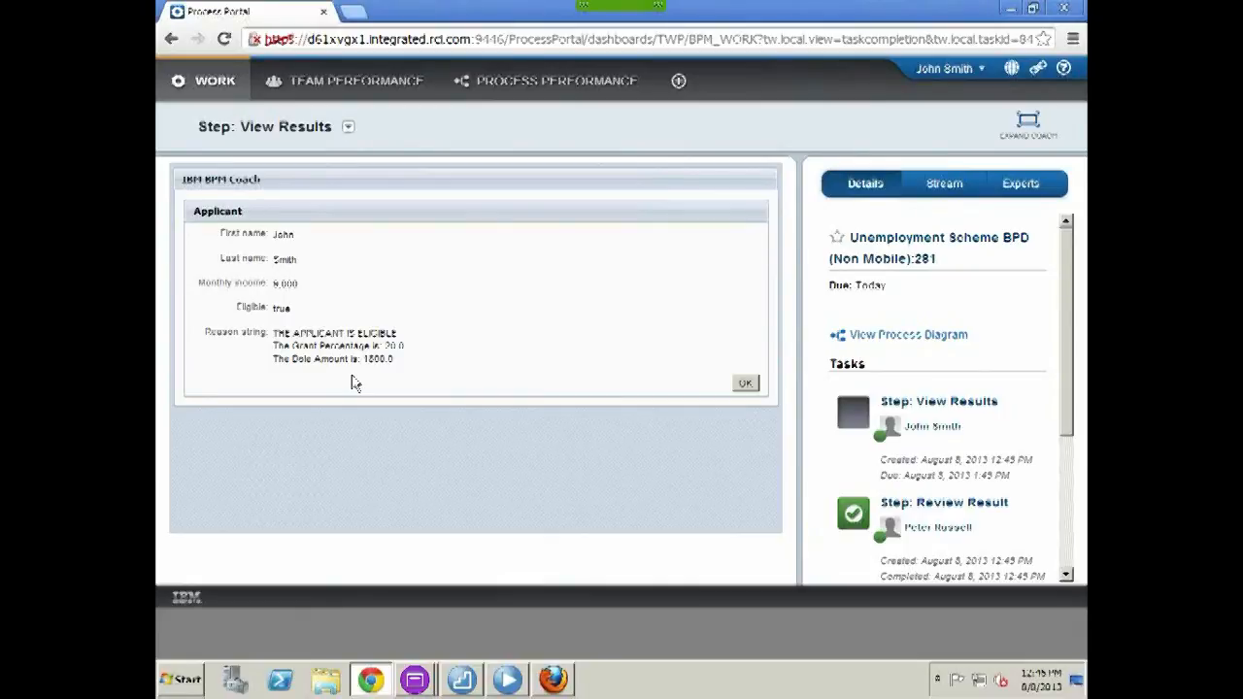
left_click(745, 382)
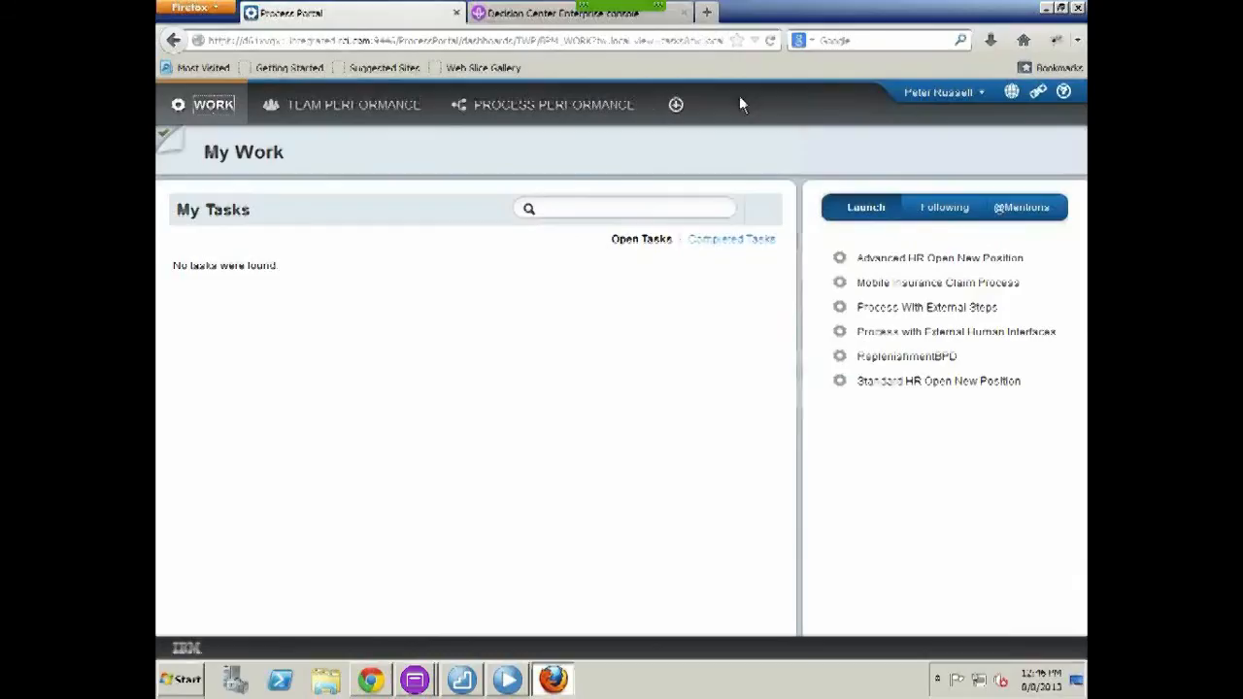
left_click(1044, 9)
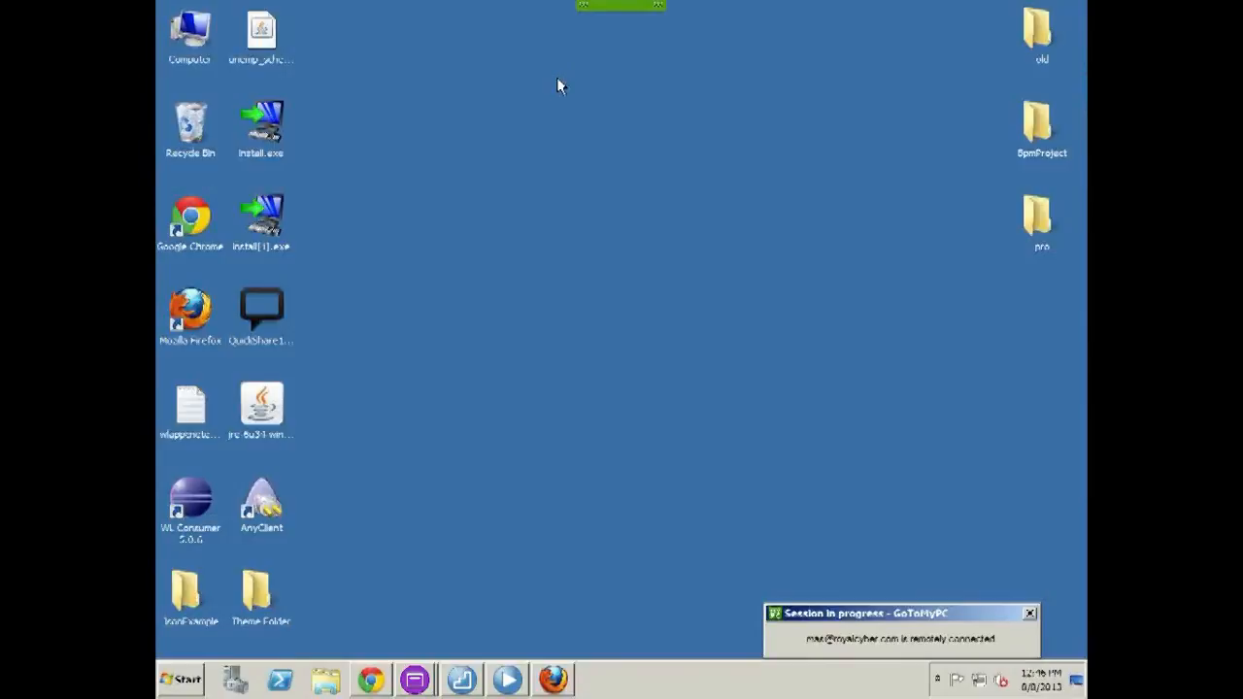